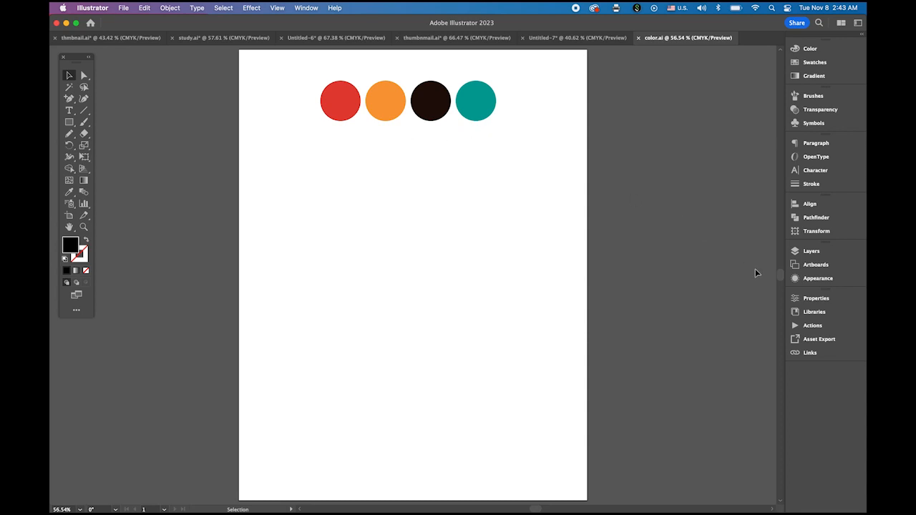
- Add a new layer beneath Layer 1 and return to Layer 1 with the Type tool active
{"action": "left_click", "coordinate": [800, 251]}
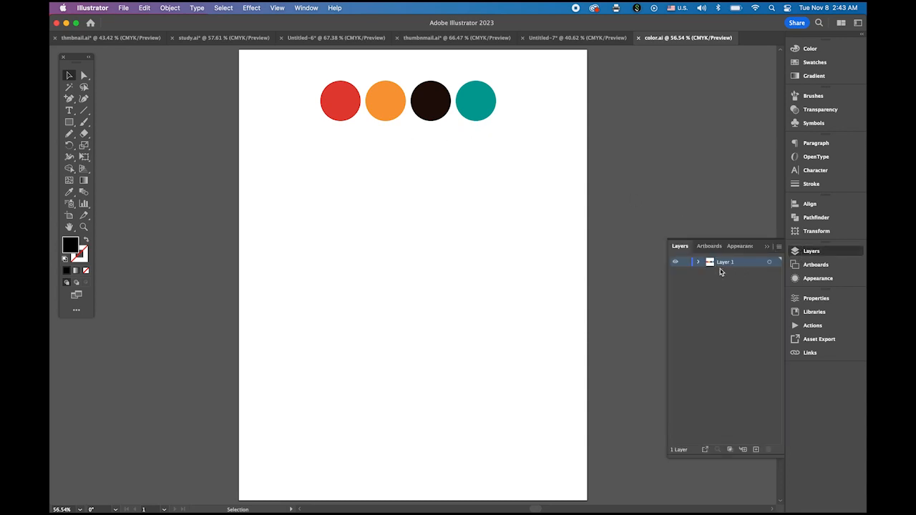
{"action": "left_click", "coordinate": [755, 450]}
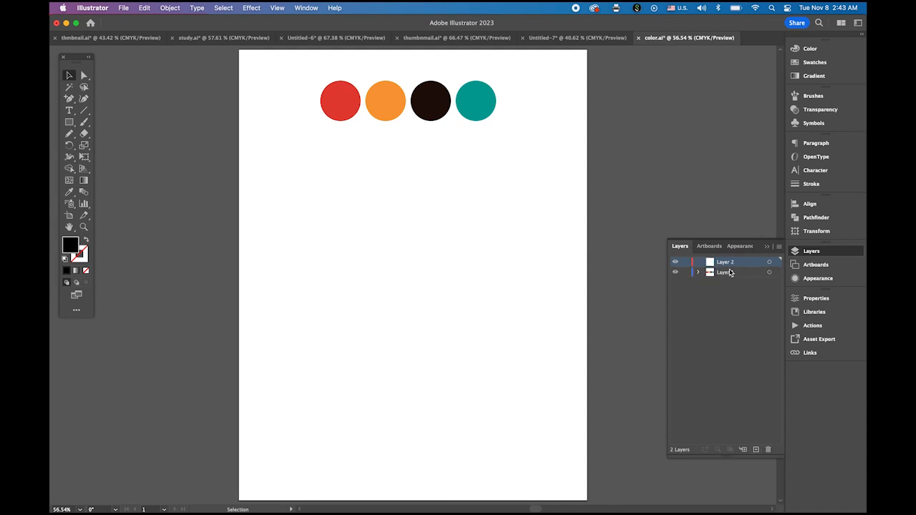
{"action": "left_click_drag", "start_coordinate": [744, 264], "coordinate": [744, 278]}
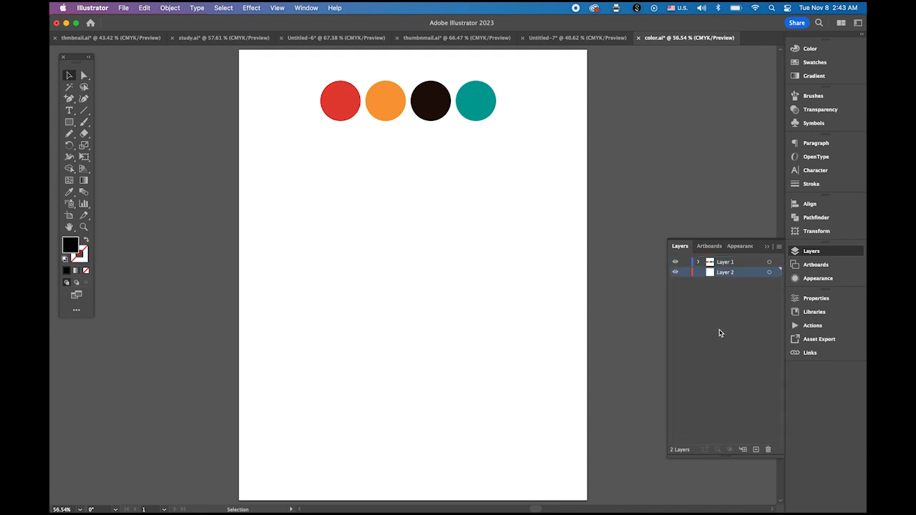
{"action": "left_click", "coordinate": [733, 264]}
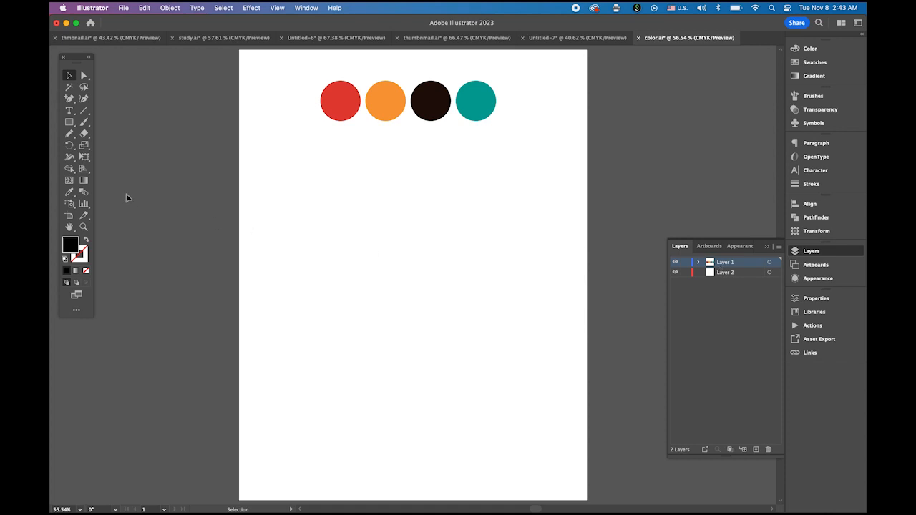
{"action": "left_click", "coordinate": [69, 111]}
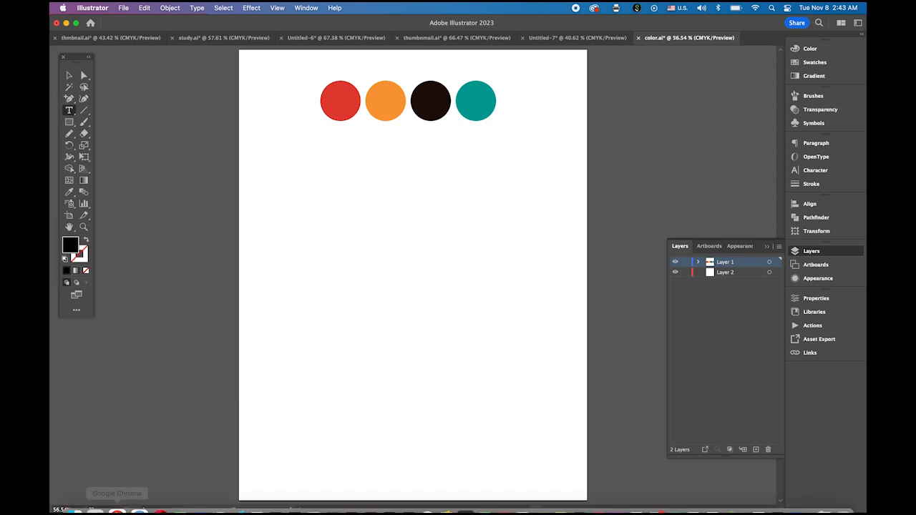
- Switch to Chrome to examine the Groovy font previews on dafont, and return to Illustrator
{"action": "left_click", "coordinate": [117, 501]}
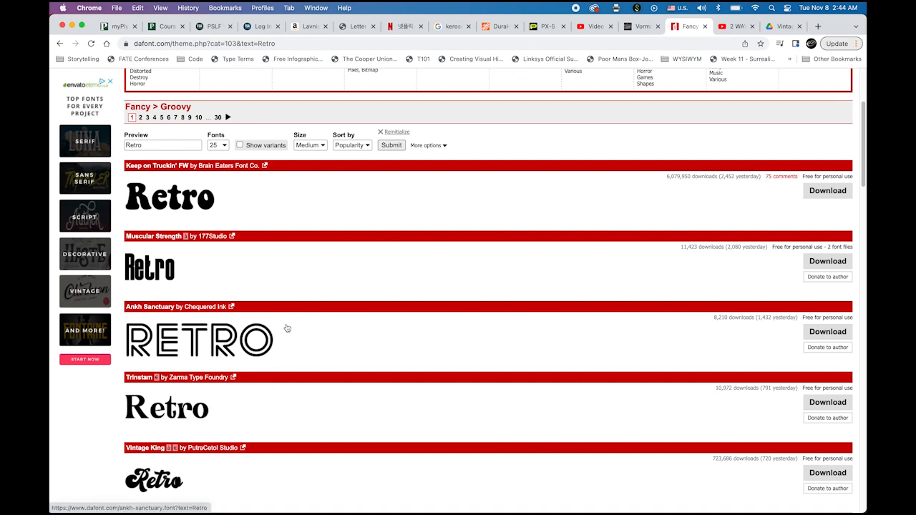
{"action": "scroll", "coordinate": [284, 319], "scroll_direction": "up", "scroll_amount": 3}
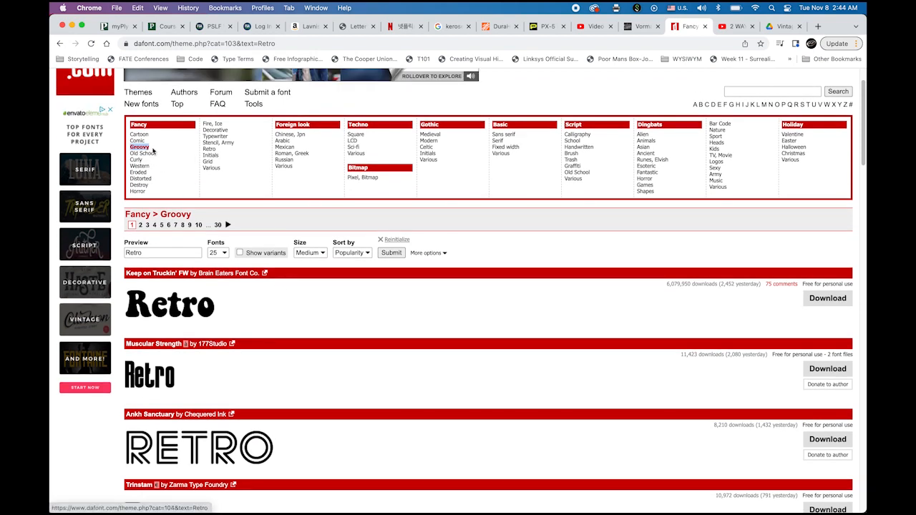
{"action": "scroll", "coordinate": [319, 311], "scroll_direction": "down", "scroll_amount": 6}
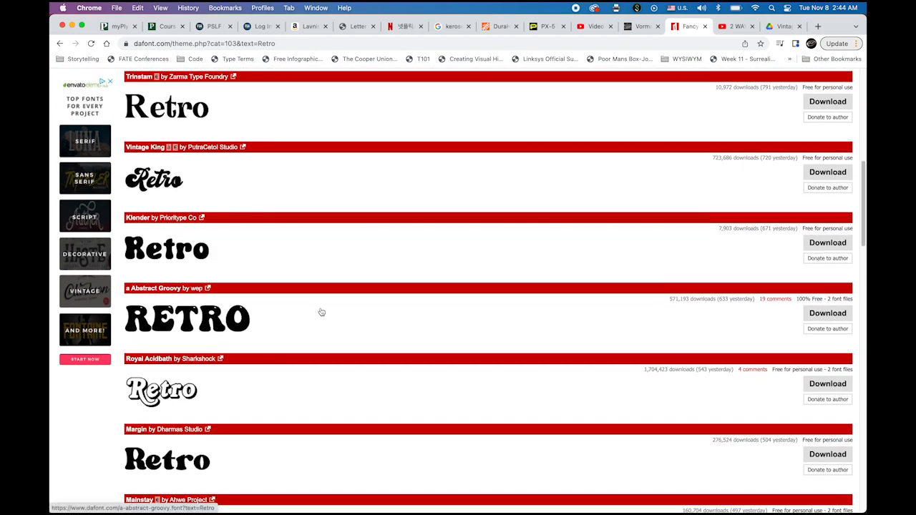
{"action": "mouse_move", "coordinate": [589, 501]}
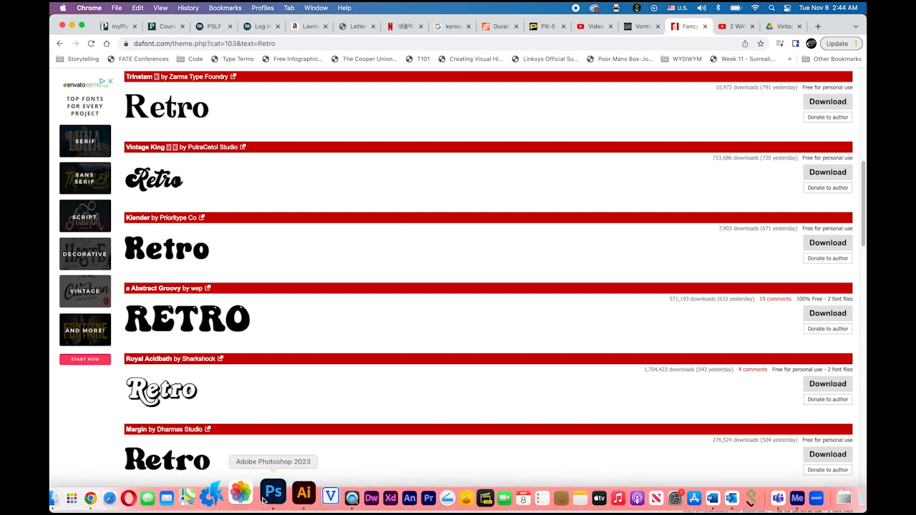
{"action": "left_click", "coordinate": [304, 493]}
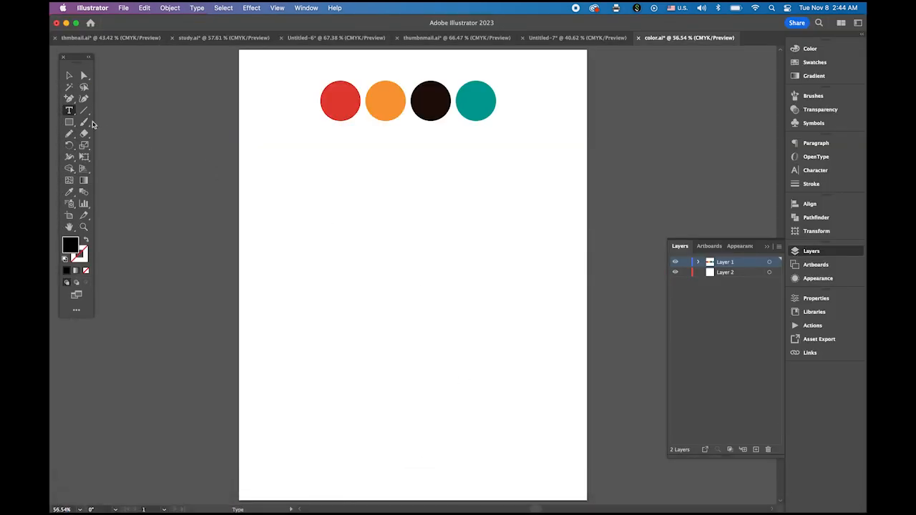
- Place the text "Vintage" below the color circles and open its character settings
{"action": "left_click", "coordinate": [322, 219]}
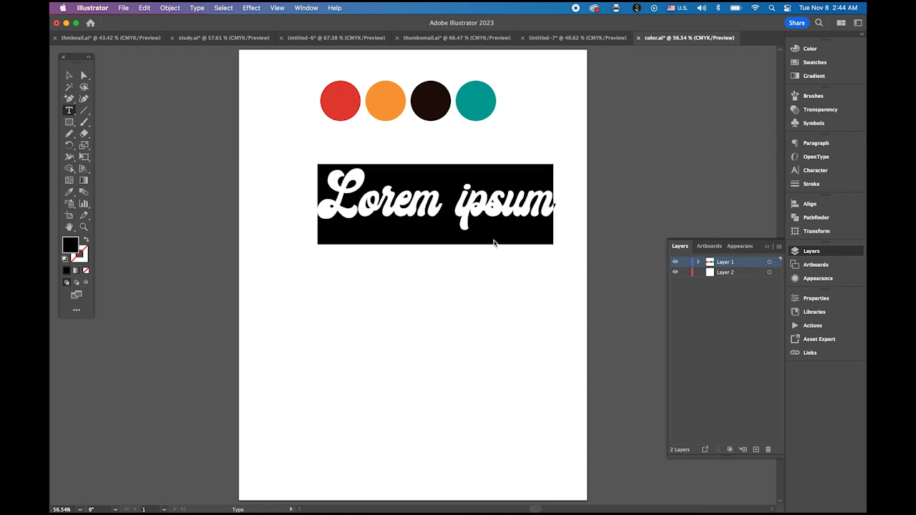
{"action": "type", "text": "Vintage"}
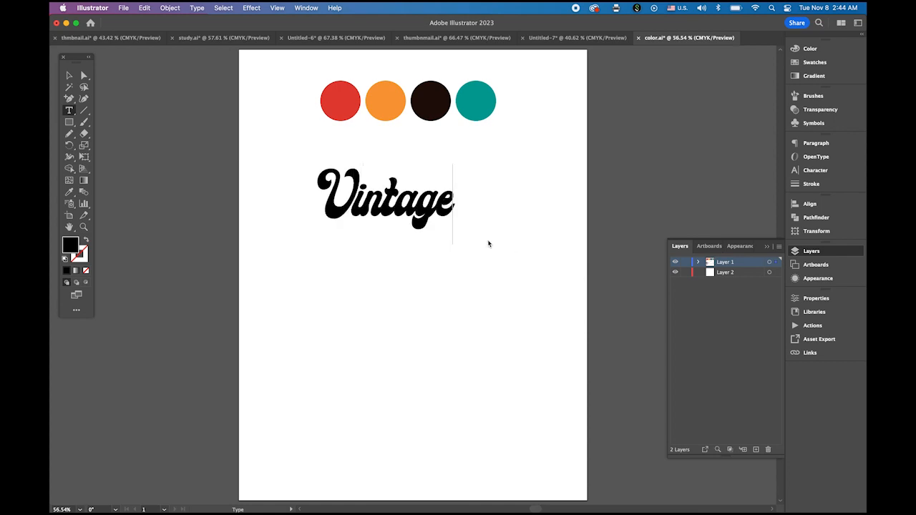
{"action": "left_click", "coordinate": [69, 75]}
{"action": "left_click_drag", "start_coordinate": [429, 213], "coordinate": [446, 216]}
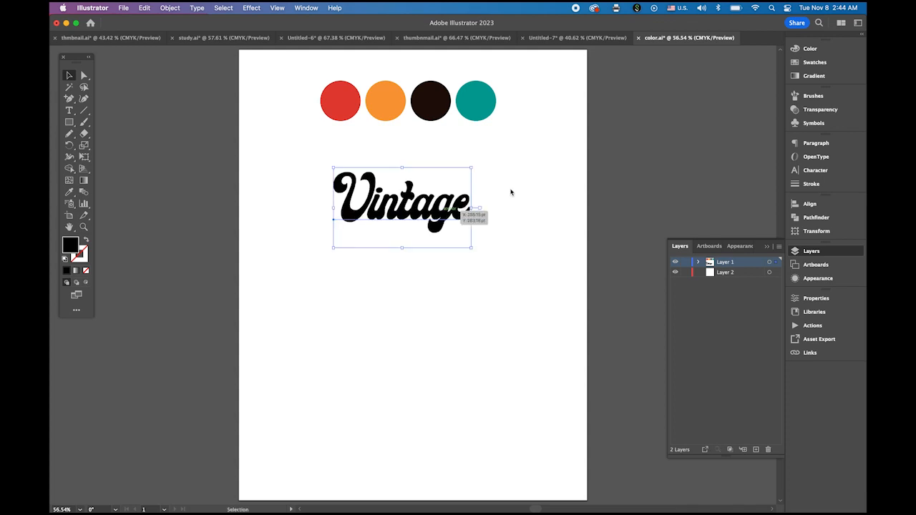
{"action": "left_click", "coordinate": [814, 171]}
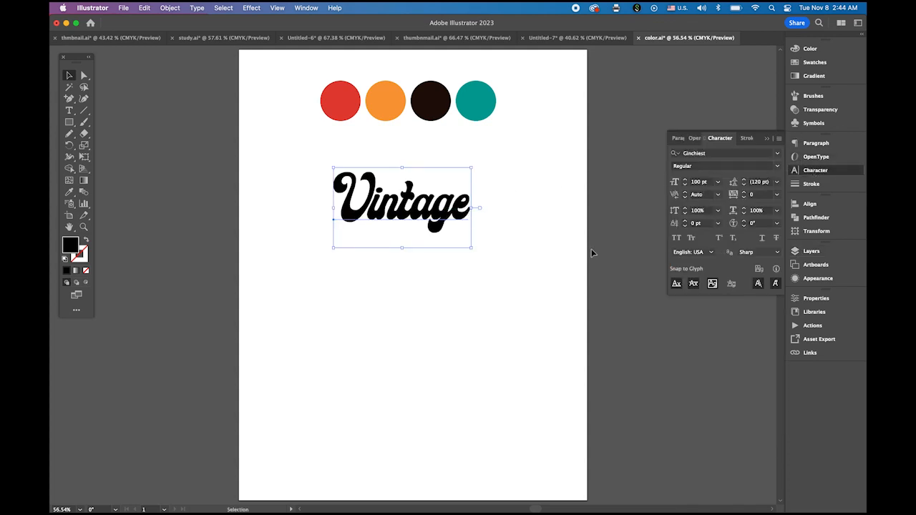
- Convert the "Vintage" text to outlines
{"action": "key", "text": "z"}
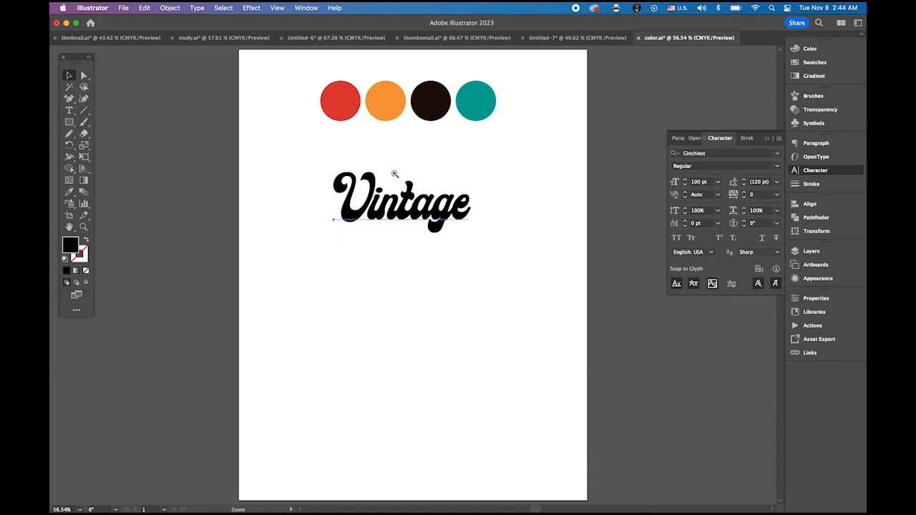
{"action": "left_click_drag", "start_coordinate": [394, 174], "coordinate": [425, 260]}
{"action": "key", "text": "v"}
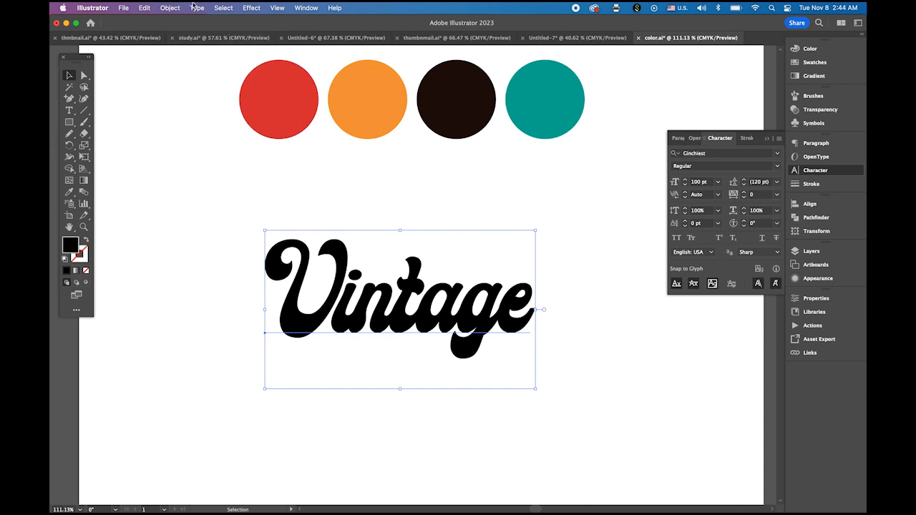
{"action": "left_click", "coordinate": [197, 8]}
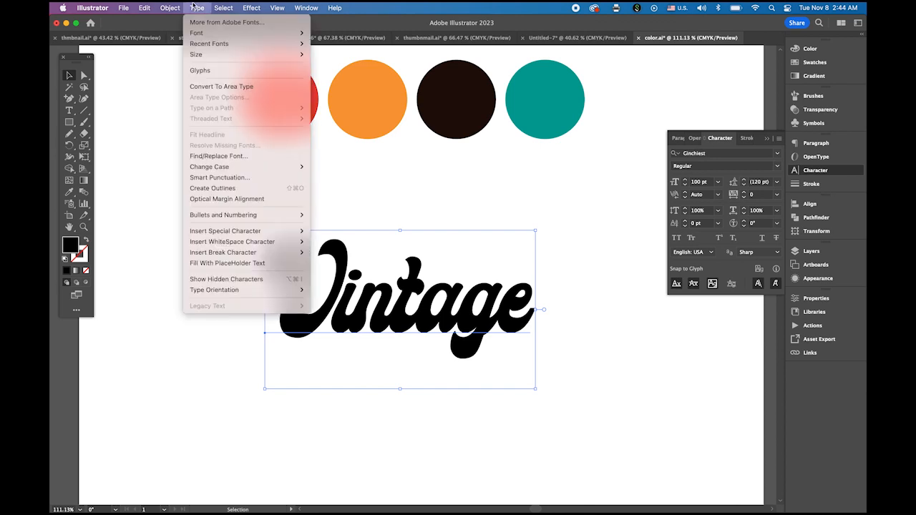
{"action": "left_click", "coordinate": [231, 189]}
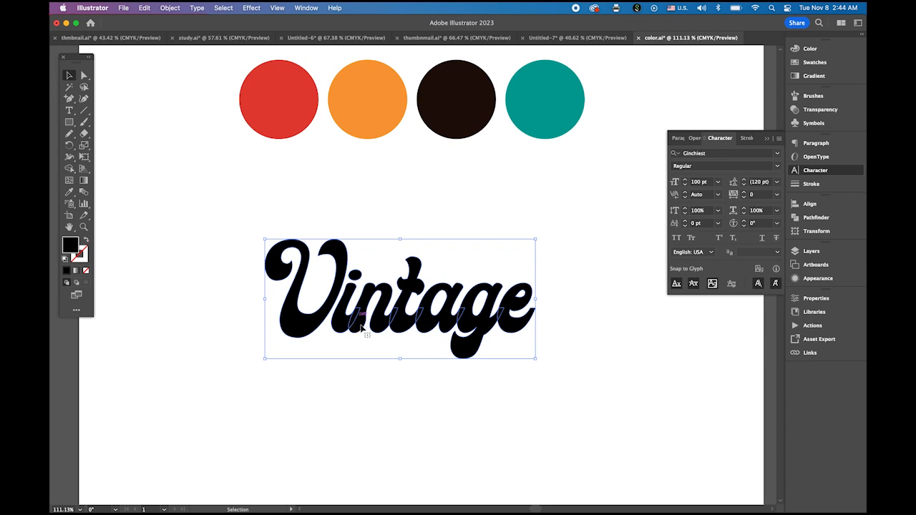
- Unite the overlapping outlined letters of "Vintage" with the Pathfinder
{"action": "left_click", "coordinate": [815, 218]}
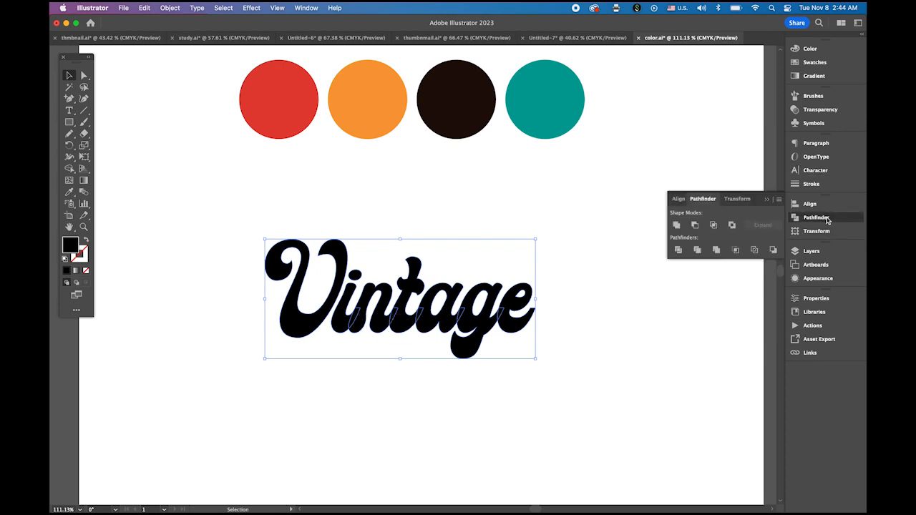
{"action": "left_click", "coordinate": [306, 8]}
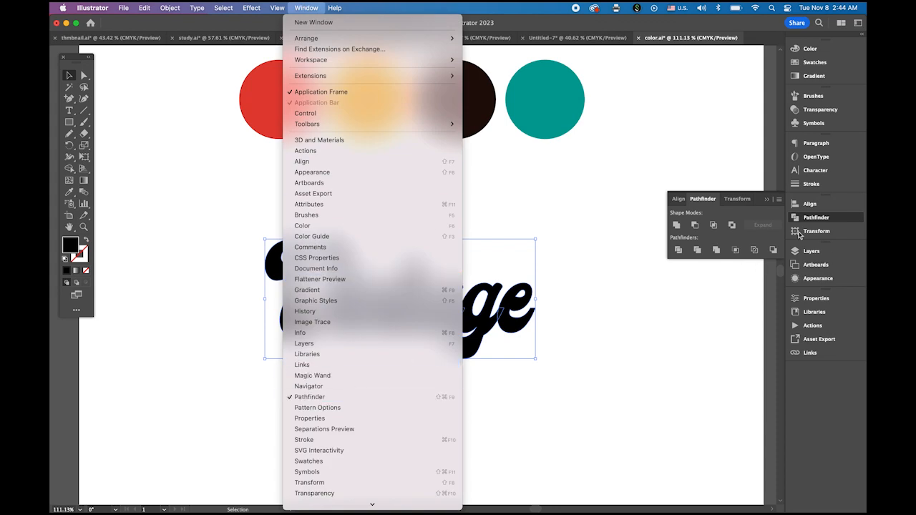
{"action": "left_click", "coordinate": [765, 217]}
{"action": "left_click", "coordinate": [678, 226]}
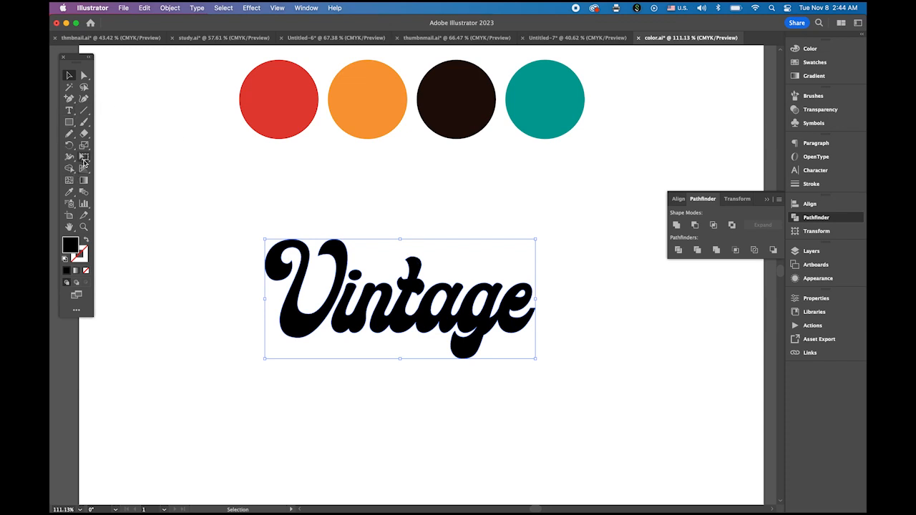
- Shear the "Vintage" lettering by -15° along the vertical axis and deselect it
{"action": "left_click_drag", "start_coordinate": [84, 145], "coordinate": [139, 162]}
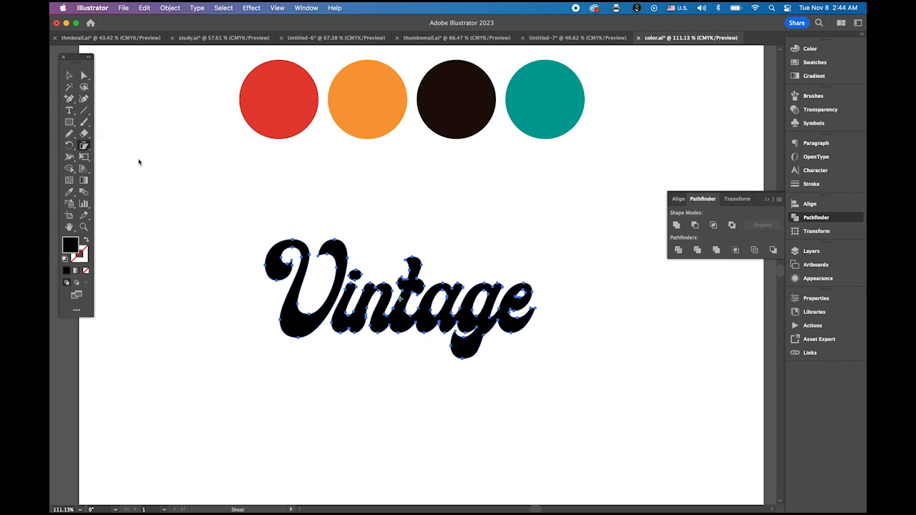
{"action": "double_click", "coordinate": [84, 148]}
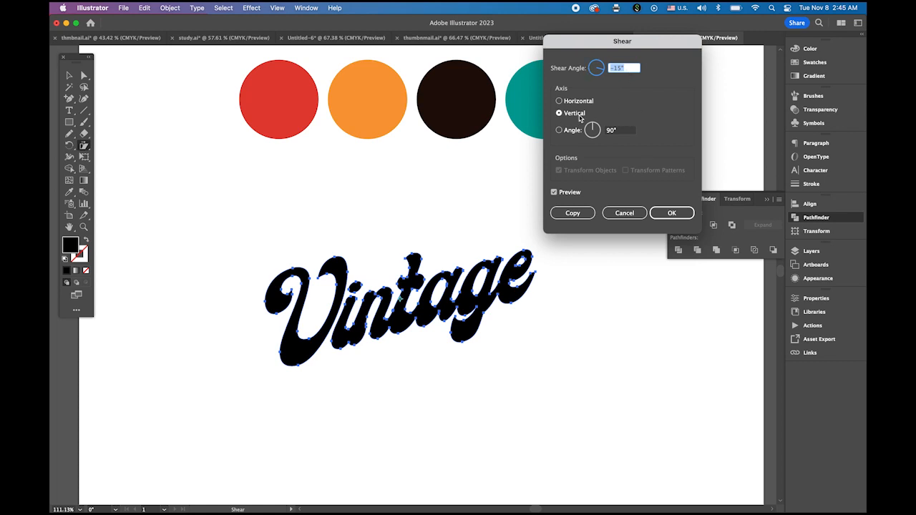
{"action": "left_click", "coordinate": [615, 213]}
{"action": "left_click", "coordinate": [684, 214]}
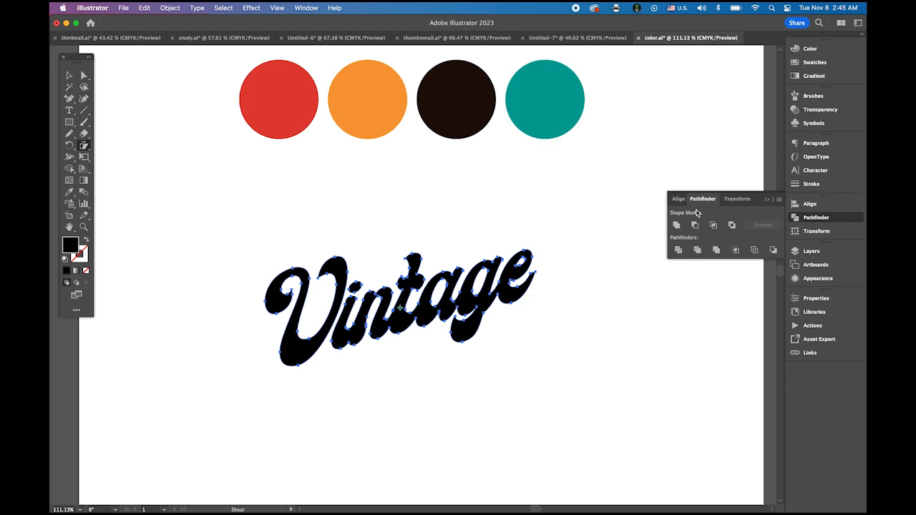
{"action": "left_click", "coordinate": [765, 201]}
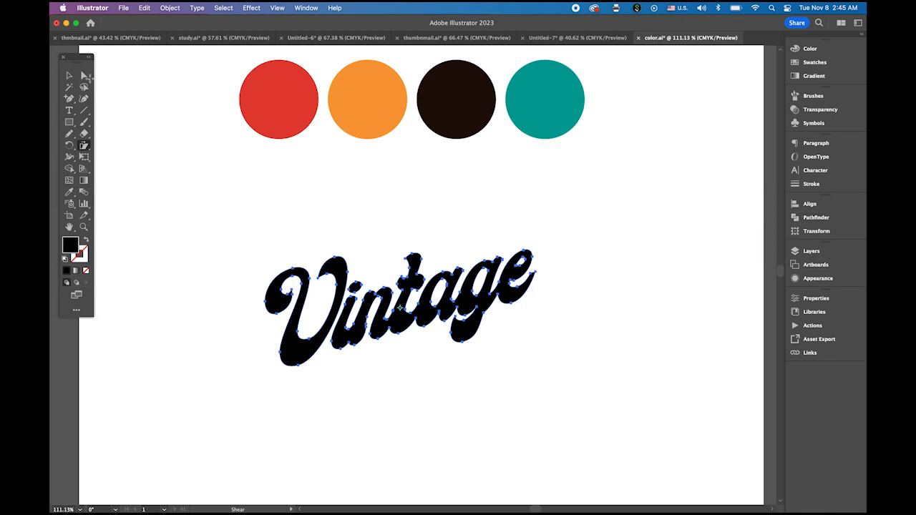
{"action": "left_click", "coordinate": [69, 75]}
{"action": "left_click", "coordinate": [183, 146]}
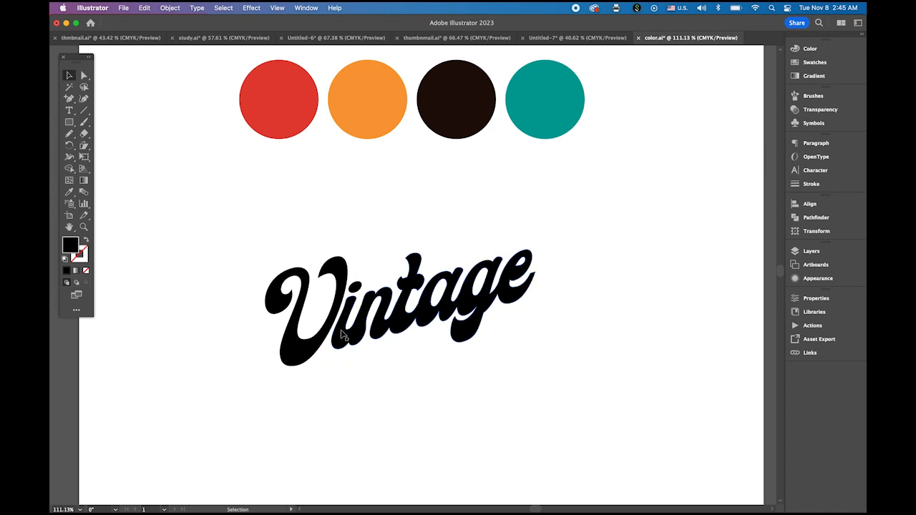
- Examine the fills of the red and orange palette circles, including the orange circle's color values
{"action": "left_click", "coordinate": [359, 131]}
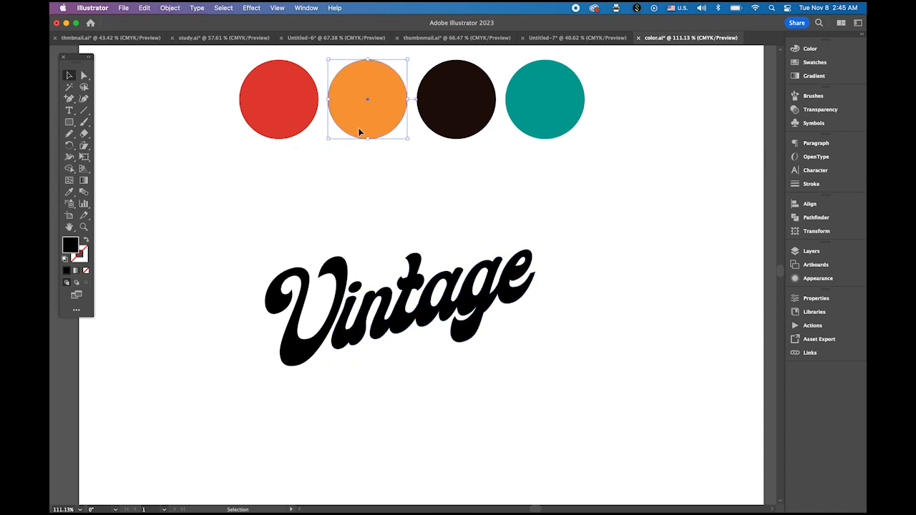
{"action": "left_click", "coordinate": [282, 116]}
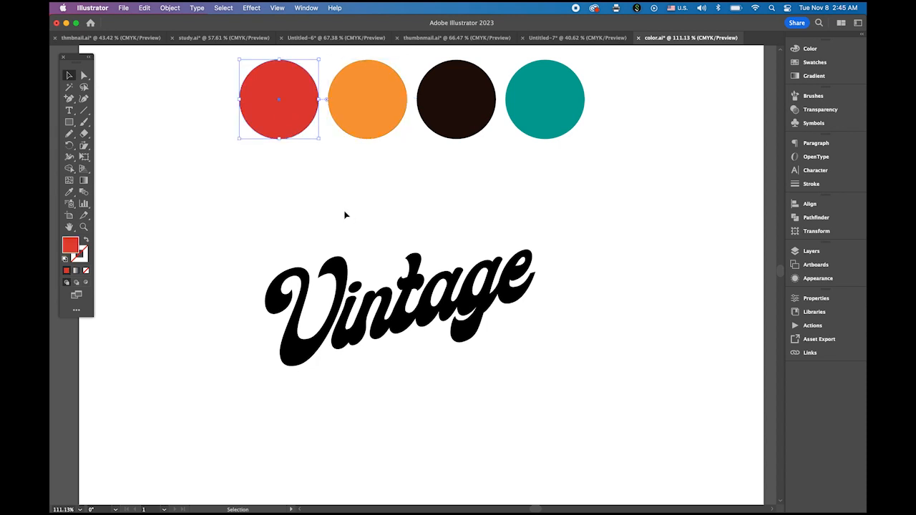
{"action": "left_click", "coordinate": [364, 134]}
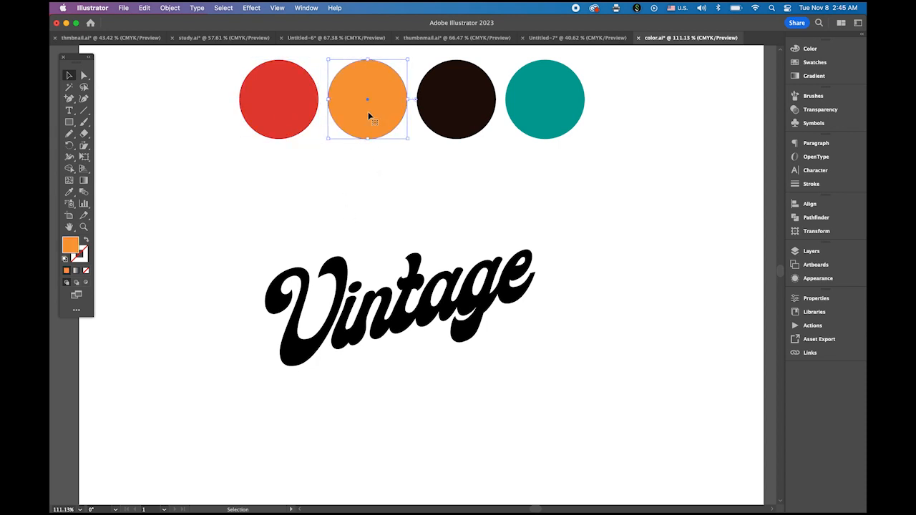
{"action": "double_click", "coordinate": [70, 246]}
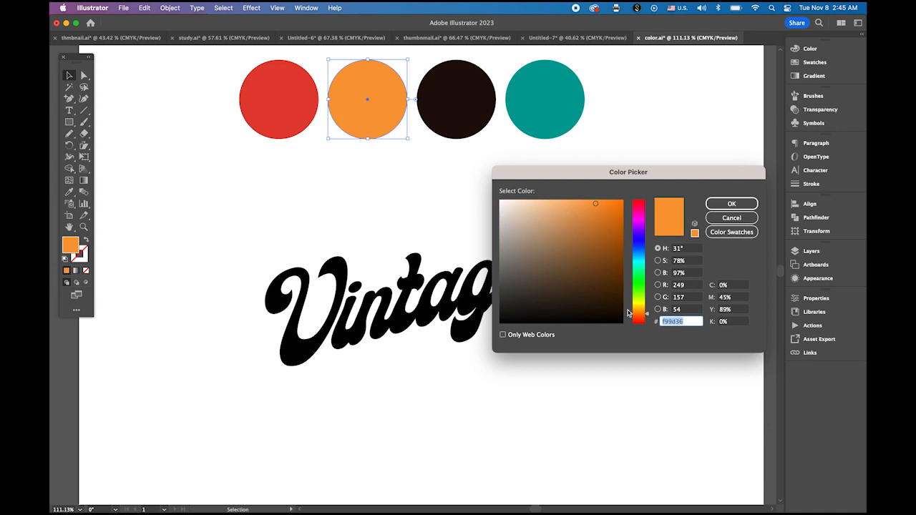
{"action": "left_click", "coordinate": [747, 207]}
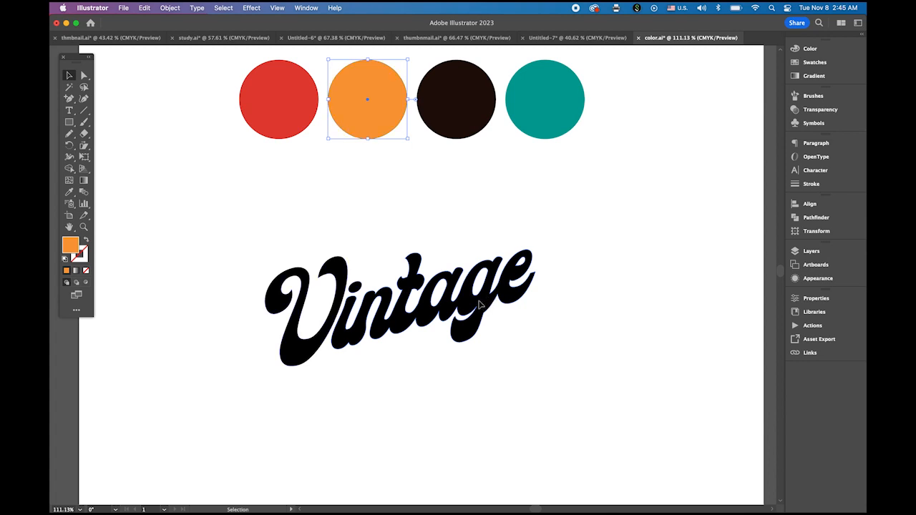
- Select the sheared "Vintage" lettering and open its appearance attributes
{"action": "left_click", "coordinate": [479, 305]}
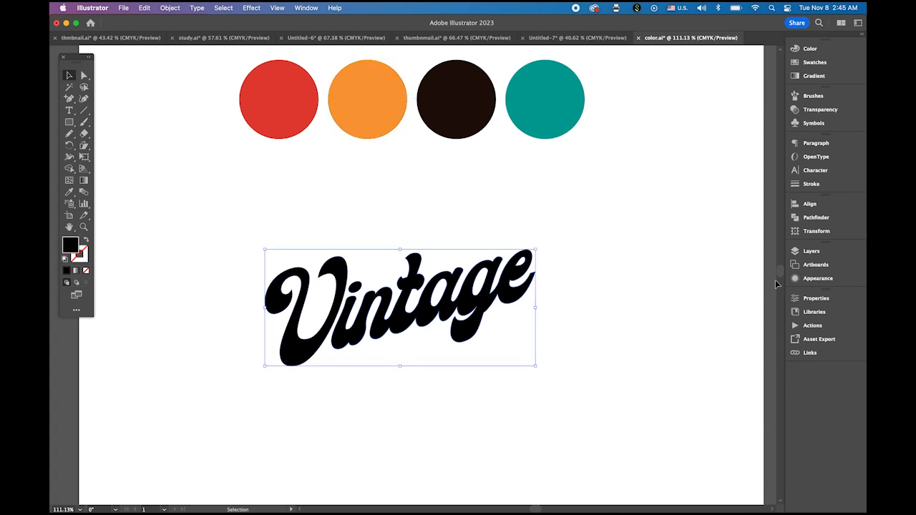
{"action": "left_click", "coordinate": [808, 281]}
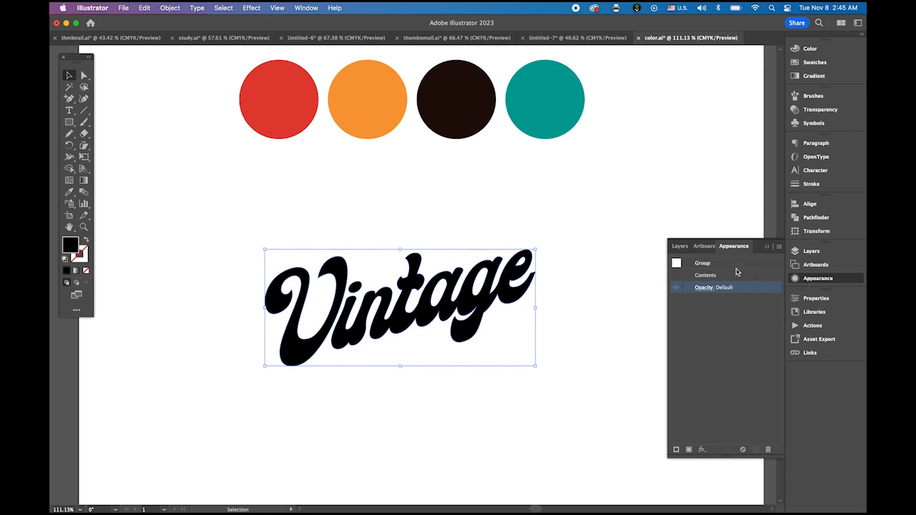
{"action": "left_click", "coordinate": [307, 8]}
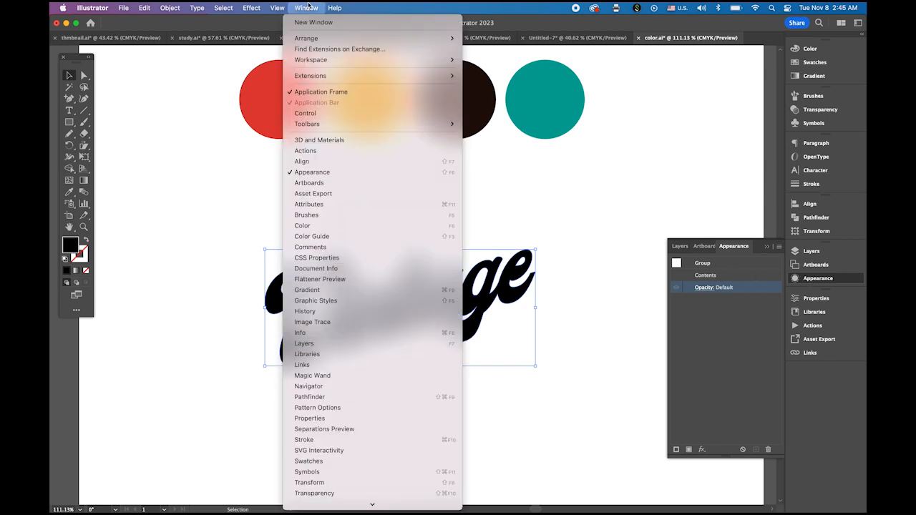
{"action": "left_click", "coordinate": [680, 325]}
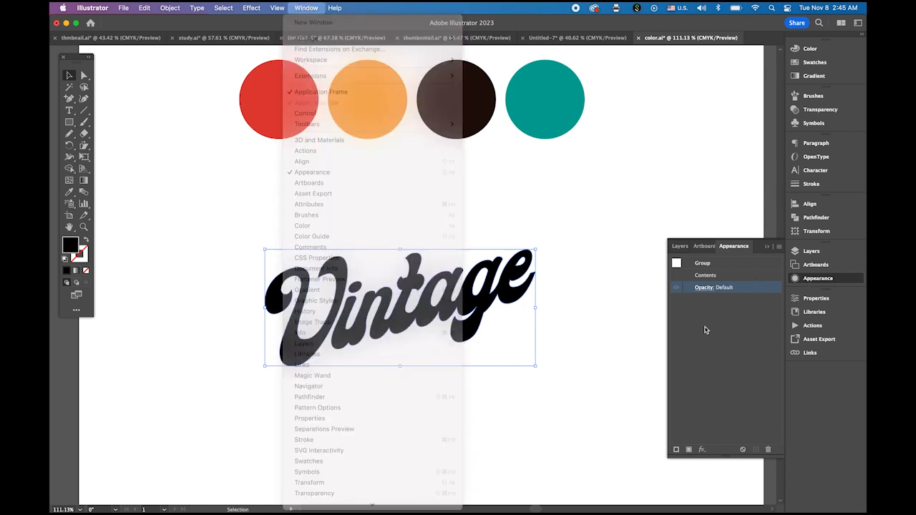
- Add a fill to the "Vintage" lettering, set it to orange f99d36, and deselect the lettering
{"action": "left_click", "coordinate": [688, 450]}
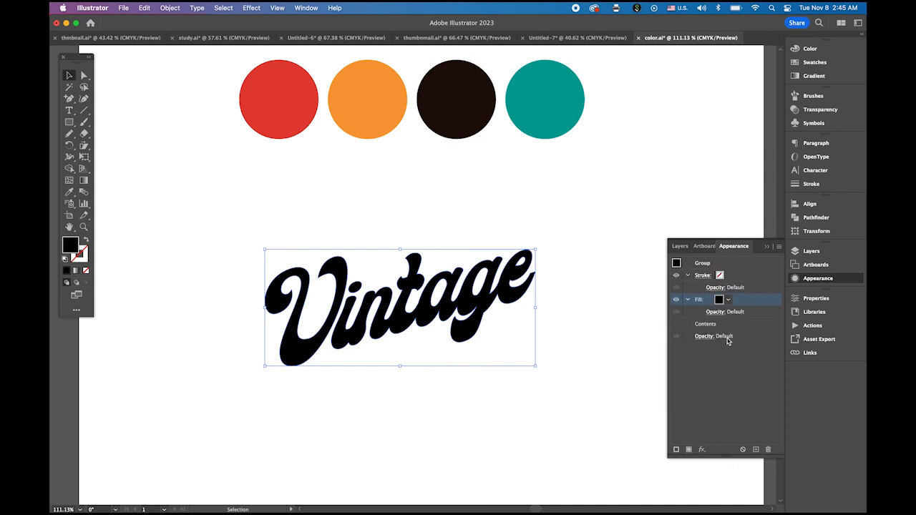
{"action": "left_click", "coordinate": [719, 299]}
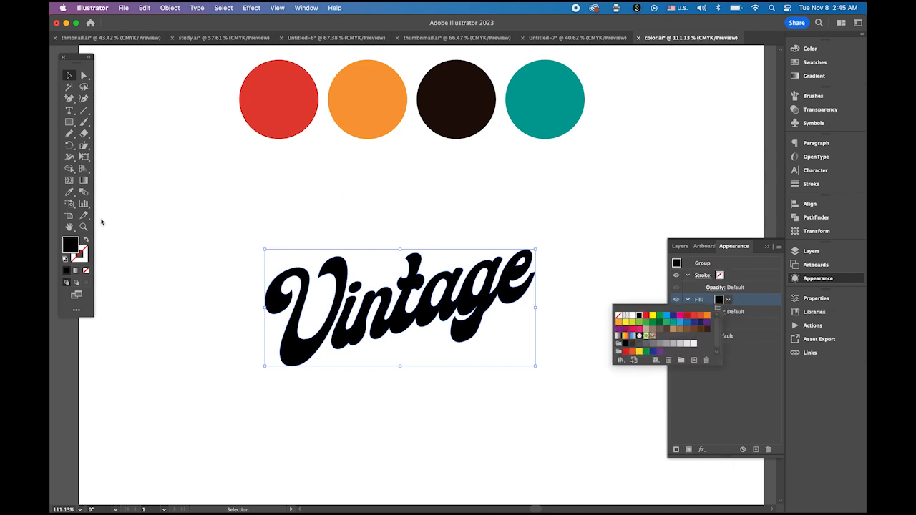
{"action": "left_click", "coordinate": [70, 244]}
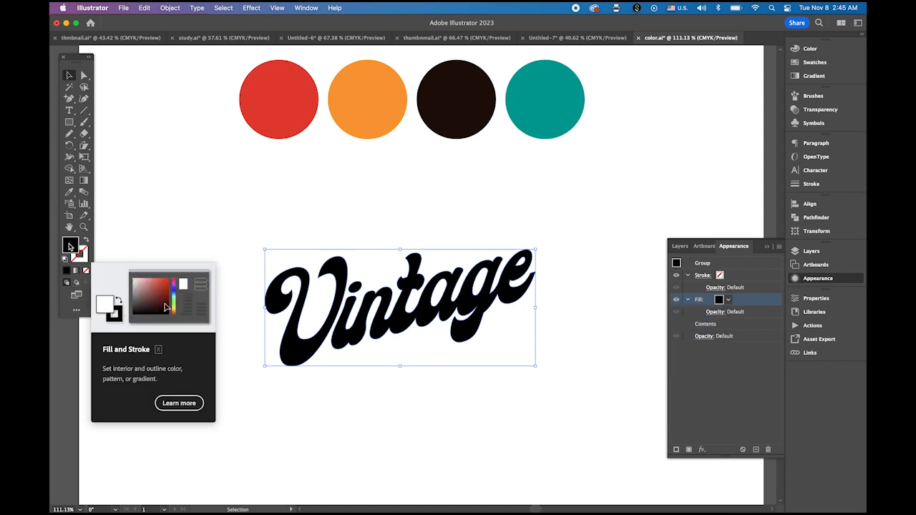
{"action": "double_click", "coordinate": [70, 246]}
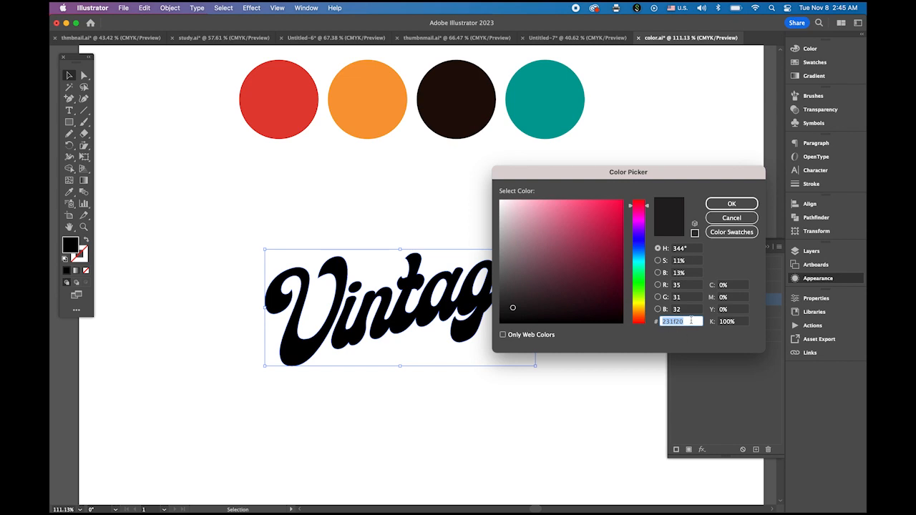
{"action": "type", "text": "f99d36"}
{"action": "left_click", "coordinate": [738, 206]}
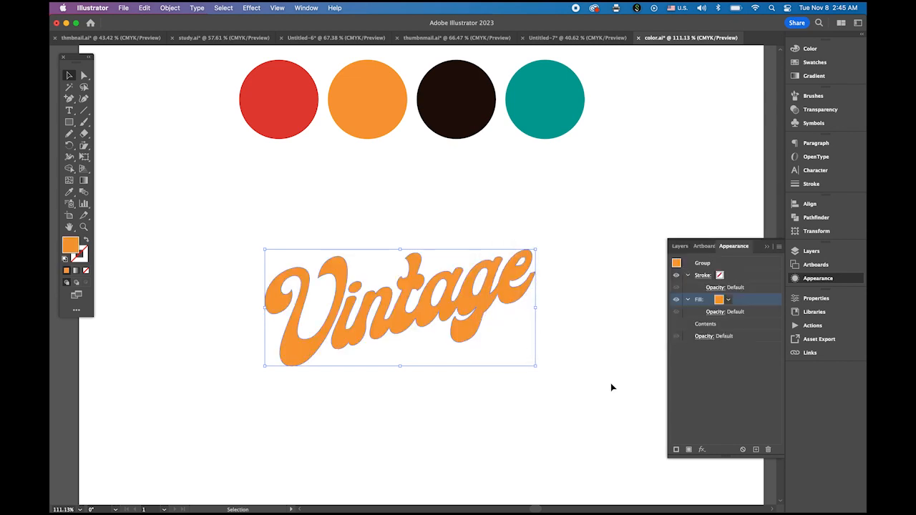
{"action": "left_click", "coordinate": [534, 208]}
- Copy the hex color code of the red palette circle
{"action": "left_click", "coordinate": [271, 113]}
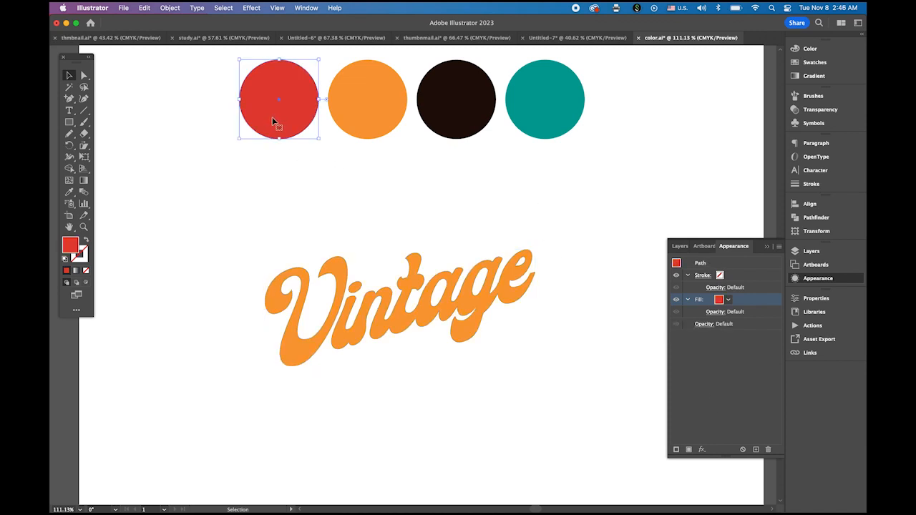
{"action": "double_click", "coordinate": [73, 247]}
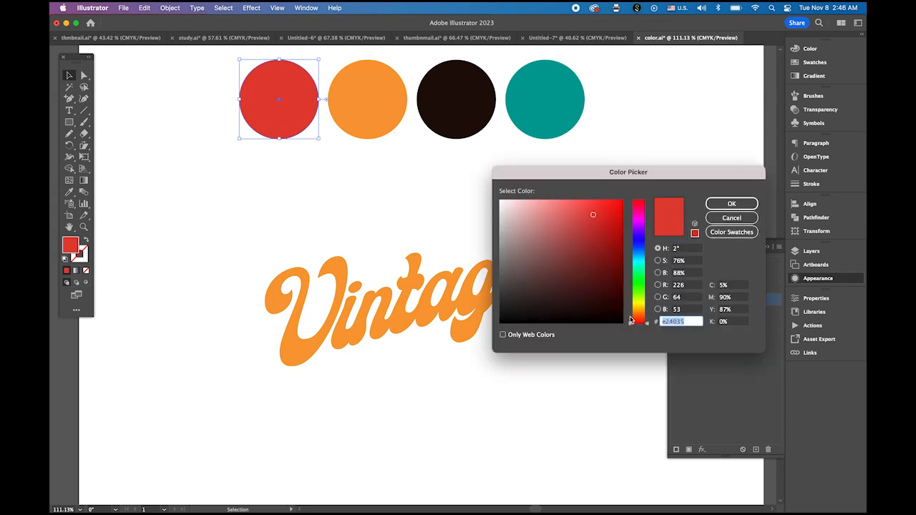
{"action": "left_click", "coordinate": [731, 206]}
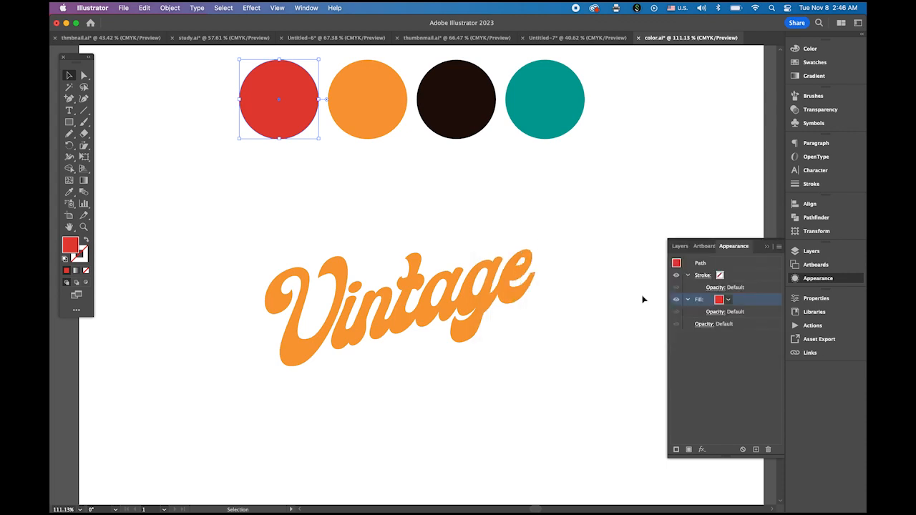
- Add a second fill to the "Vintage" lettering and set the lower of the two fills to red e24035
{"action": "left_click", "coordinate": [400, 309]}
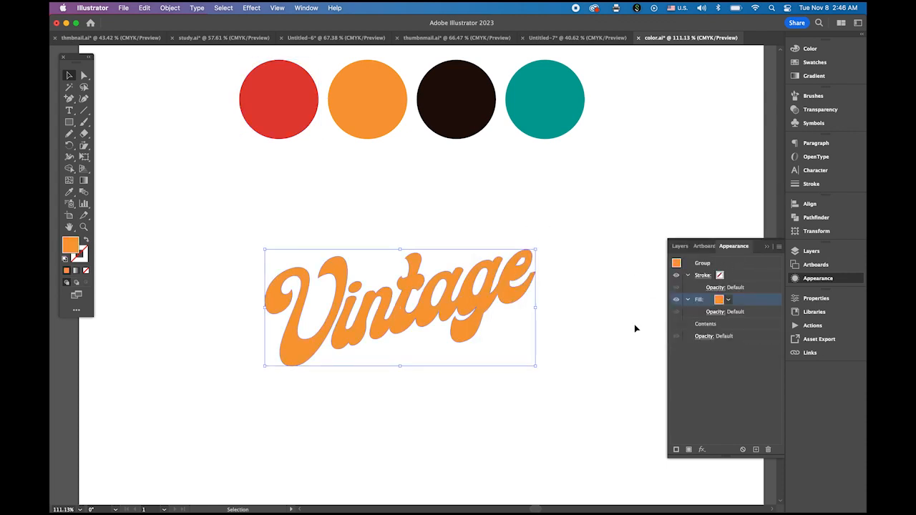
{"action": "left_click", "coordinate": [688, 449]}
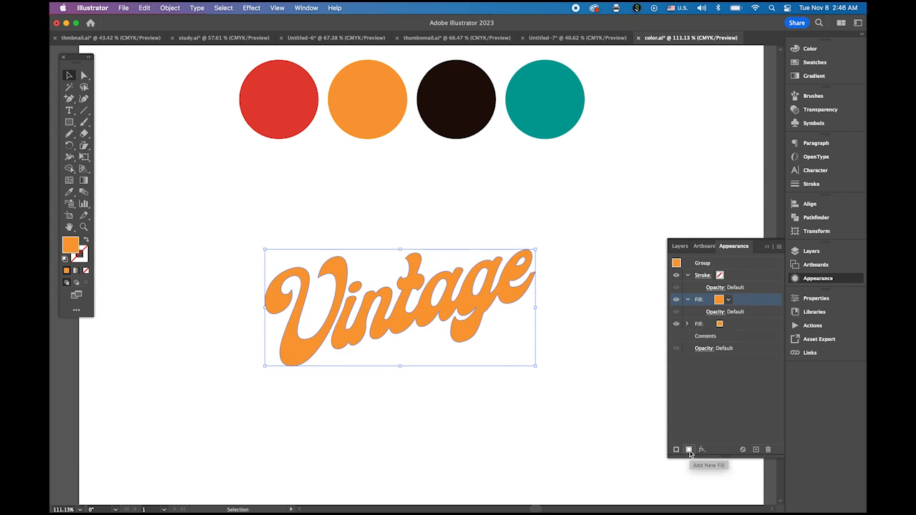
{"action": "left_click", "coordinate": [734, 324]}
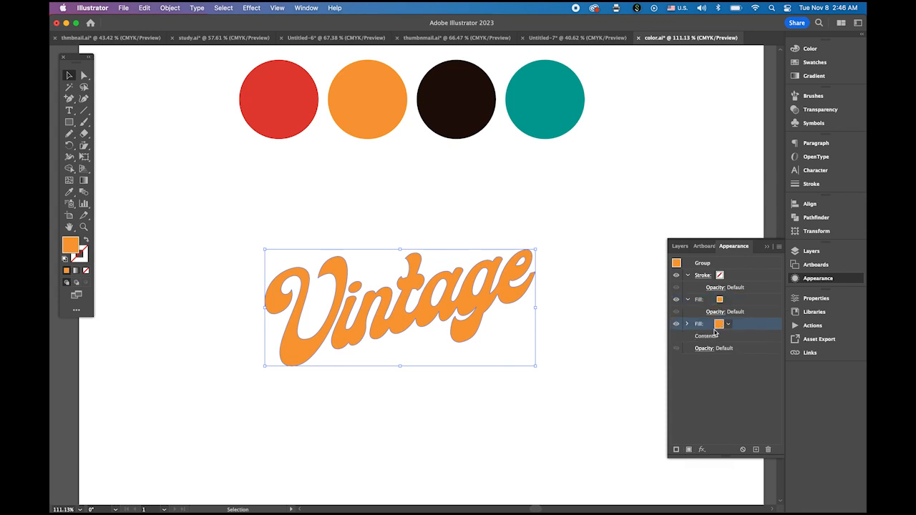
{"action": "double_click", "coordinate": [71, 247]}
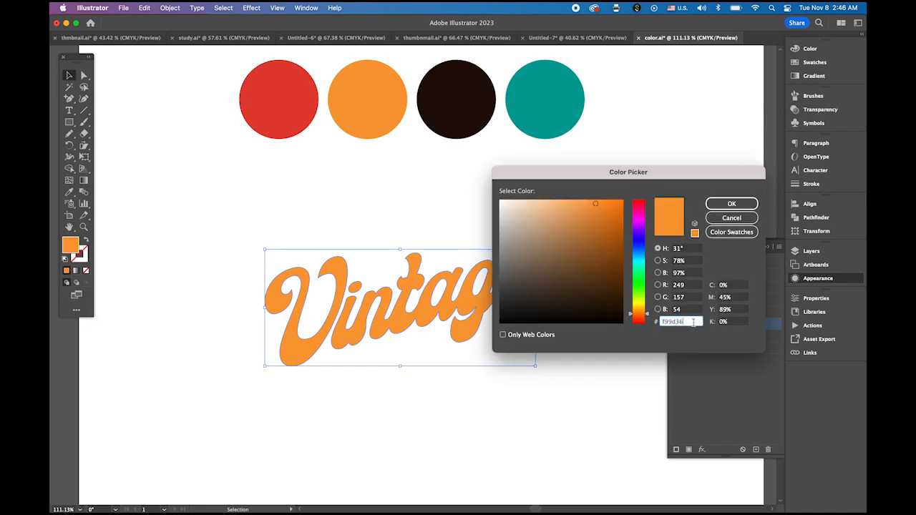
{"action": "type", "text": "e24035"}
{"action": "left_click", "coordinate": [744, 204]}
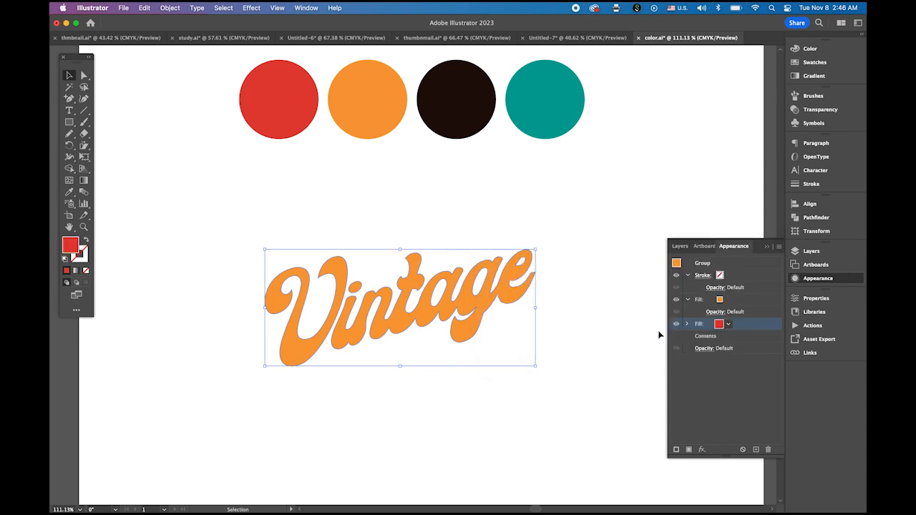
{"action": "left_click", "coordinate": [733, 415]}
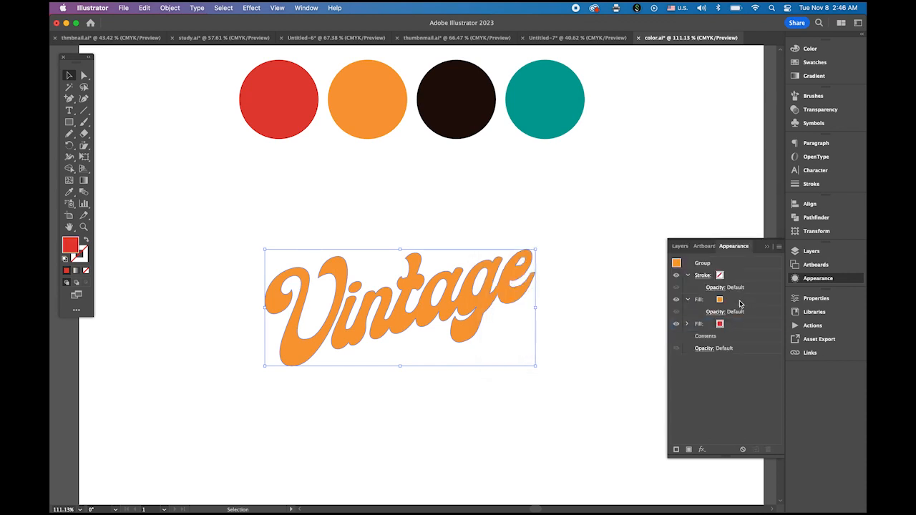
- Hide the orange fill briefly to check the red fill beneath it, and show it again
{"action": "left_click", "coordinate": [685, 300]}
{"action": "left_click", "coordinate": [675, 299]}
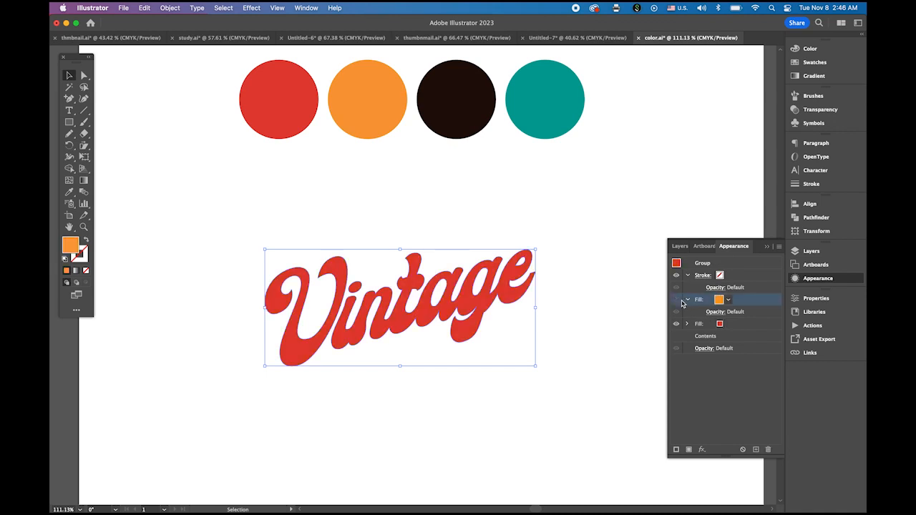
{"action": "left_click", "coordinate": [675, 299]}
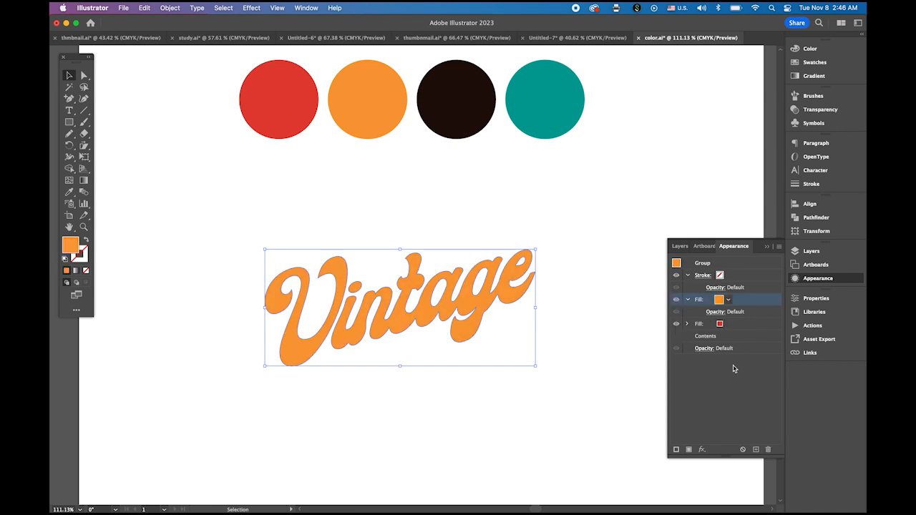
- Collapse the details of the orange and red fills and select the red fill
{"action": "left_click", "coordinate": [688, 300]}
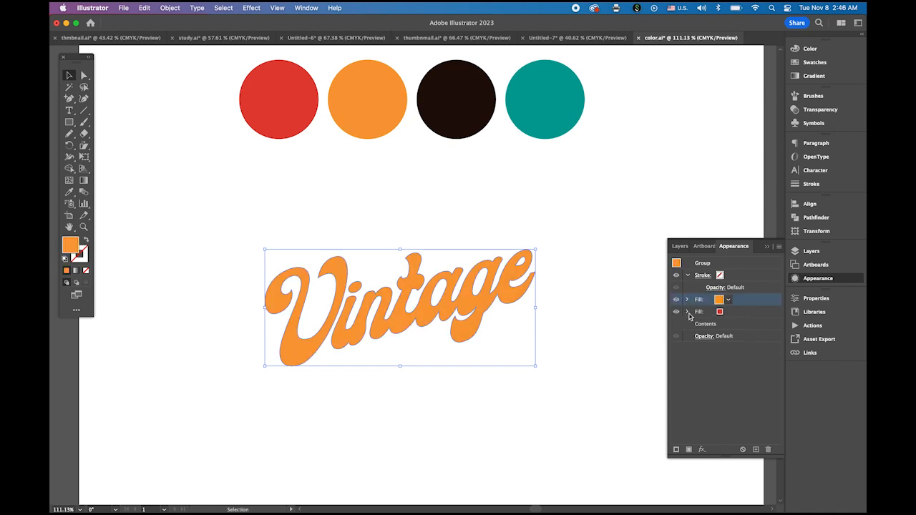
{"action": "left_click", "coordinate": [687, 313]}
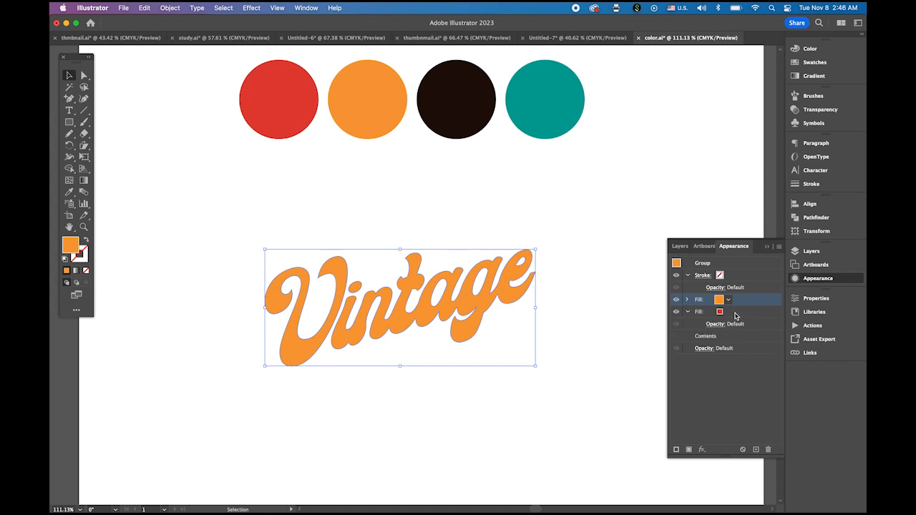
{"action": "left_click", "coordinate": [736, 314]}
{"action": "left_click", "coordinate": [688, 312]}
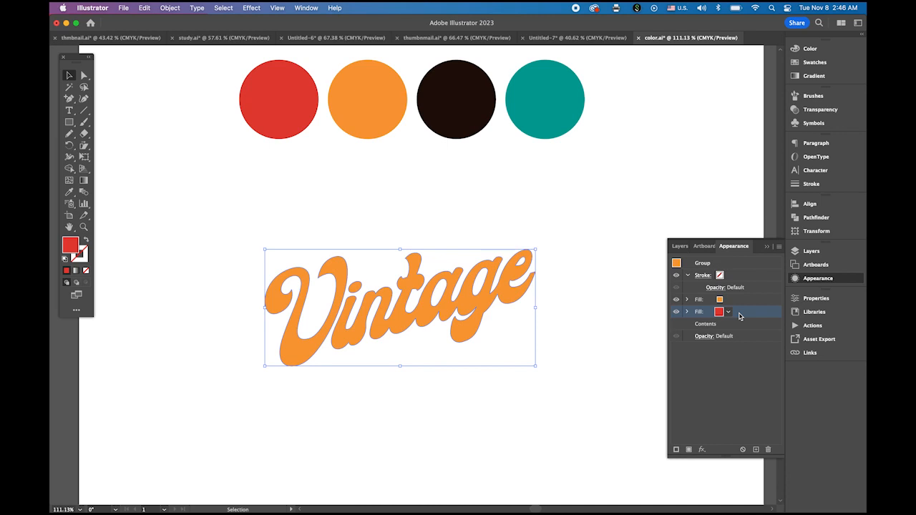
- Apply a Transform effect to the red fill with 0.1 pt horizontal and vertical moves and 30 copies, and deselect the lettering
{"action": "left_click", "coordinate": [702, 449]}
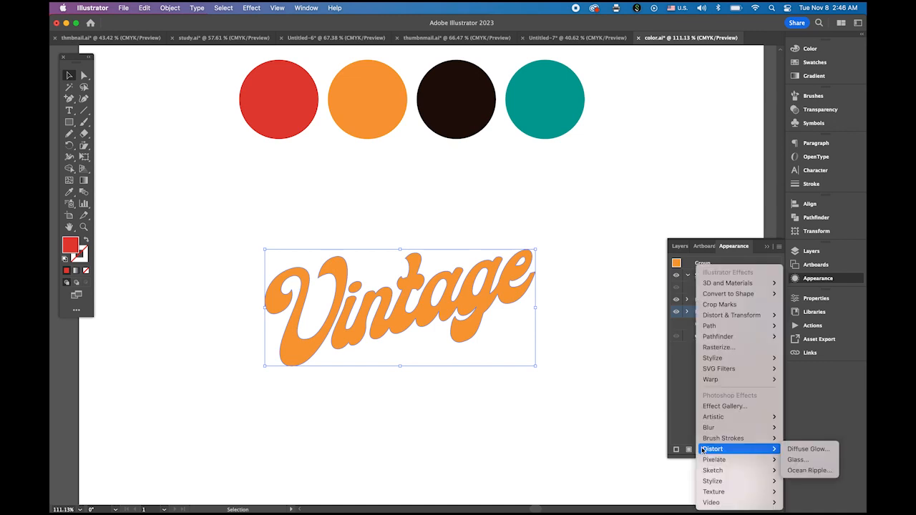
{"action": "mouse_move", "coordinate": [727, 322]}
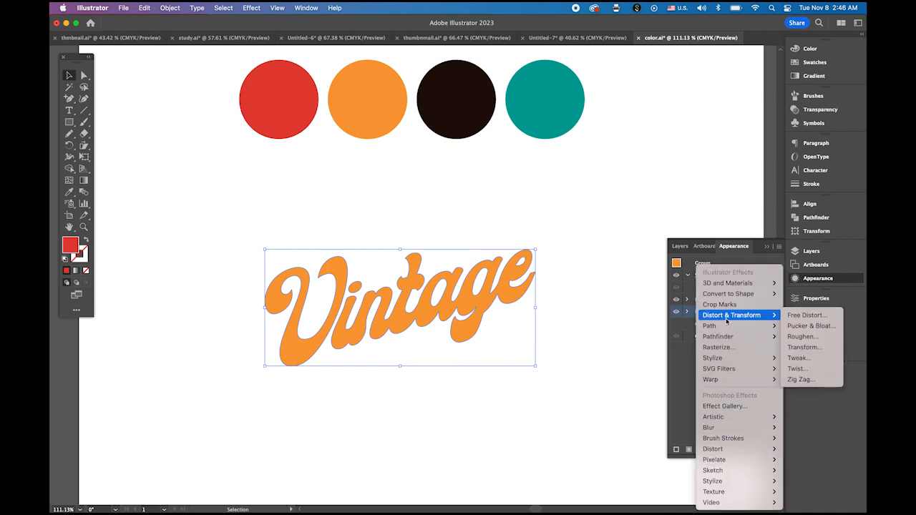
{"action": "left_click", "coordinate": [805, 348]}
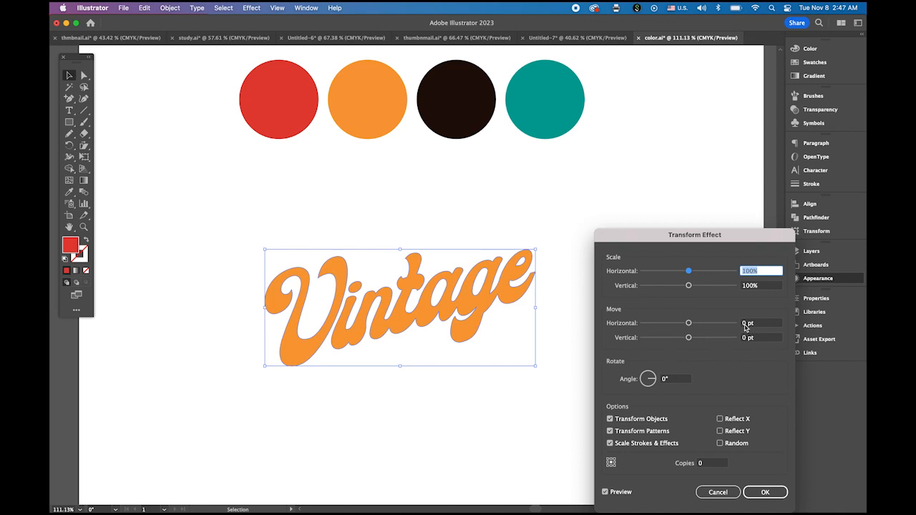
{"action": "left_click", "coordinate": [746, 323]}
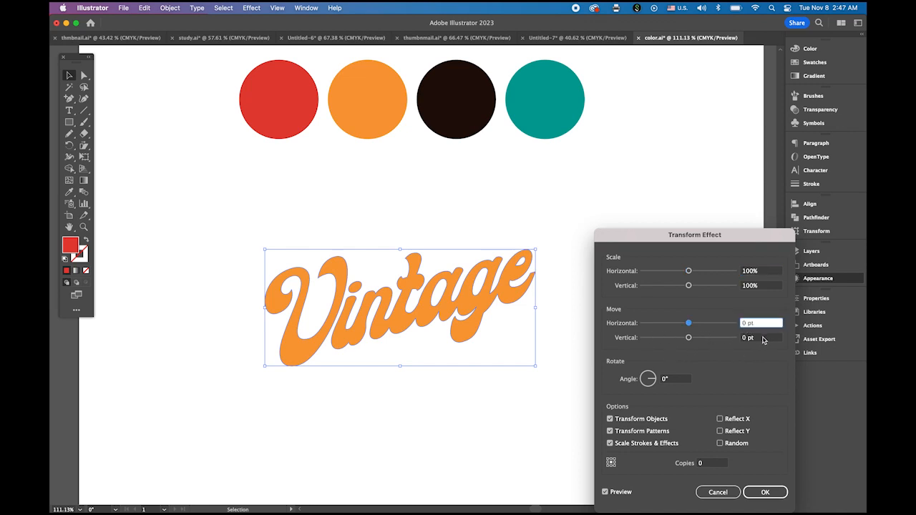
{"action": "type", "text": ".1"}
{"action": "left_click", "coordinate": [747, 339]}
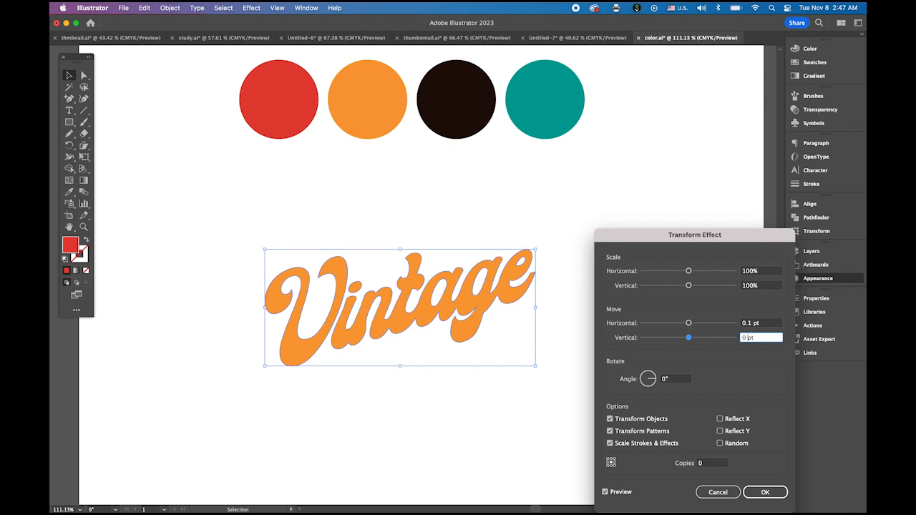
{"action": "type", "text": ".1"}
{"action": "left_click_drag", "start_coordinate": [707, 463], "coordinate": [683, 464]}
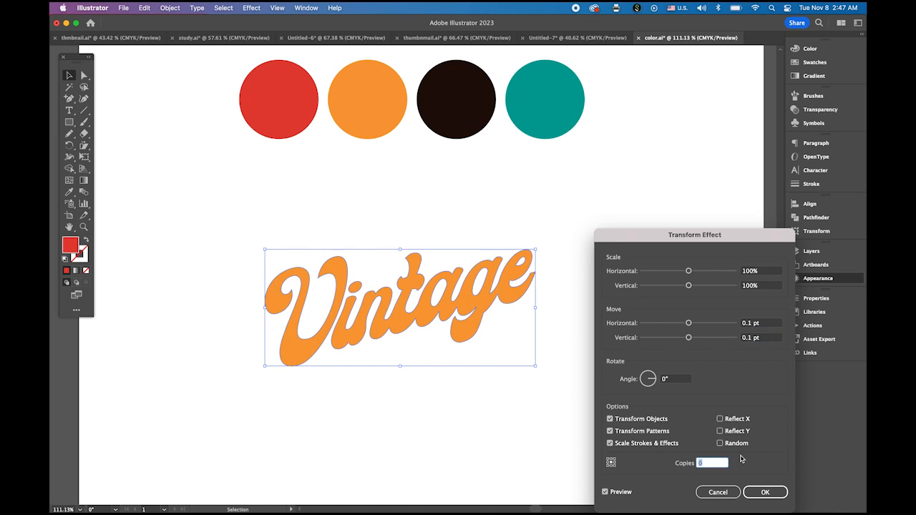
{"action": "type", "text": "30"}
{"action": "left_click", "coordinate": [606, 492]}
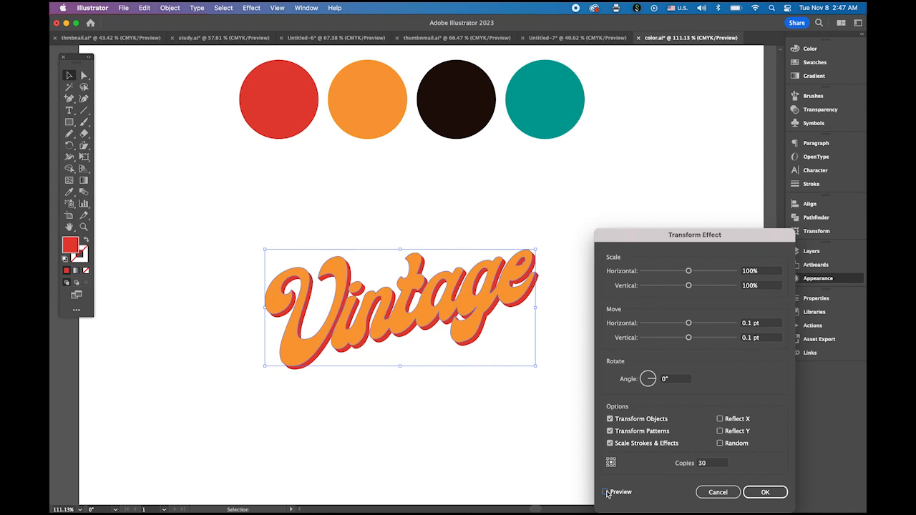
{"action": "left_click", "coordinate": [772, 493]}
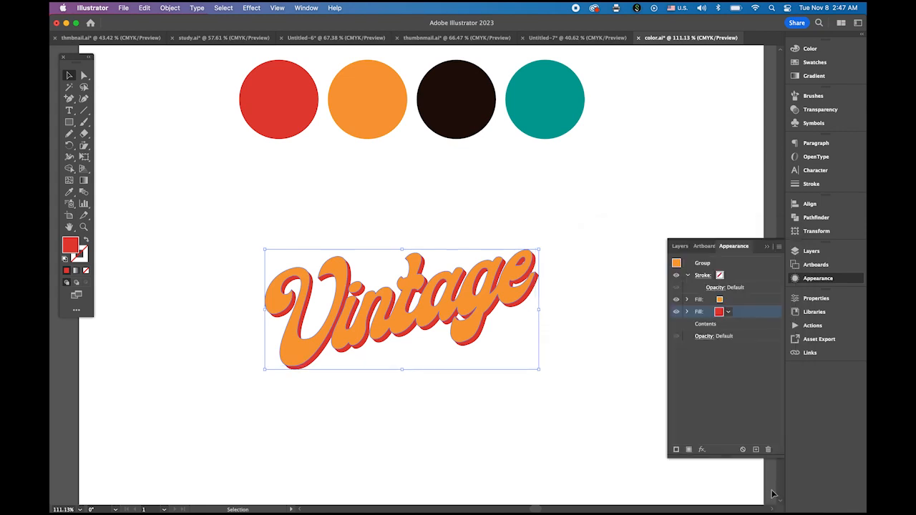
{"action": "left_click", "coordinate": [69, 75]}
{"action": "left_click", "coordinate": [210, 319]}
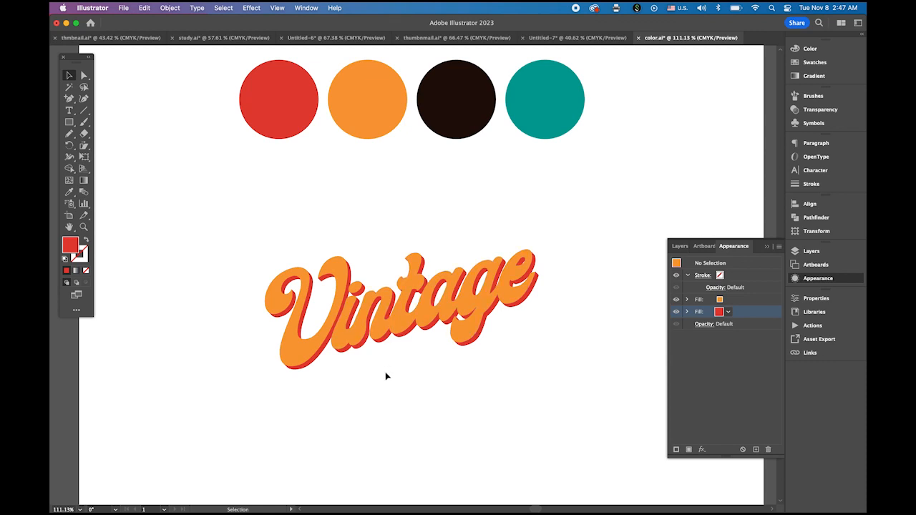
- Copy the hex color code of the dark brown palette circle
{"action": "left_click", "coordinate": [453, 101]}
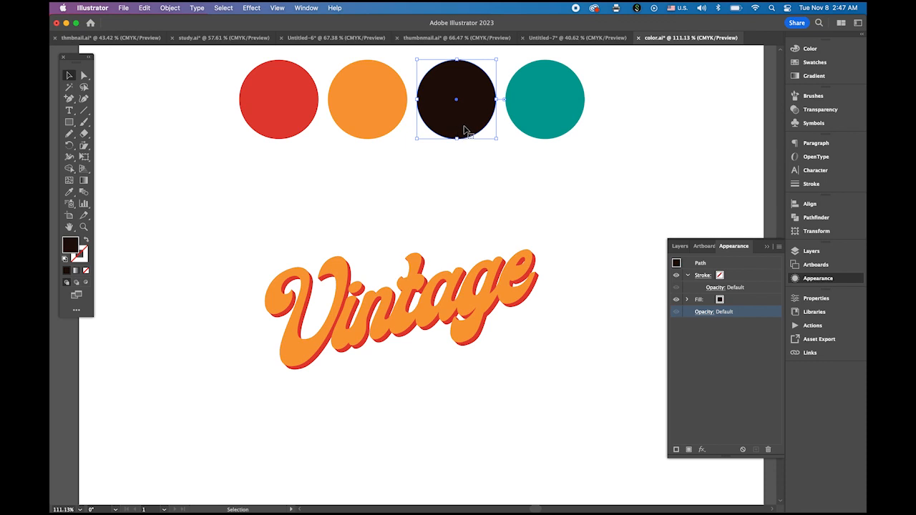
{"action": "double_click", "coordinate": [71, 246]}
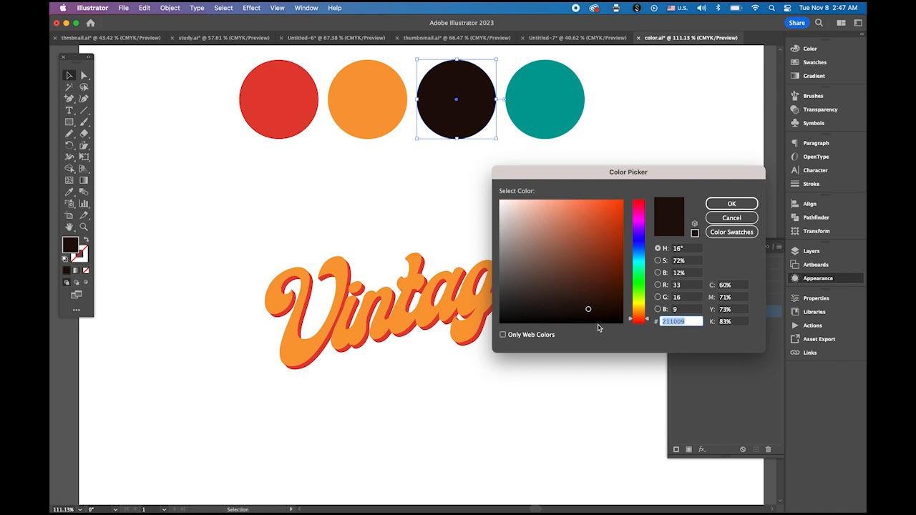
{"action": "left_click", "coordinate": [729, 203]}
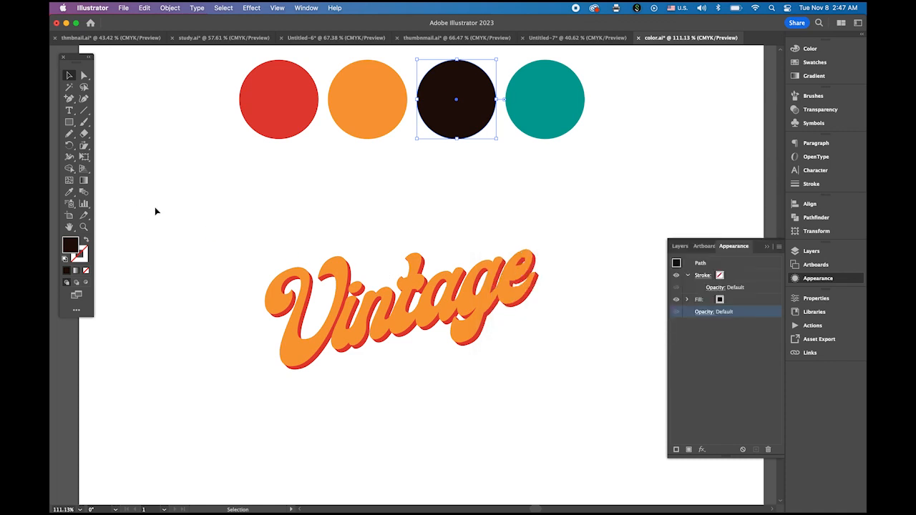
- Add a new stroke to the "Vintage" lettering and set its weight to 7 pt
{"action": "left_click", "coordinate": [331, 316]}
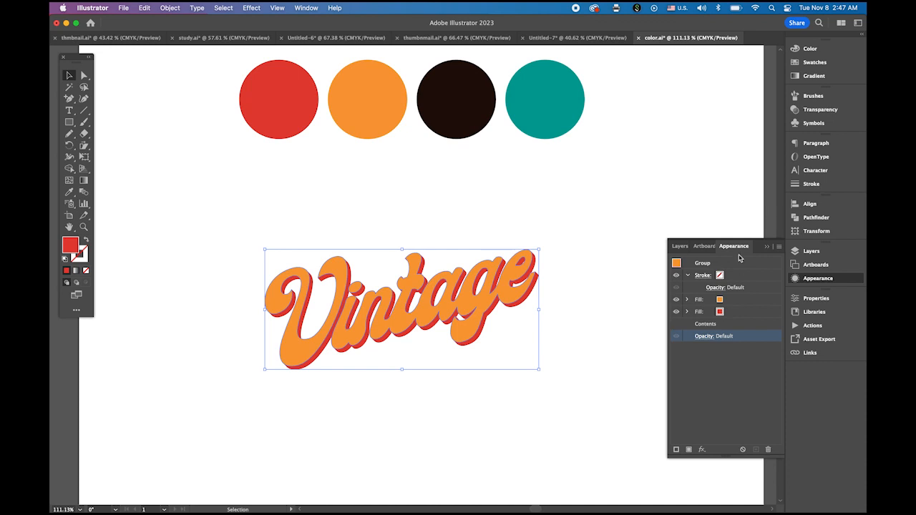
{"action": "left_click", "coordinate": [676, 450]}
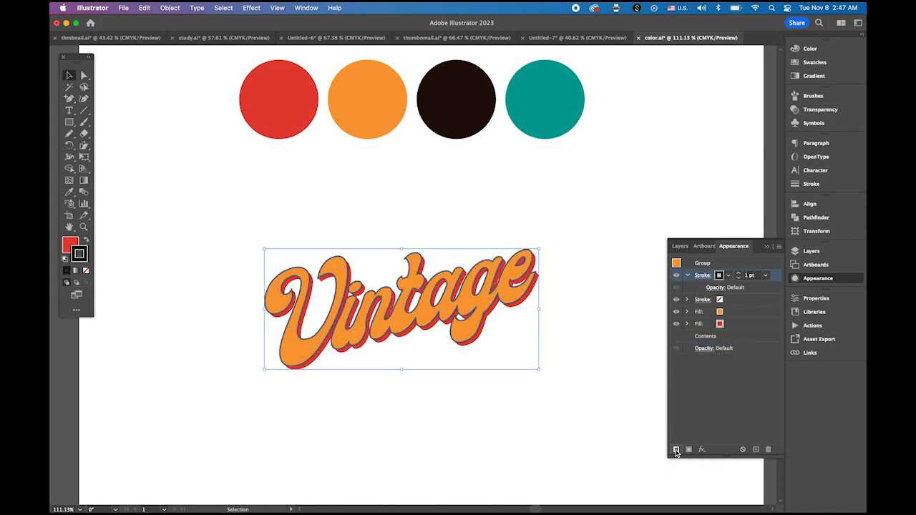
{"action": "left_click", "coordinate": [739, 275]}
{"action": "left_click", "coordinate": [739, 275]}
{"action": "left_click", "coordinate": [739, 275]}
{"action": "left_click", "coordinate": [739, 275]}
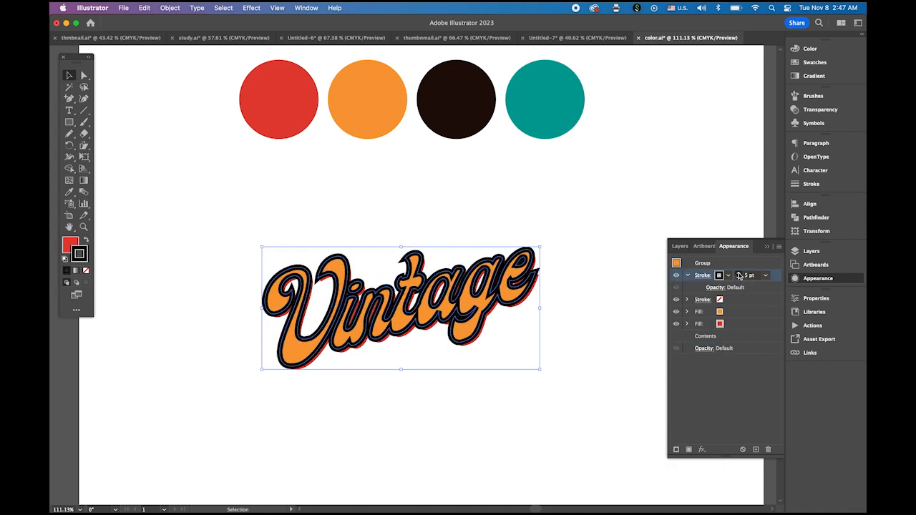
{"action": "left_click", "coordinate": [739, 274]}
{"action": "left_click", "coordinate": [739, 275]}
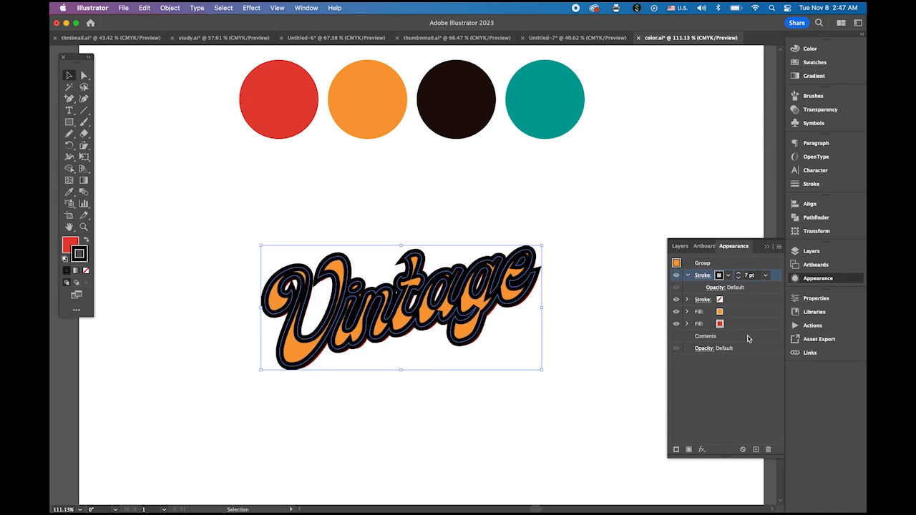
- Move the 7 pt stroke below the contents in the lettering's appearance stack and select it
{"action": "left_click", "coordinate": [689, 277]}
{"action": "left_click_drag", "start_coordinate": [776, 275], "coordinate": [762, 329]}
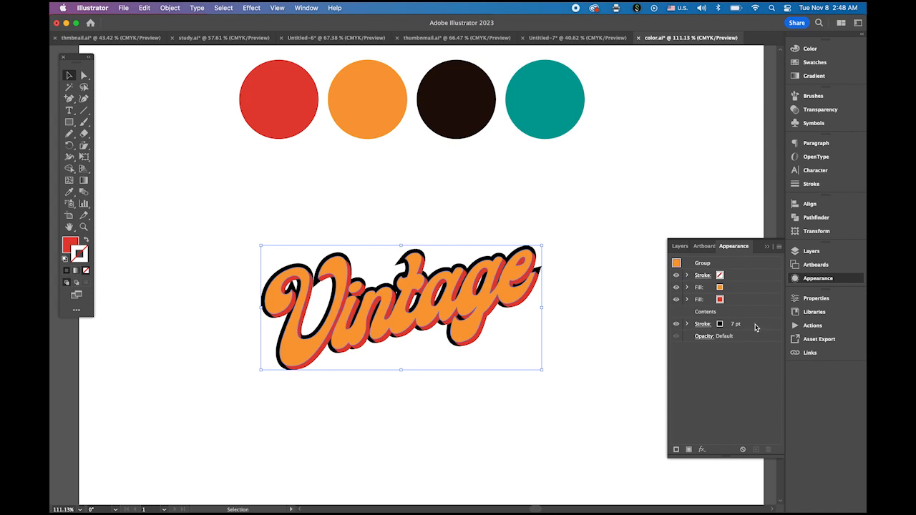
{"action": "left_click", "coordinate": [754, 327]}
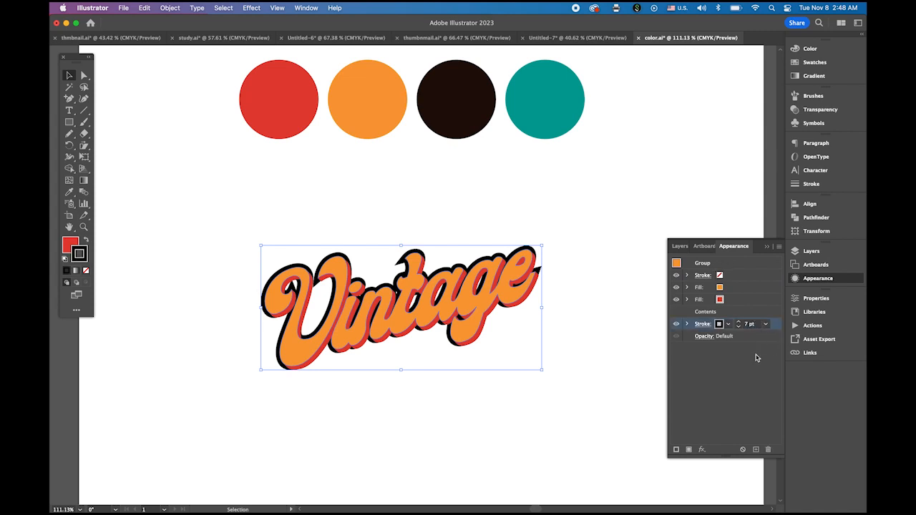
- Start a Transform effect on the 7 pt stroke with horizontal and vertical moves of 0.2 pt
{"action": "left_click", "coordinate": [701, 450]}
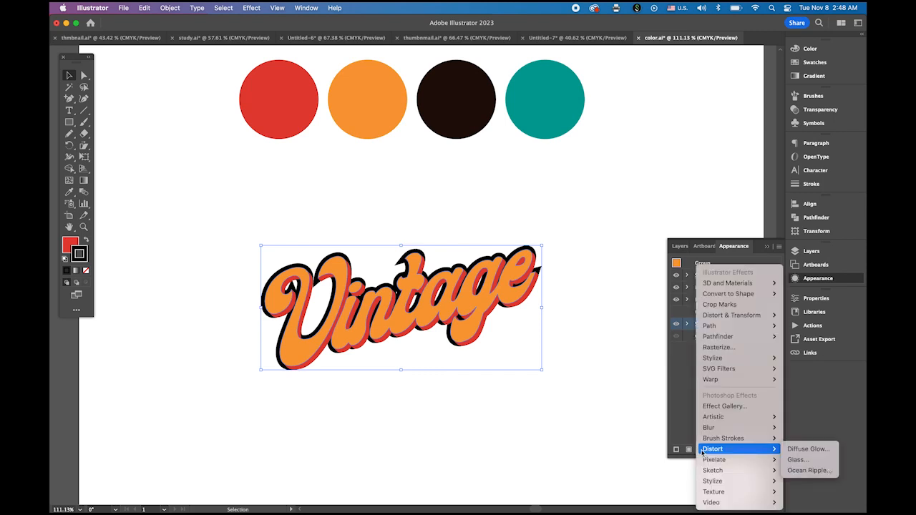
{"action": "mouse_move", "coordinate": [724, 322]}
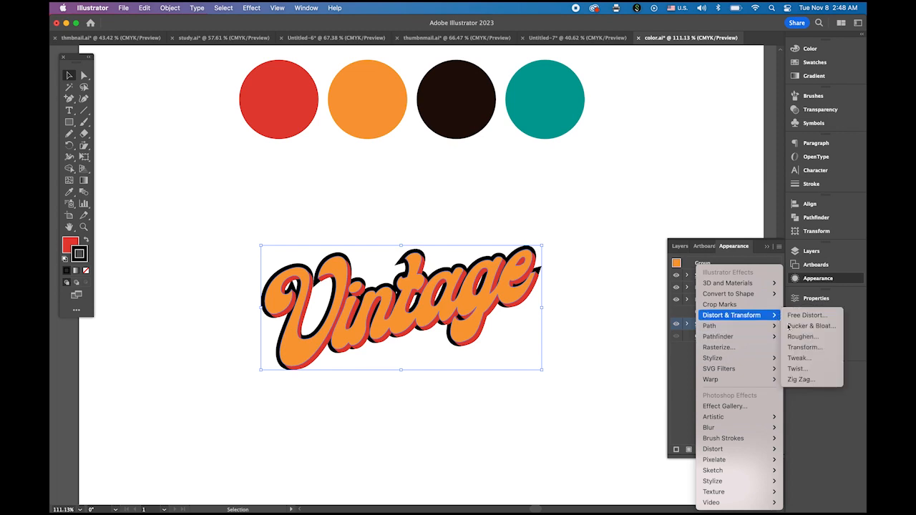
{"action": "left_click", "coordinate": [801, 347]}
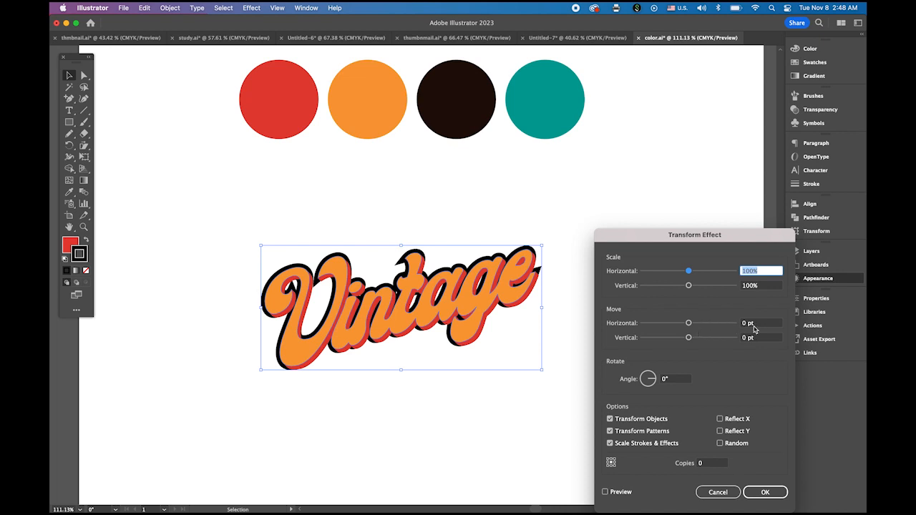
{"action": "left_click", "coordinate": [749, 325]}
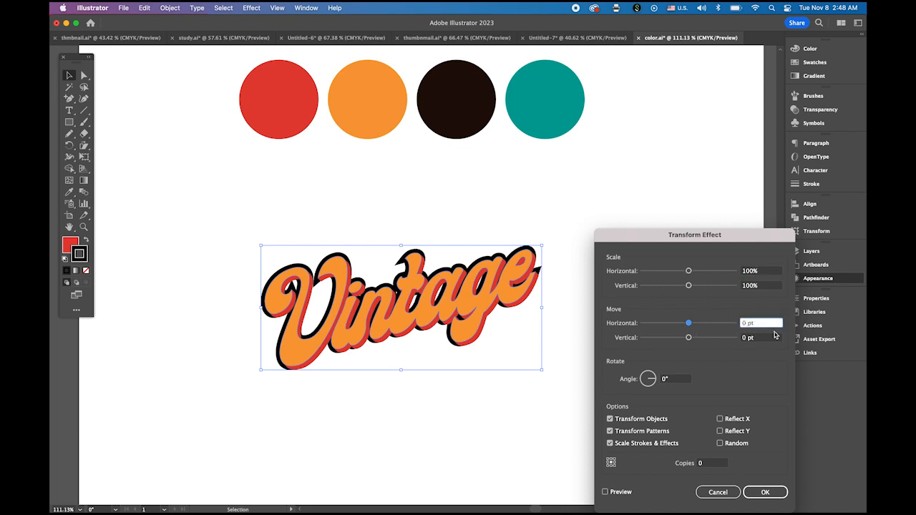
{"action": "type", "text": ".2"}
{"action": "left_click", "coordinate": [765, 338]}
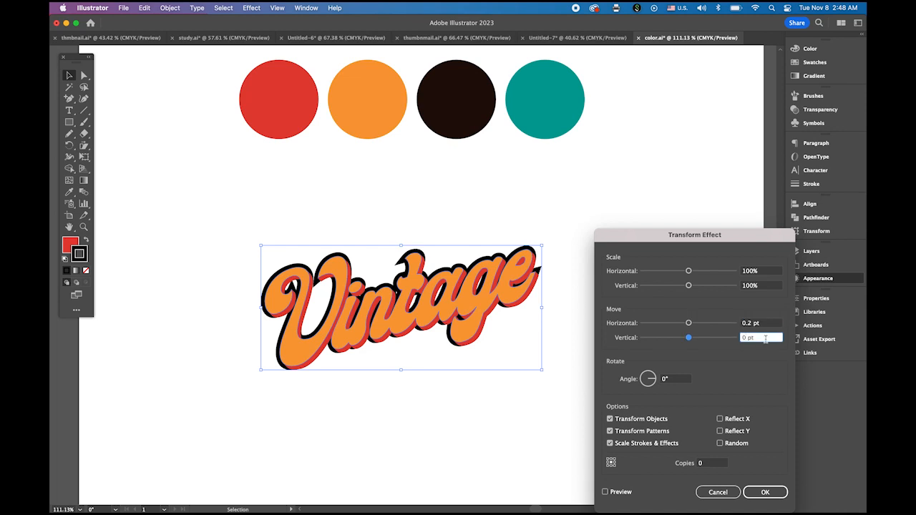
{"action": "type", "text": ".2"}
- Set the stroke's Transform effect to 60 copies, preview and apply it, and deselect the lettering
{"action": "left_click_drag", "start_coordinate": [649, 239], "coordinate": [633, 149]}
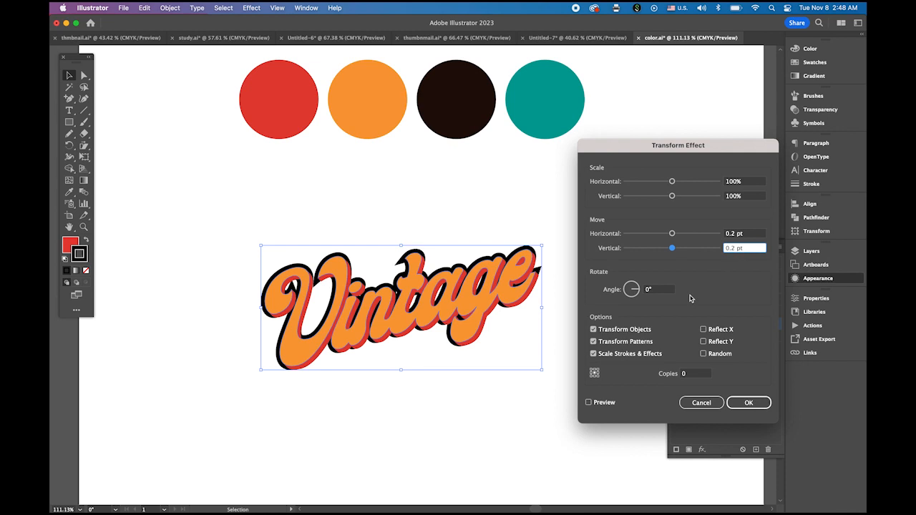
{"action": "left_click", "coordinate": [695, 372]}
{"action": "type", "text": "6"}
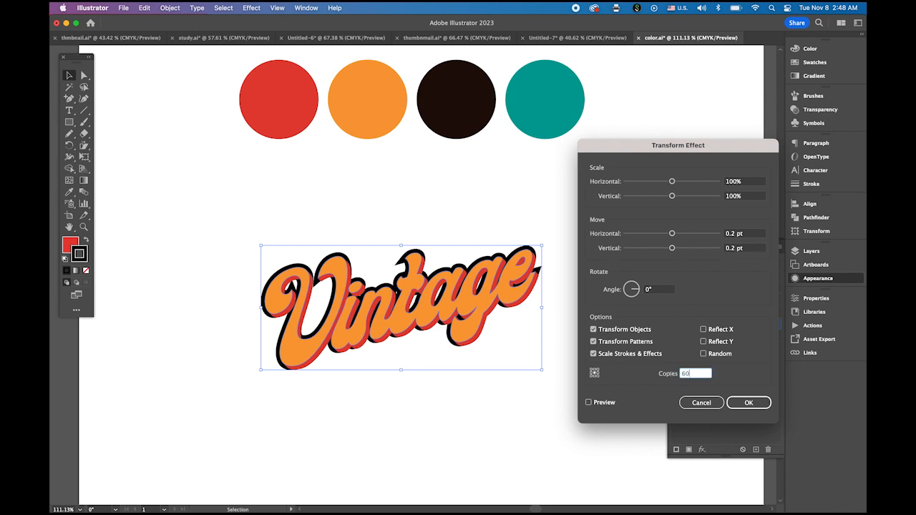
{"action": "left_click", "coordinate": [588, 403]}
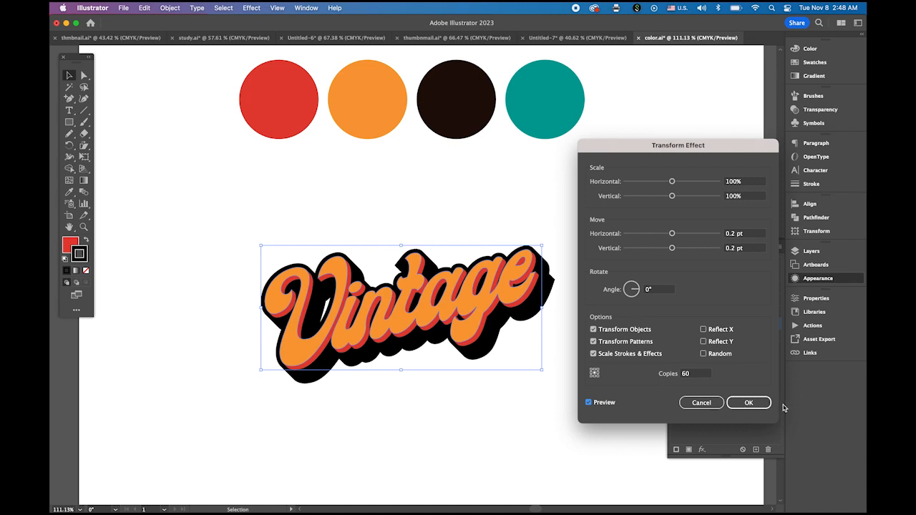
{"action": "left_click", "coordinate": [749, 403]}
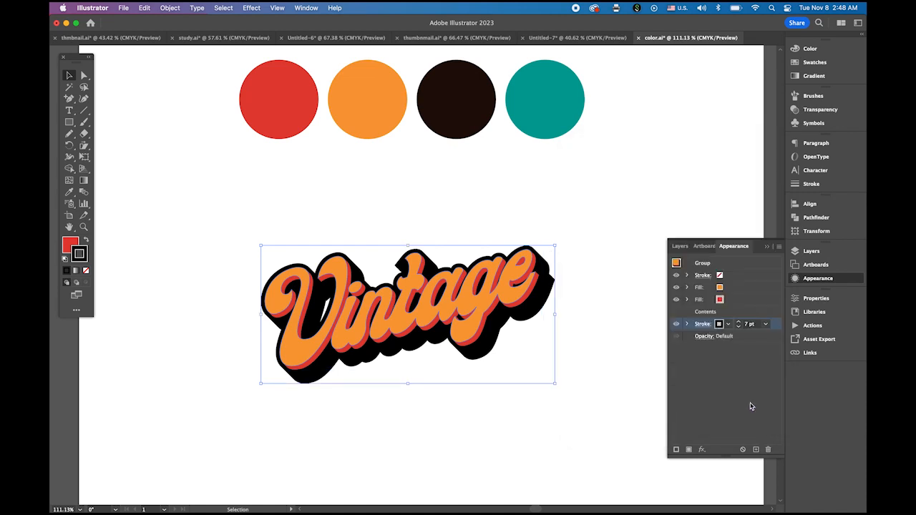
{"action": "left_click", "coordinate": [766, 248]}
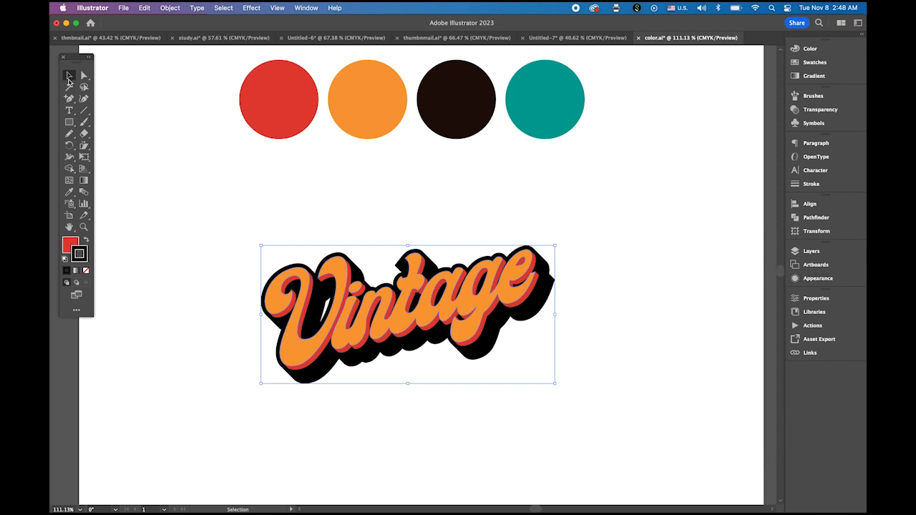
{"action": "left_click", "coordinate": [523, 220]}
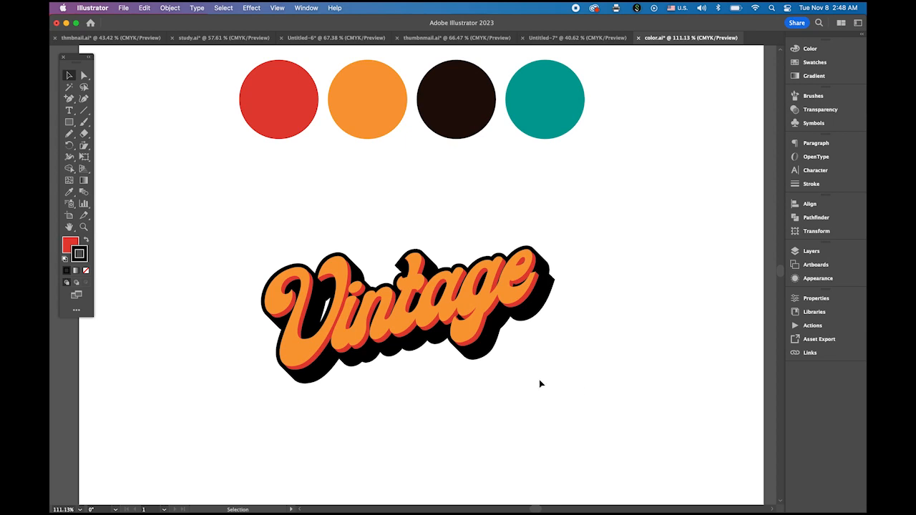
- Lock Layer 1 and make Layer 2 the active layer
{"action": "left_click", "coordinate": [811, 251]}
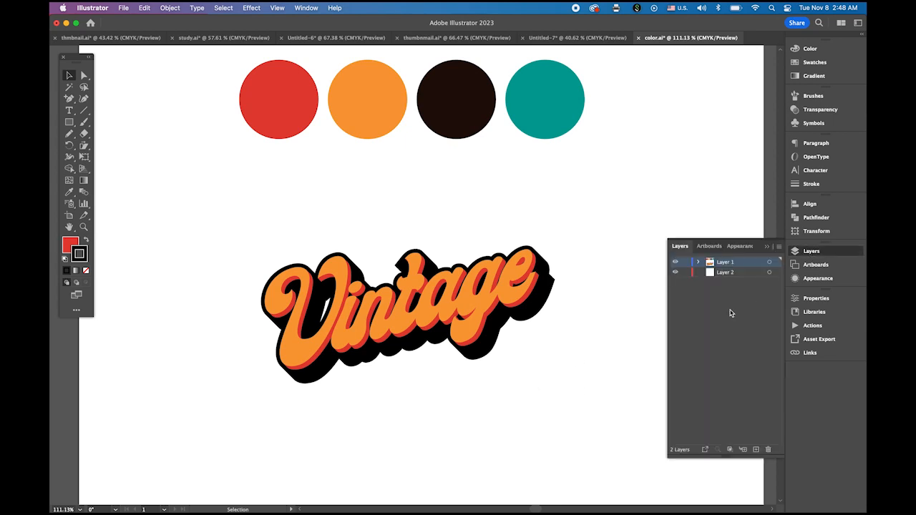
{"action": "left_click", "coordinate": [684, 262]}
{"action": "left_click", "coordinate": [733, 274]}
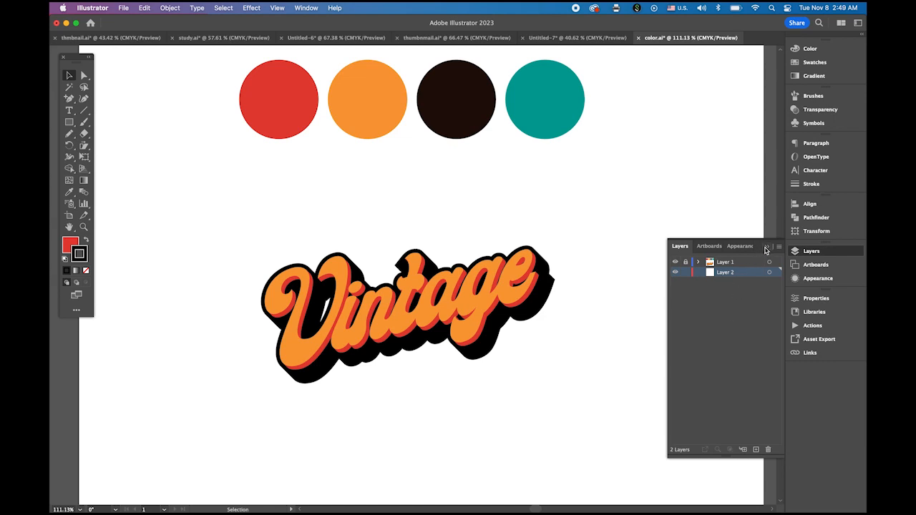
- Draw a 60 × 100 pt rectangle with a black fill and no stroke below the lettering
{"action": "key", "text": "space"}
{"action": "left_click_drag", "start_coordinate": [452, 382], "coordinate": [437, 198]}
{"action": "left_click_drag", "start_coordinate": [437, 277], "coordinate": [417, 274]}
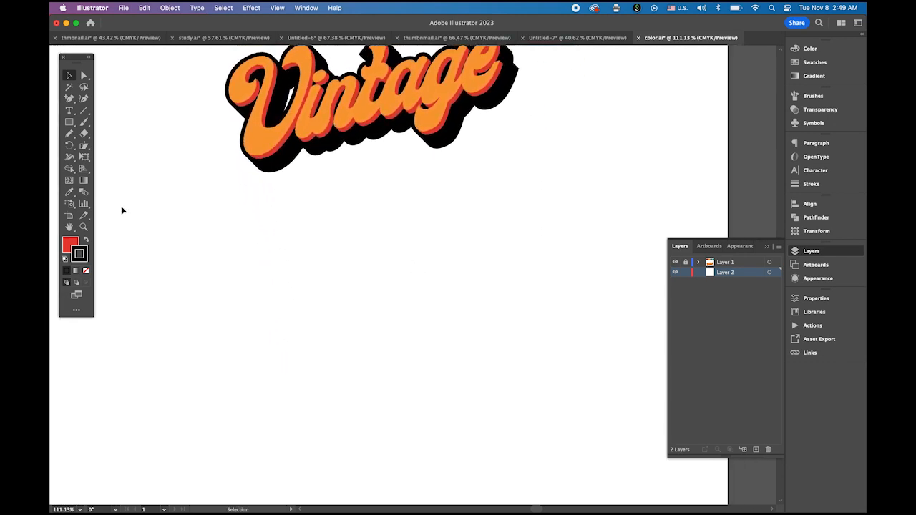
{"action": "left_click", "coordinate": [88, 242]}
{"action": "left_click", "coordinate": [72, 244]}
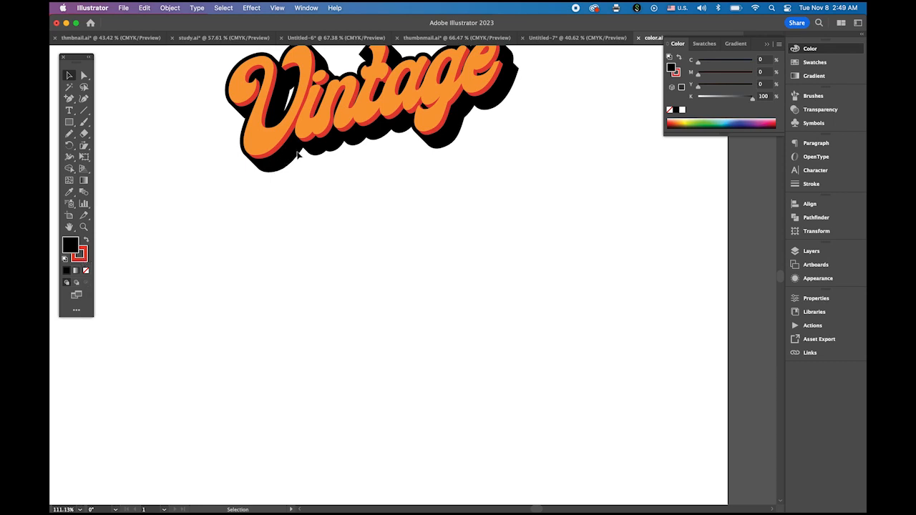
{"action": "left_click", "coordinate": [83, 259]}
{"action": "left_click", "coordinate": [85, 273]}
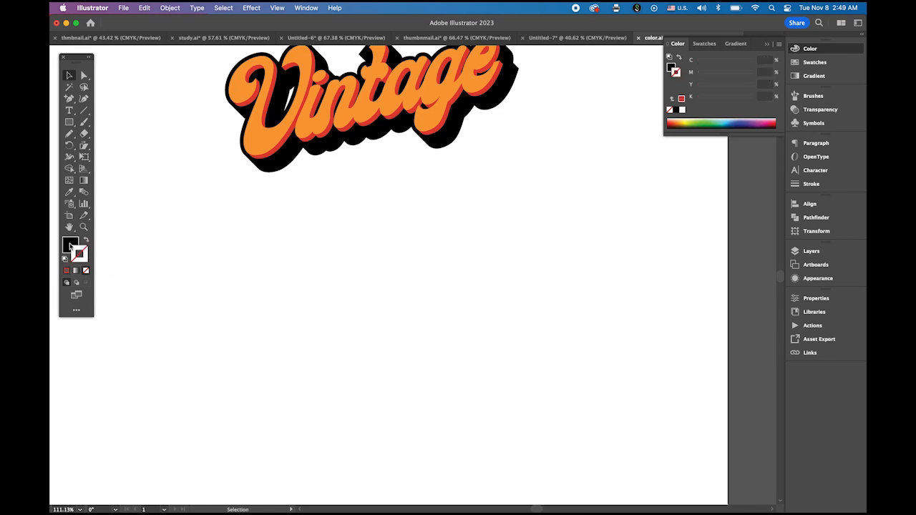
{"action": "left_click", "coordinate": [71, 246]}
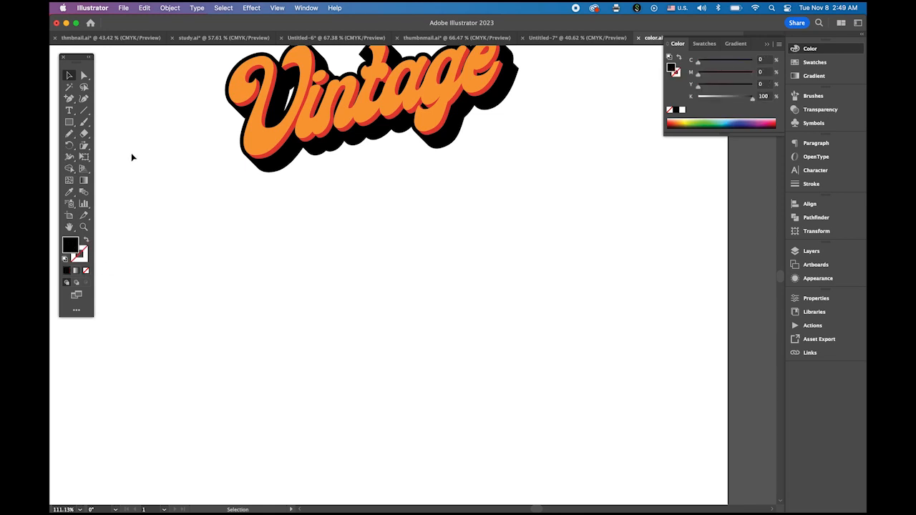
{"action": "left_click", "coordinate": [69, 123]}
{"action": "left_click", "coordinate": [364, 210]}
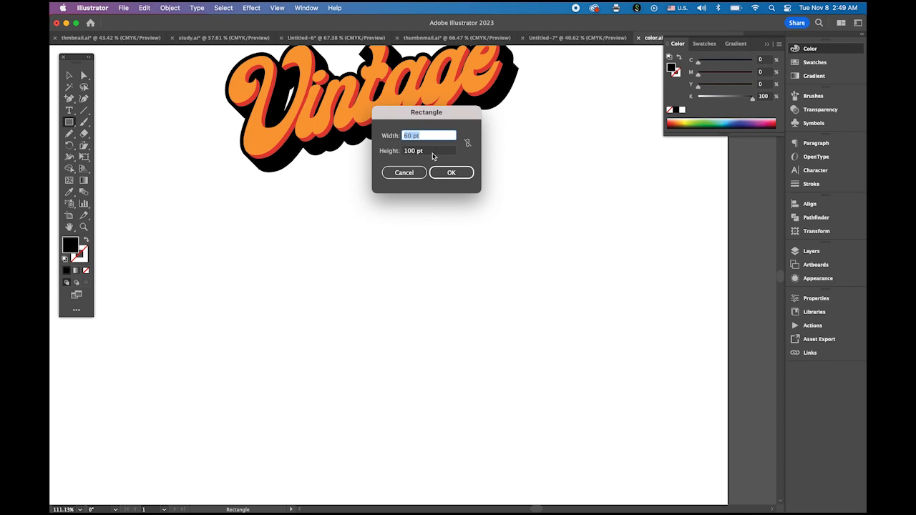
{"action": "left_click", "coordinate": [462, 177]}
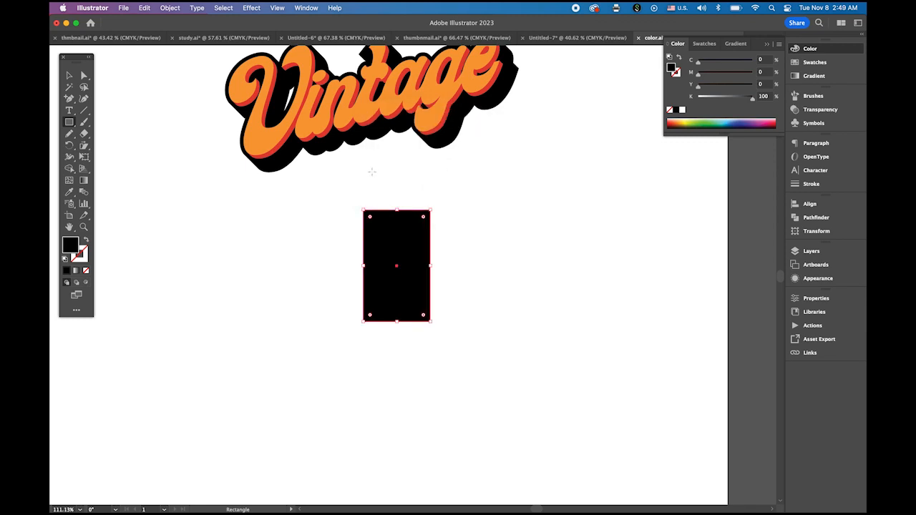
- Delete the rectangle's lower-right anchor point and center the remaining lower anchor horizontally to form a downward-pointing triangle
{"action": "left_click", "coordinate": [68, 98]}
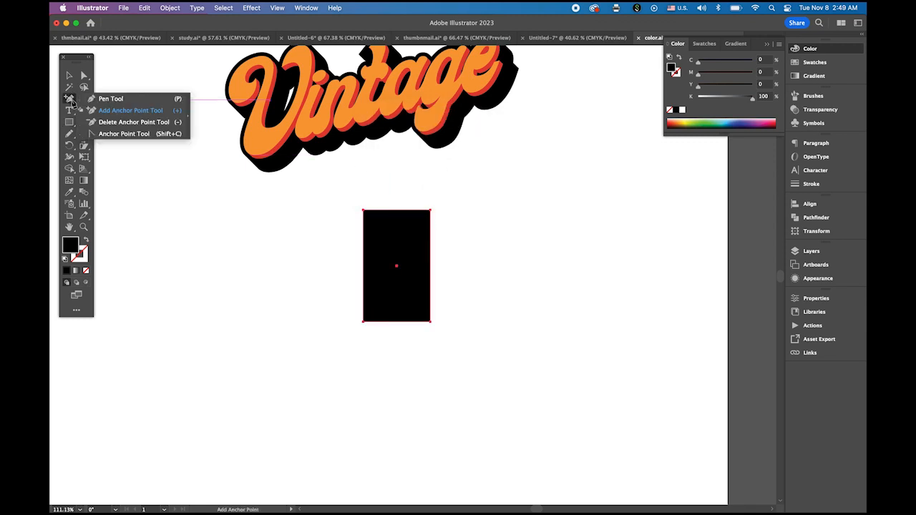
{"action": "left_click", "coordinate": [116, 127]}
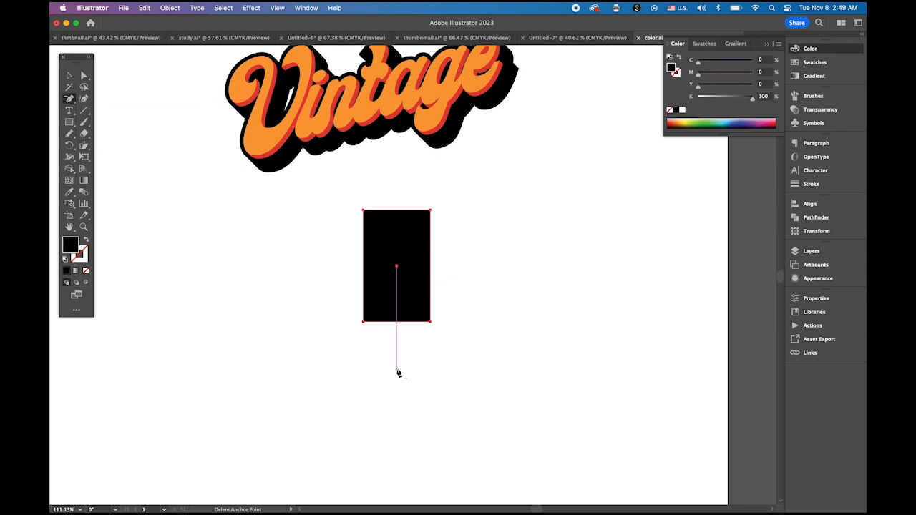
{"action": "left_click", "coordinate": [430, 322]}
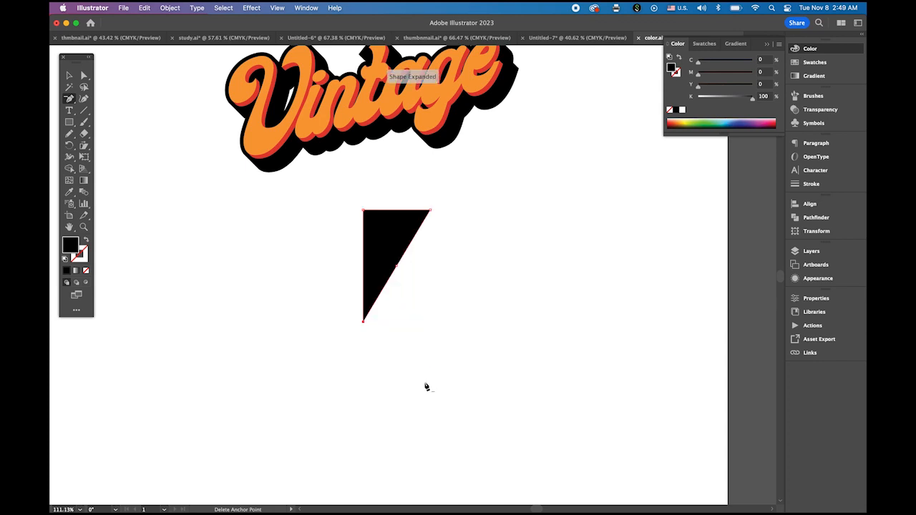
{"action": "left_click", "coordinate": [84, 75]}
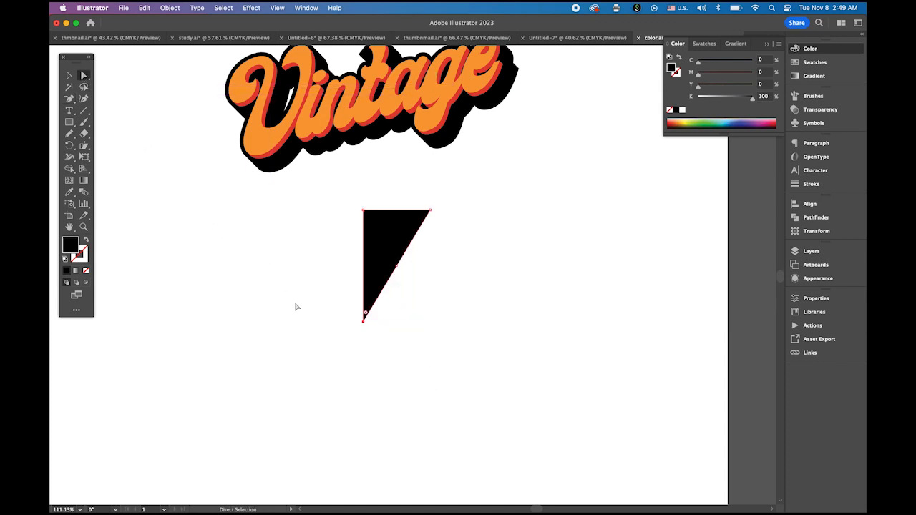
{"action": "left_click", "coordinate": [378, 326]}
{"action": "left_click", "coordinate": [366, 323]}
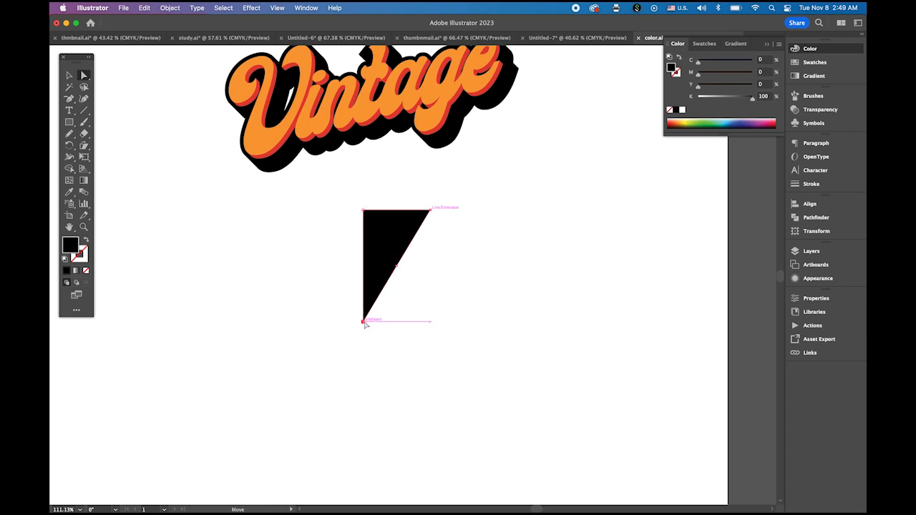
{"action": "left_click_drag", "start_coordinate": [365, 323], "coordinate": [395, 328]}
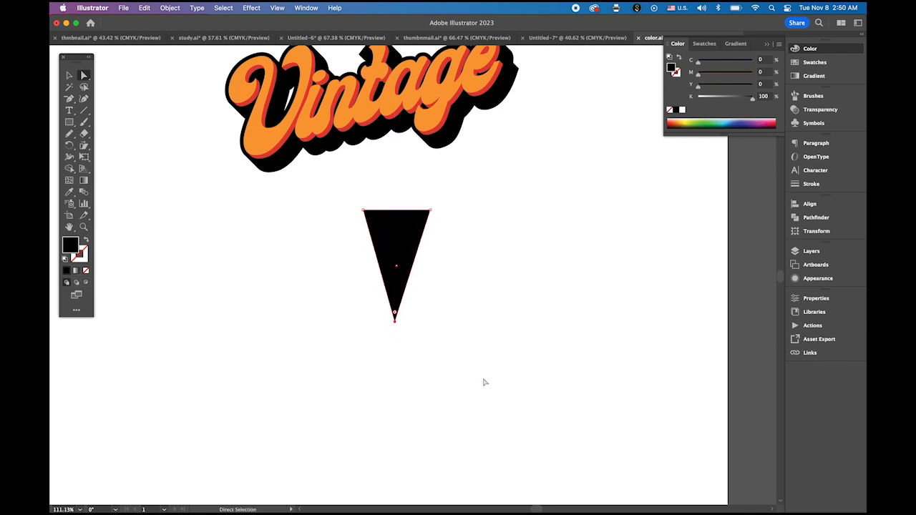
- Add an anchor point at the middle of the triangle's upper edge, raise it to form a kite shape, and deselect
{"action": "left_click", "coordinate": [69, 99]}
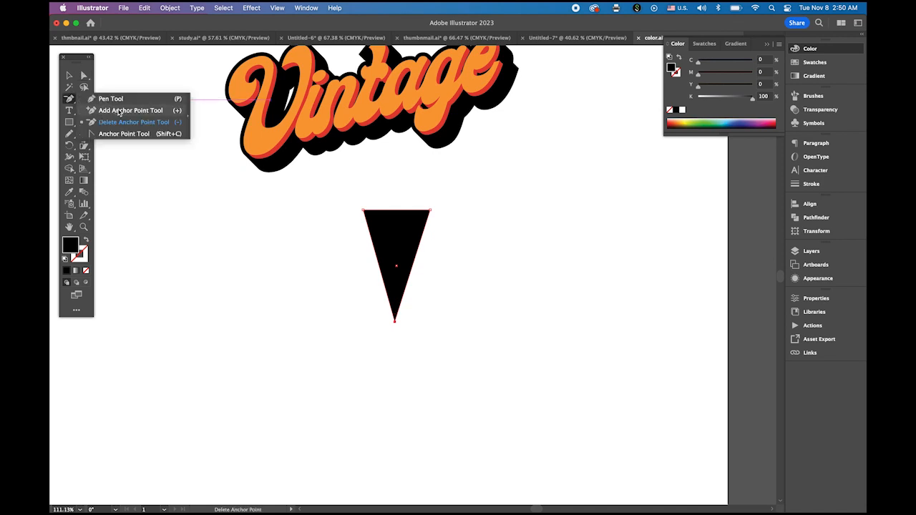
{"action": "left_click", "coordinate": [118, 112]}
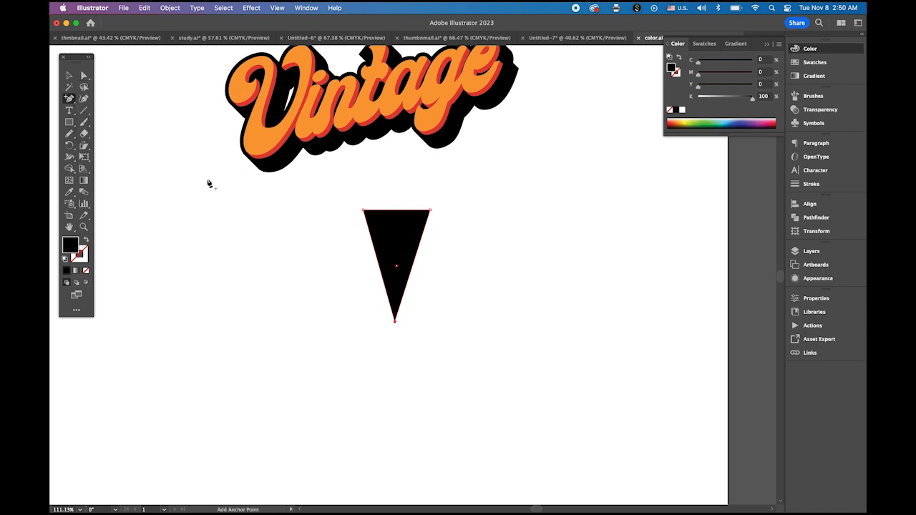
{"action": "left_click", "coordinate": [397, 210]}
{"action": "left_click", "coordinate": [84, 75]}
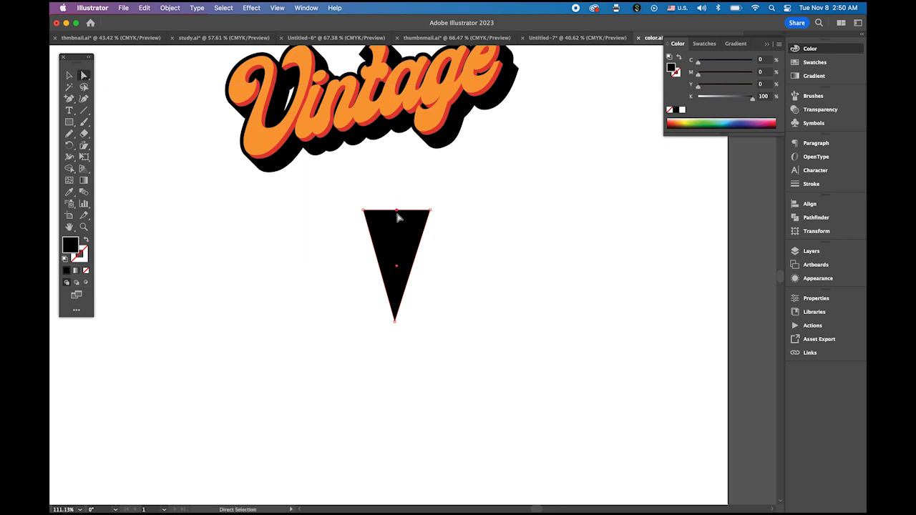
{"action": "left_click_drag", "start_coordinate": [397, 211], "coordinate": [397, 186]}
{"action": "left_click", "coordinate": [70, 76]}
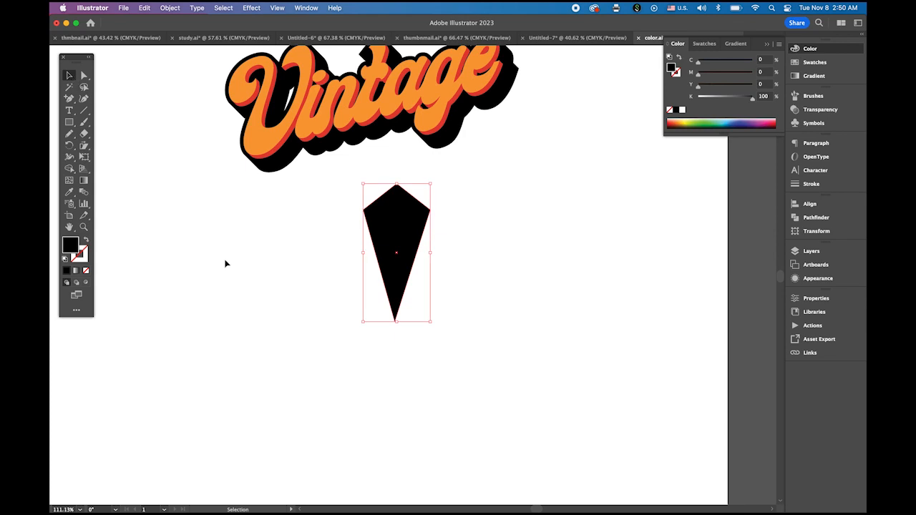
{"action": "left_click", "coordinate": [501, 271]}
- Create a copy of the kite shape rotated 30° about its lower tip
{"action": "left_click", "coordinate": [400, 250]}
{"action": "left_click", "coordinate": [68, 144]}
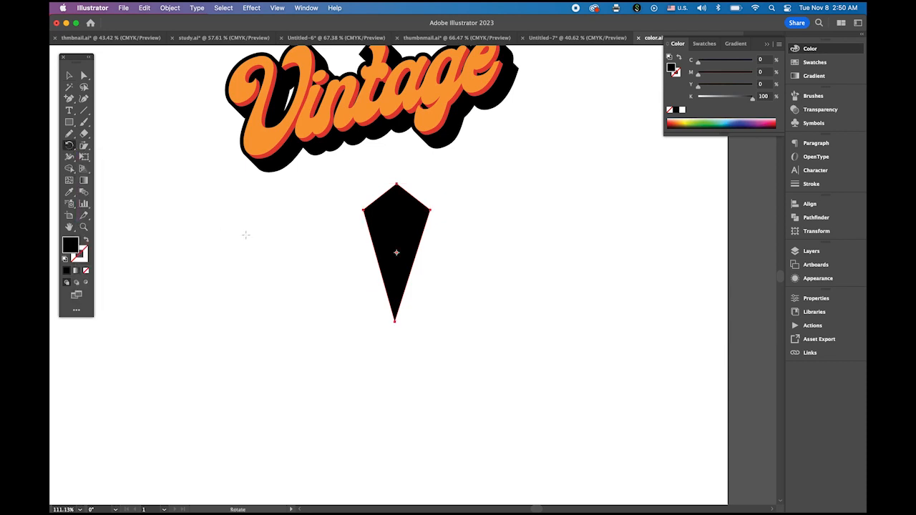
{"action": "left_click", "coordinate": [395, 322], "text": "alt"}
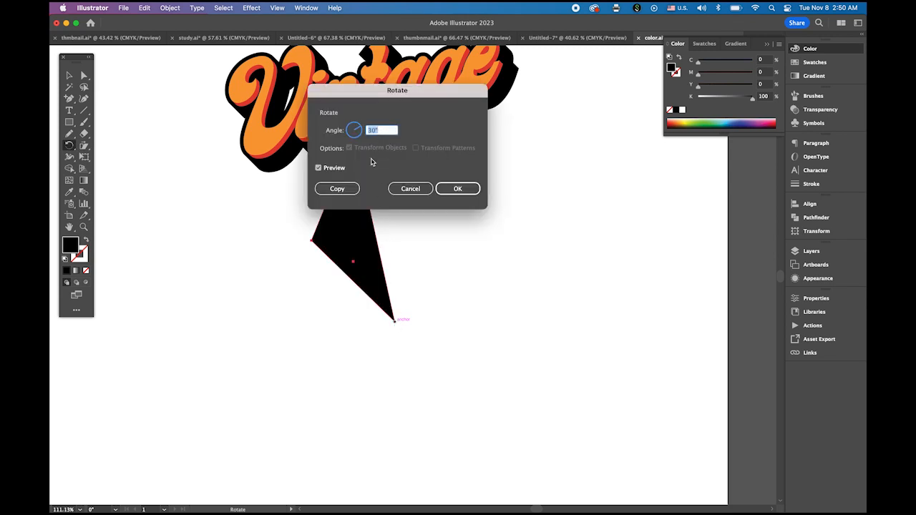
{"action": "left_click", "coordinate": [339, 188]}
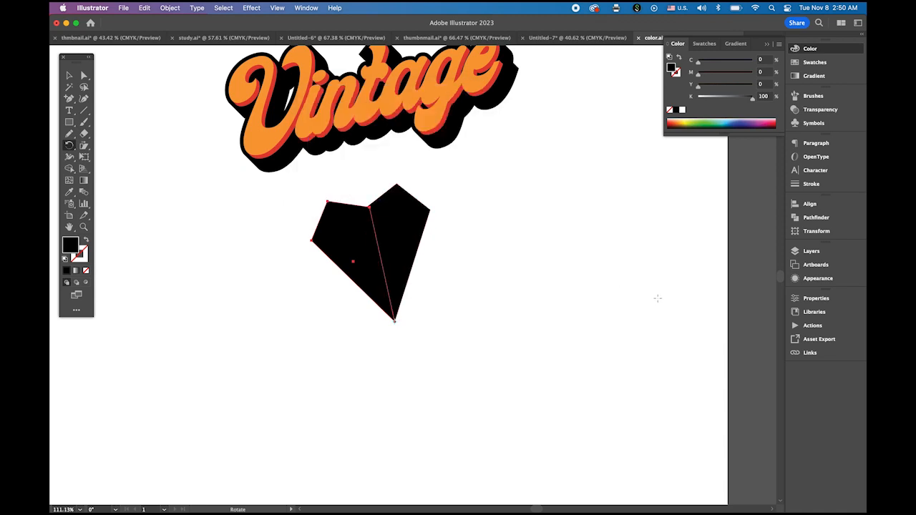
- Repeat the 30° rotated copy of the kite shape until a full twelve-point starburst is formed, and deselect
{"action": "key", "text": "v"}
{"action": "key", "text": "ctrl+d"}
{"action": "key", "text": "ctrl+d"}
{"action": "key", "text": "ctrl+d"}
{"action": "key", "text": "ctrl+d"}
{"action": "key", "text": "ctrl+d"}
{"action": "key", "text": "ctrl+d"}
{"action": "key", "text": "ctrl+d"}
{"action": "key", "text": "ctrl+d"}
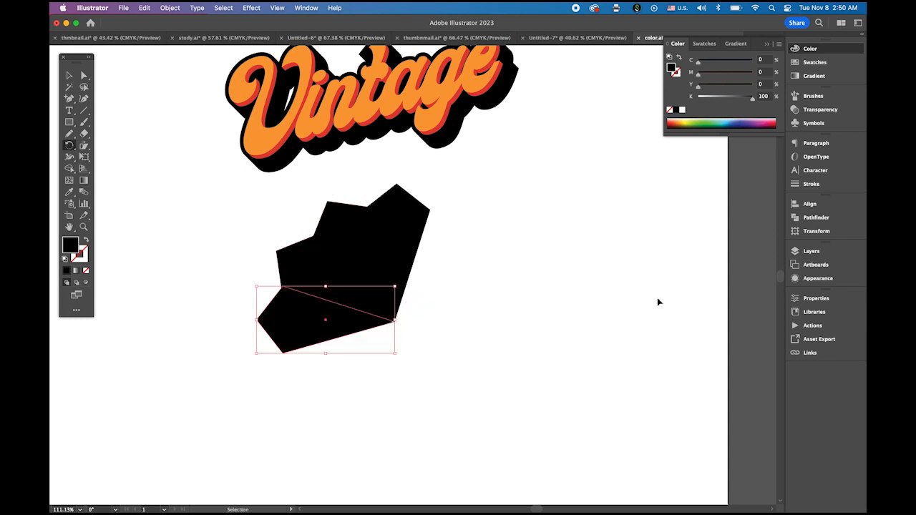
{"action": "key", "text": "ctrl+d"}
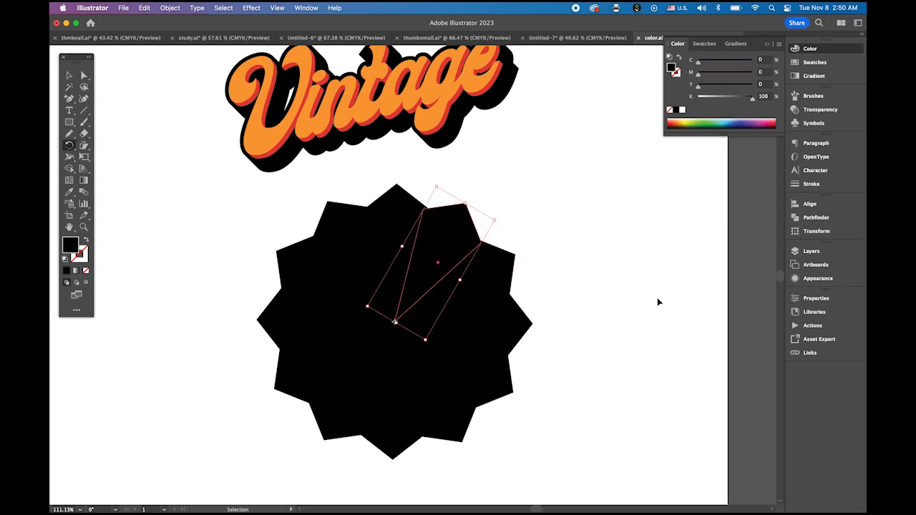
{"action": "key", "text": "r"}
{"action": "left_click", "coordinate": [69, 75]}
{"action": "left_click", "coordinate": [174, 278]}
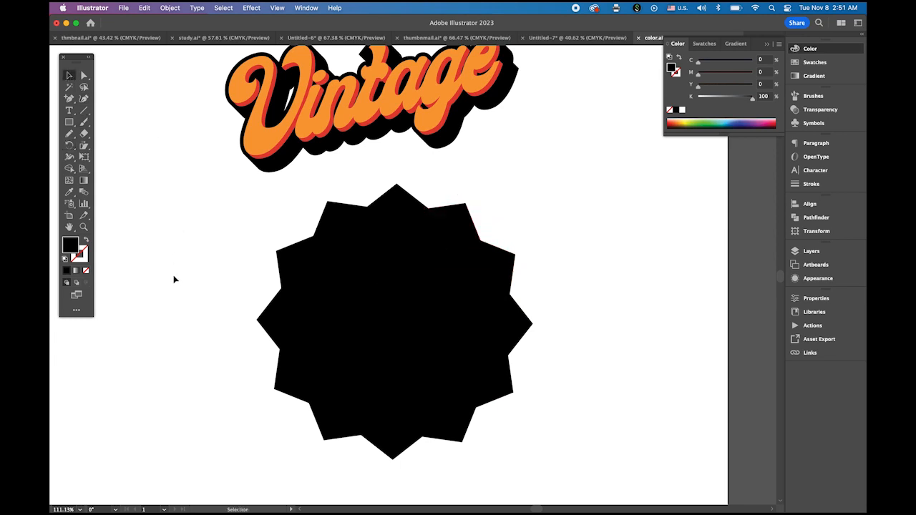
- Select all the kite shapes of the starburst and unite them into a single shape
{"action": "left_click_drag", "start_coordinate": [223, 206], "coordinate": [538, 456]}
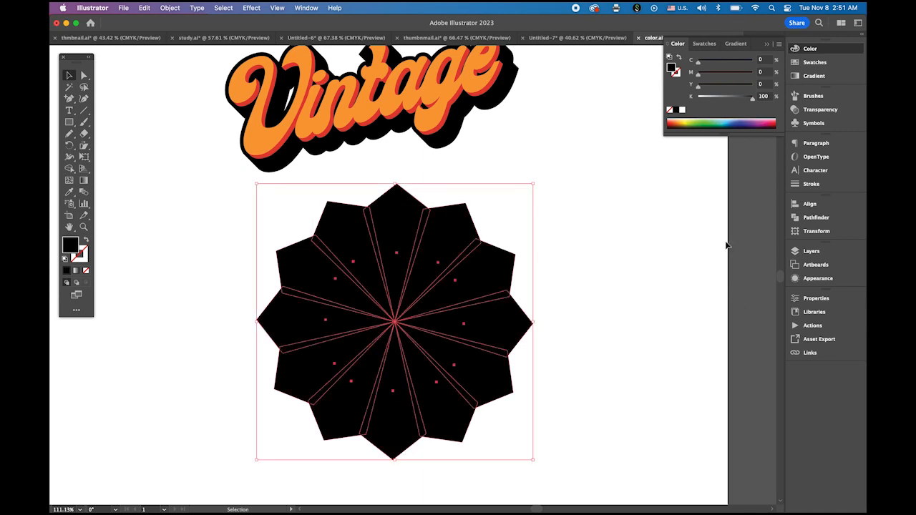
{"action": "left_click", "coordinate": [823, 218]}
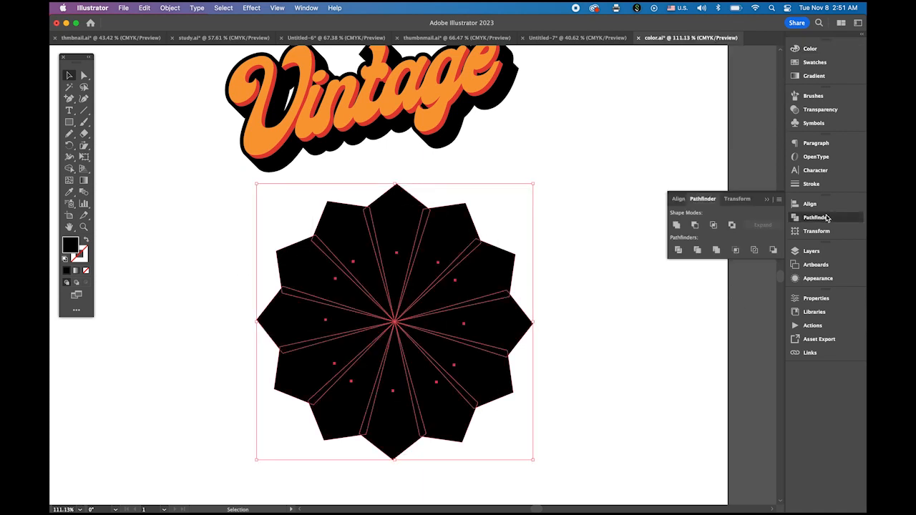
{"action": "left_click", "coordinate": [306, 8]}
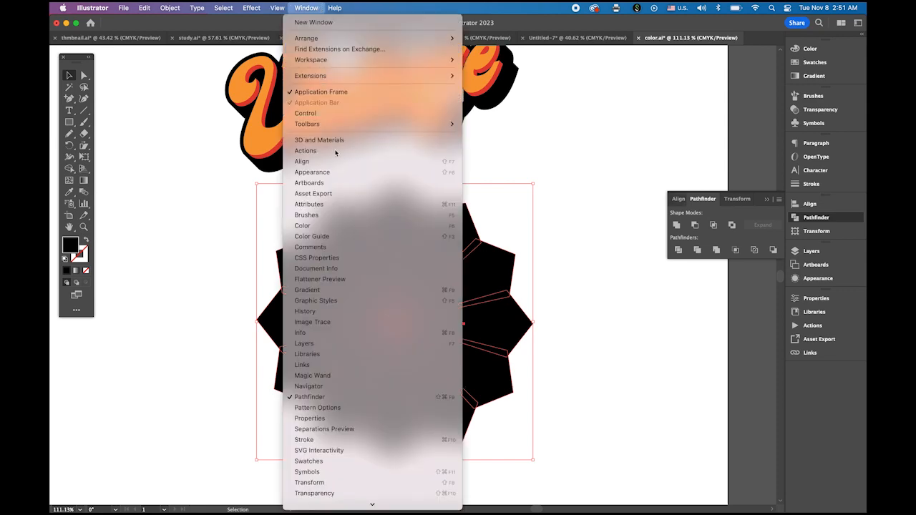
{"action": "left_click", "coordinate": [752, 216]}
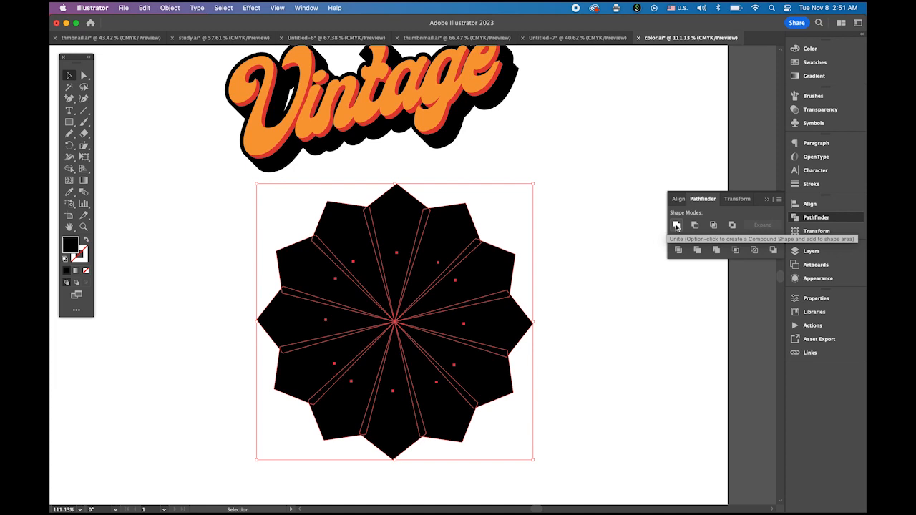
{"action": "left_click", "coordinate": [676, 226]}
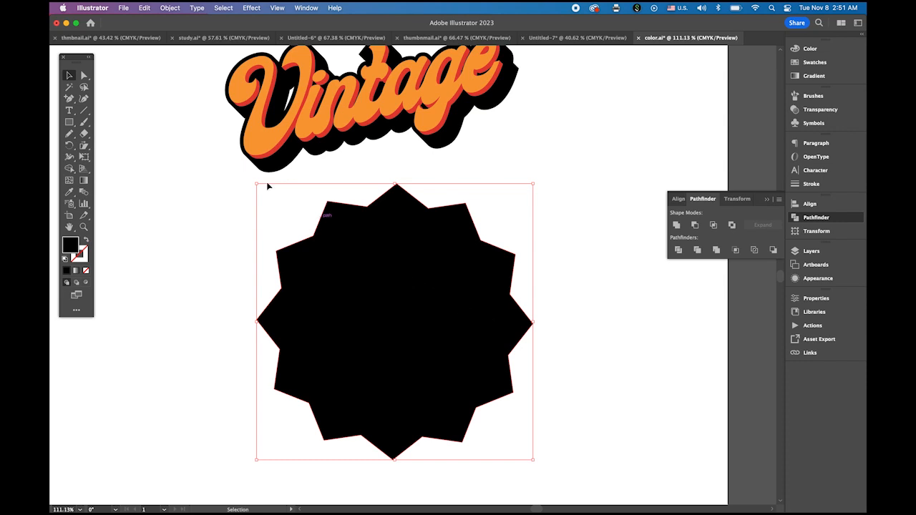
- Round all the starburst's outer and inner corners at once to form a smooth wavy badge edge, and deselect
{"action": "left_click", "coordinate": [83, 76]}
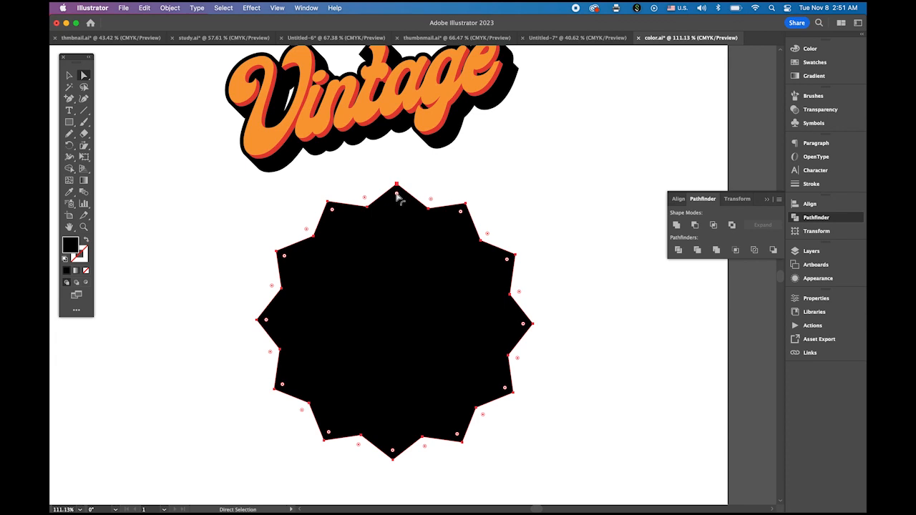
{"action": "left_click_drag", "start_coordinate": [396, 193], "coordinate": [395, 223]}
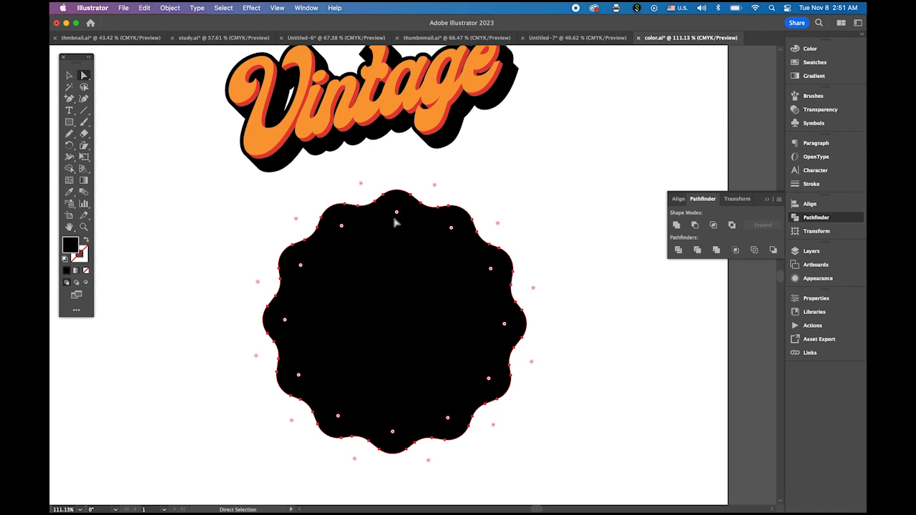
{"action": "left_click", "coordinate": [69, 75]}
{"action": "left_click", "coordinate": [197, 336]}
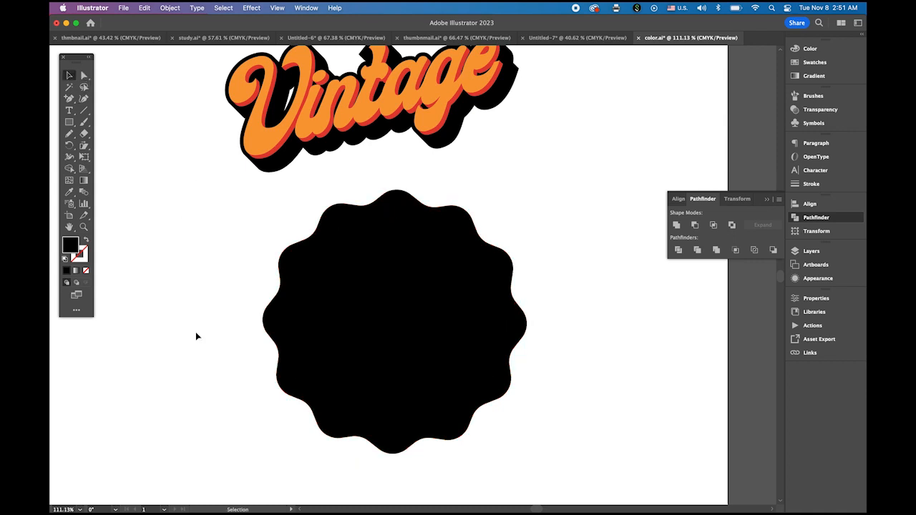
- Draw a white circle without stroke from the badge's center, leaving a black wavy rim around it
{"action": "double_click", "coordinate": [69, 247]}
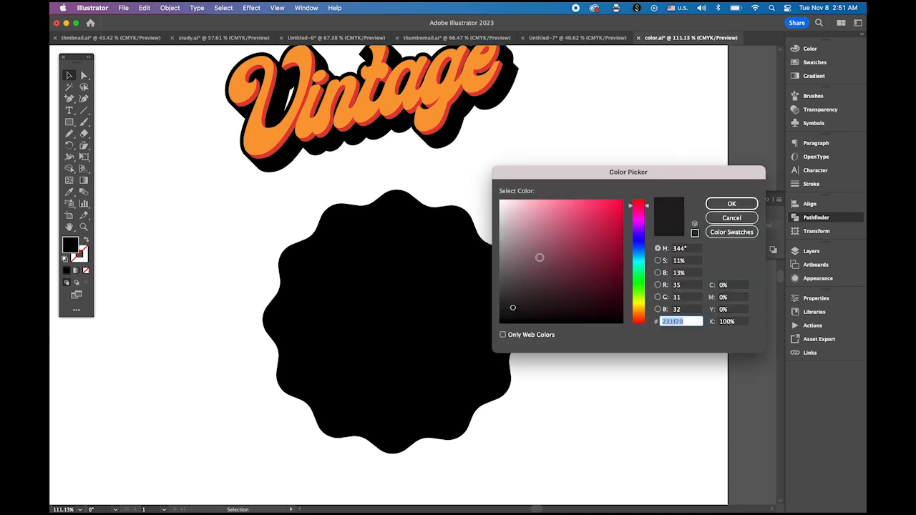
{"action": "left_click", "coordinate": [500, 200]}
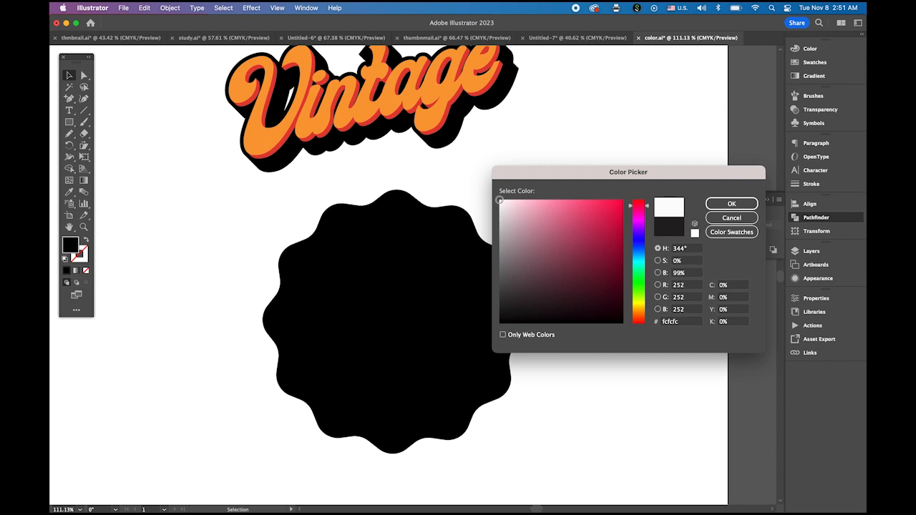
{"action": "left_click_drag", "start_coordinate": [499, 200], "coordinate": [500, 199]}
{"action": "left_click", "coordinate": [727, 206]}
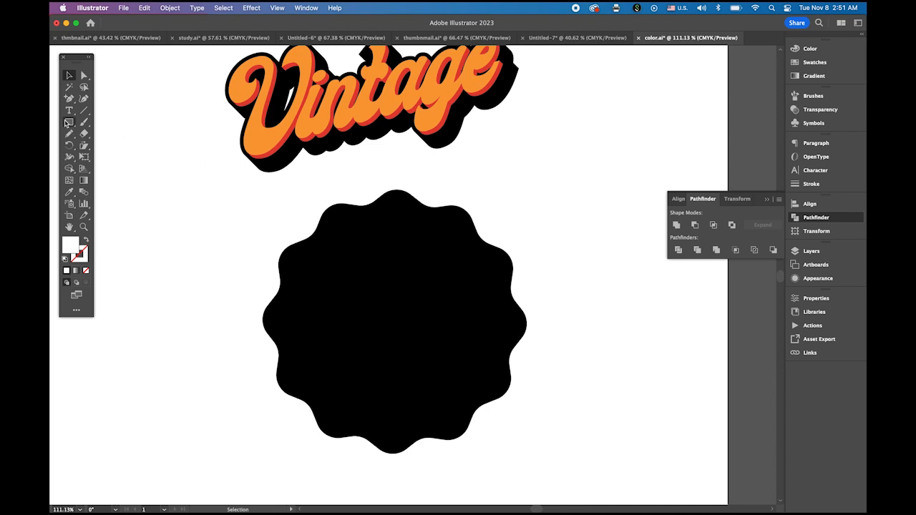
{"action": "left_click_drag", "start_coordinate": [67, 123], "coordinate": [123, 147]}
{"action": "left_click_drag", "start_coordinate": [395, 324], "coordinate": [504, 398]}
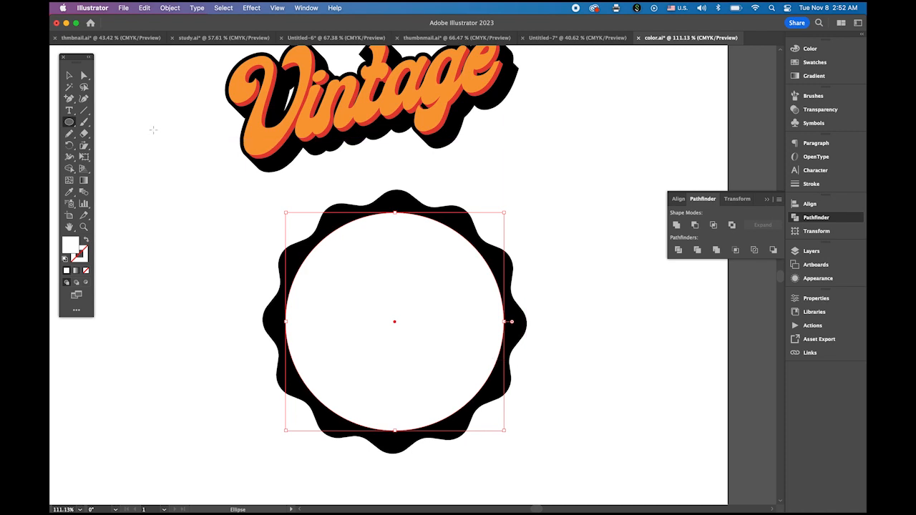
- Select the white circle and the wavy badge, align their vertical centers relative to the selection, and deselect
{"action": "left_click", "coordinate": [69, 75]}
{"action": "left_click_drag", "start_coordinate": [222, 219], "coordinate": [398, 333]}
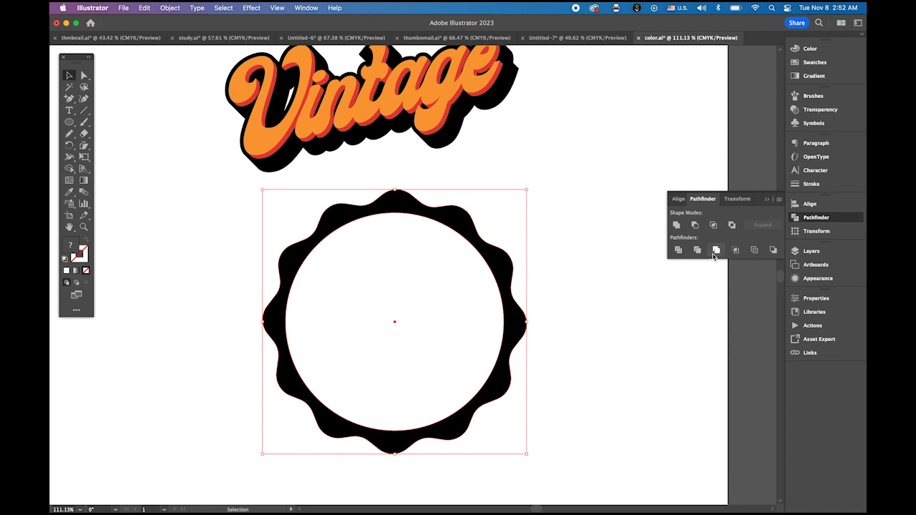
{"action": "left_click", "coordinate": [812, 204]}
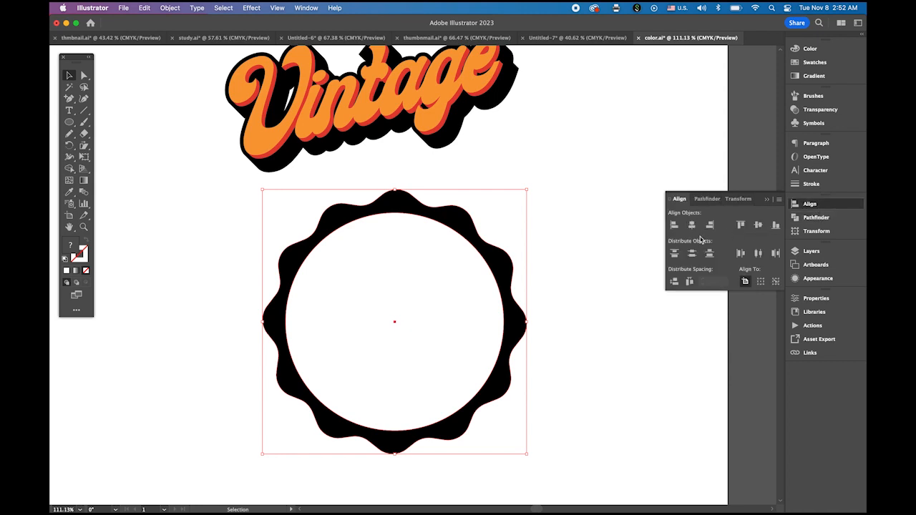
{"action": "left_click", "coordinate": [758, 226]}
{"action": "left_click", "coordinate": [590, 254]}
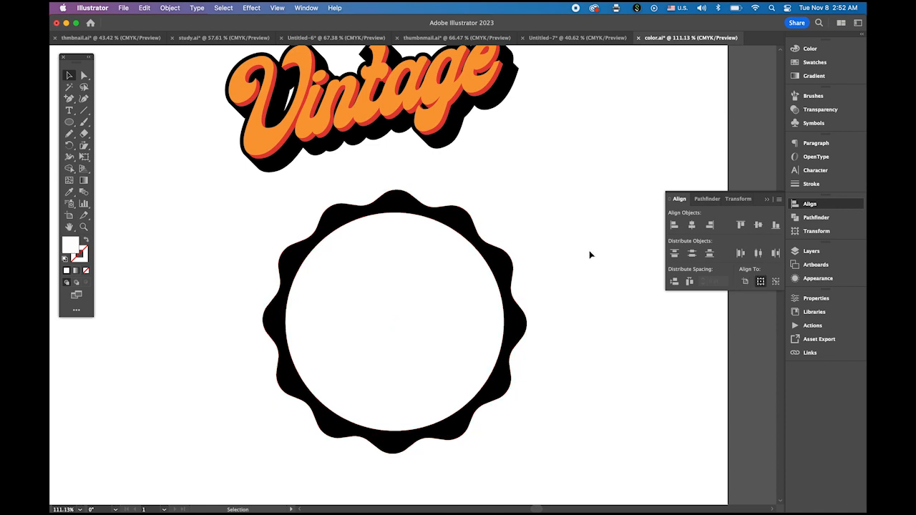
- Create a copy of the white circle scaled uniformly to 96%
{"action": "left_click", "coordinate": [388, 266]}
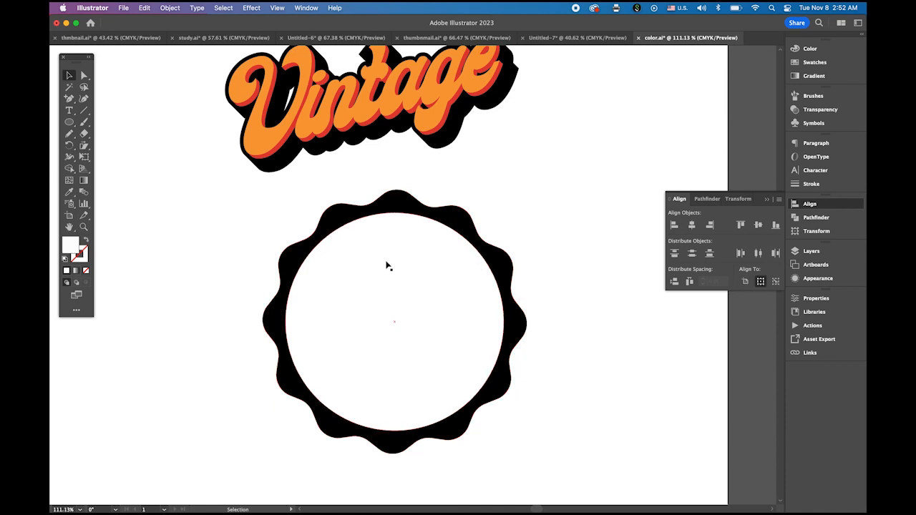
{"action": "left_click", "coordinate": [434, 256]}
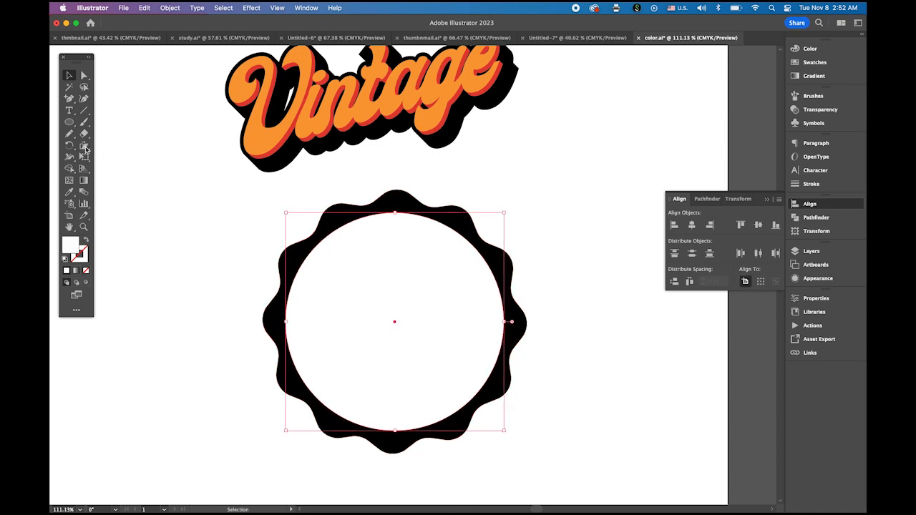
{"action": "left_click_drag", "start_coordinate": [85, 149], "coordinate": [133, 149]}
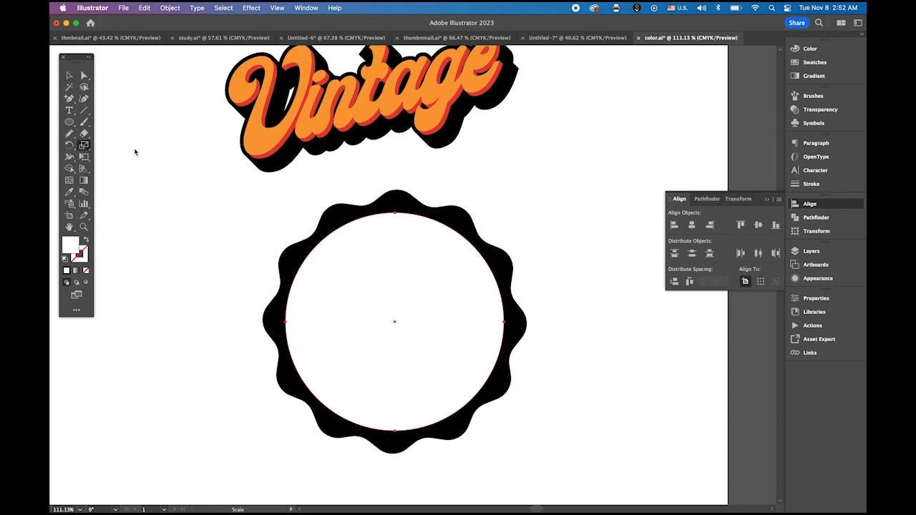
{"action": "double_click", "coordinate": [84, 147]}
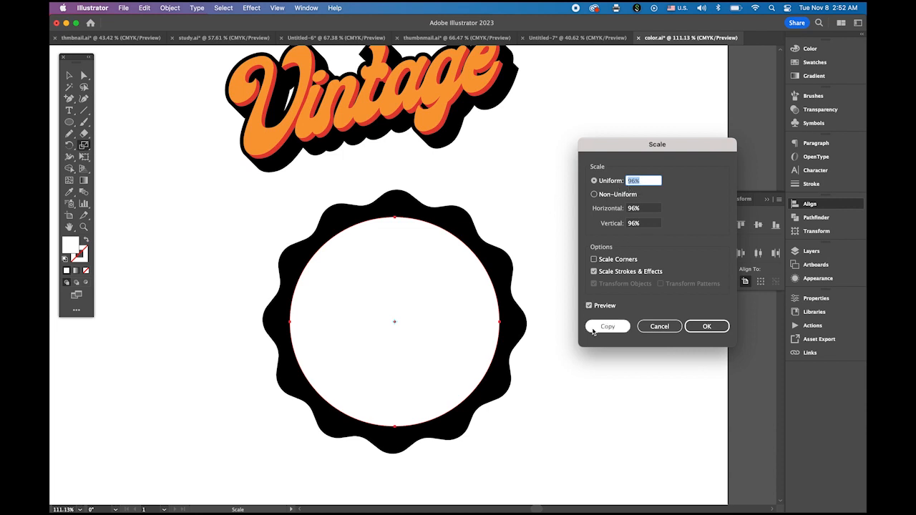
{"action": "left_click", "coordinate": [617, 328]}
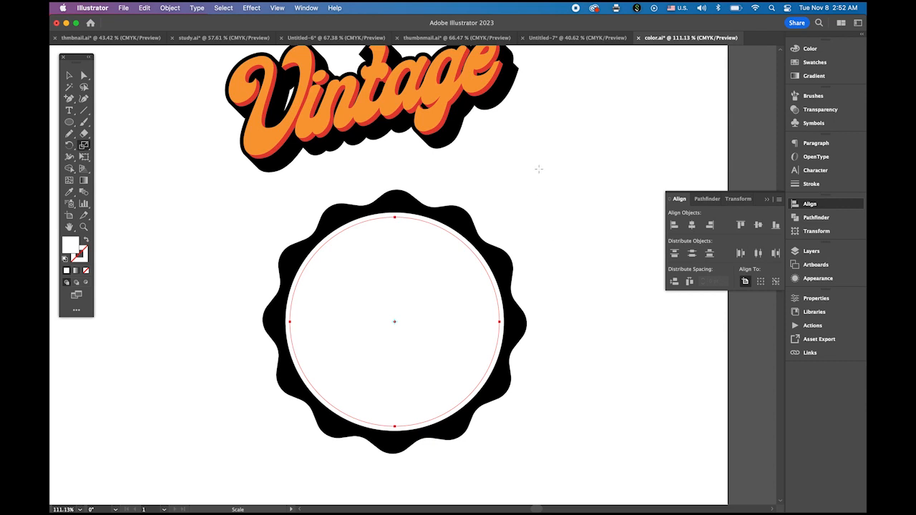
- Fill the smaller circle with the teal sampled from the palette circle above the lettering
{"action": "left_click", "coordinate": [69, 134]}
{"action": "key", "text": "space"}
{"action": "left_click_drag", "start_coordinate": [524, 170], "coordinate": [544, 364]}
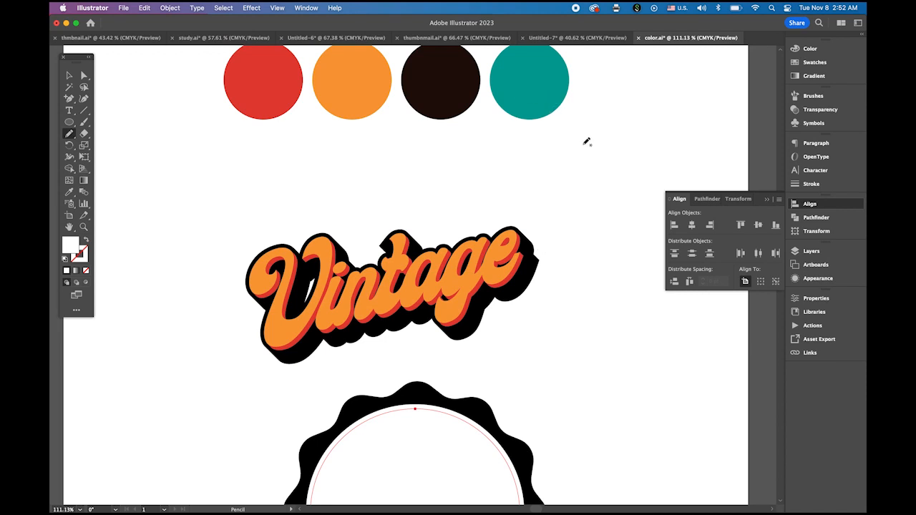
{"action": "left_click", "coordinate": [804, 251]}
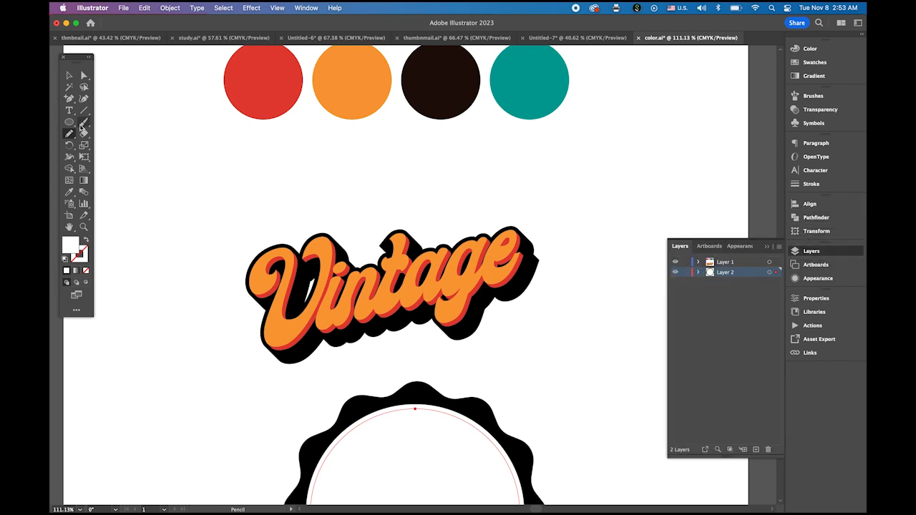
{"action": "left_click", "coordinate": [69, 192]}
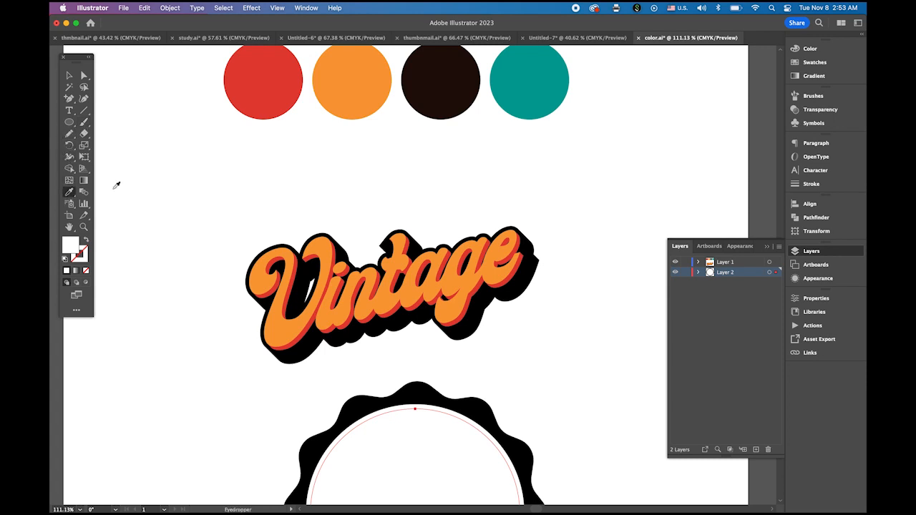
{"action": "left_click", "coordinate": [536, 90]}
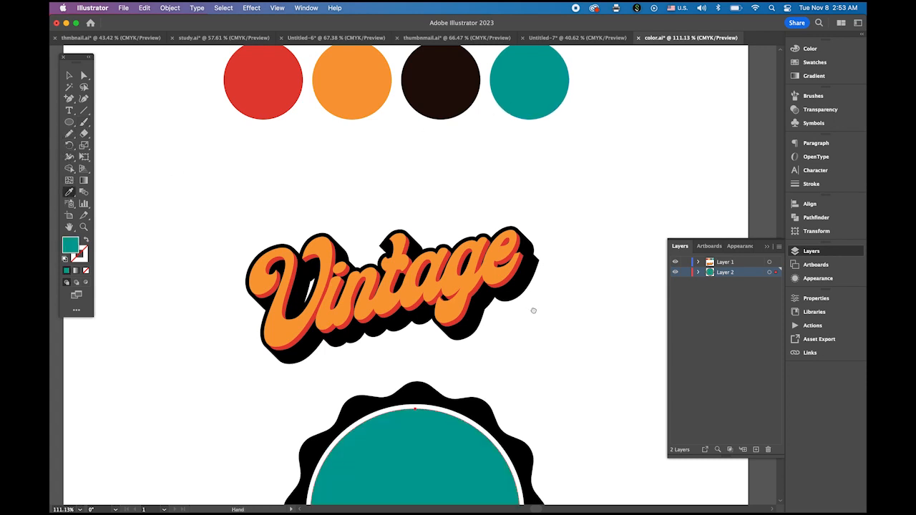
- Select the teal circle, the white circle and the wavy badge, group them, and deselect
{"action": "scroll", "coordinate": [248, 209], "scroll_direction": "down", "scroll_amount": 5}
{"action": "left_click", "coordinate": [68, 75]}
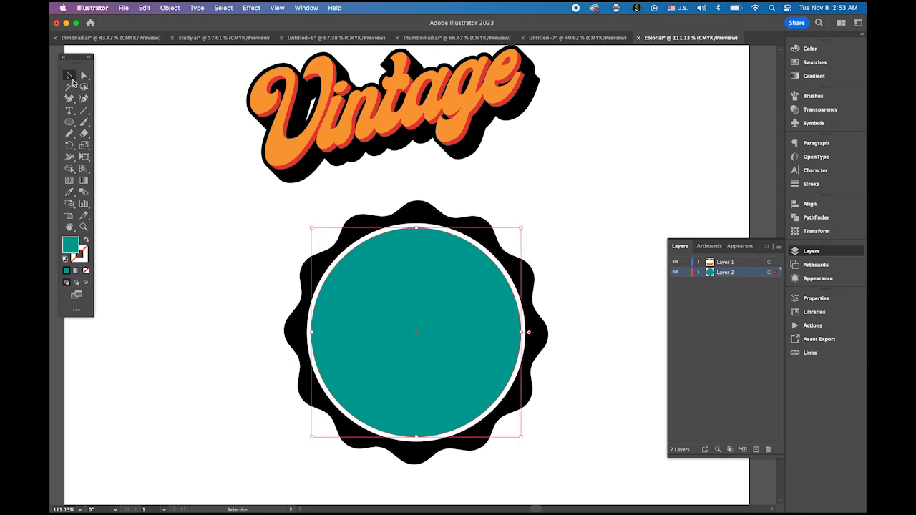
{"action": "left_click", "coordinate": [501, 415], "text": "shift"}
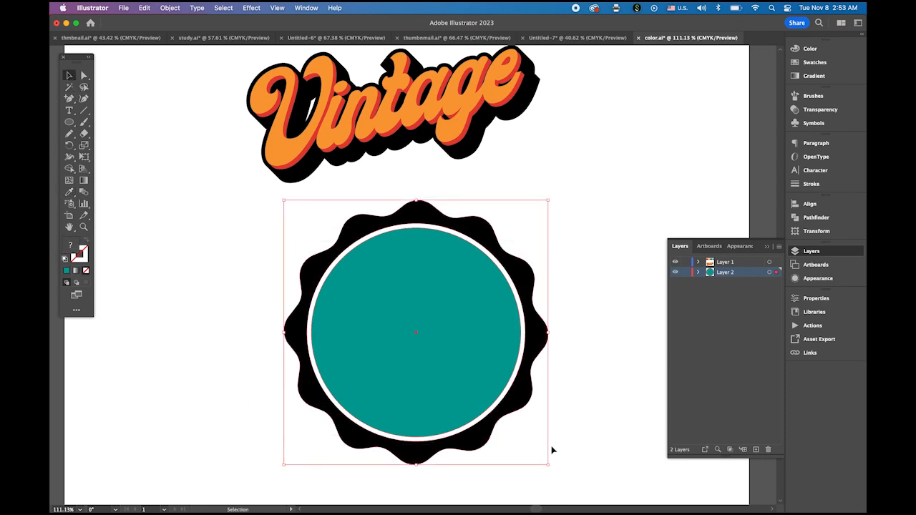
{"action": "key", "text": "super+g"}
{"action": "left_click", "coordinate": [579, 344]}
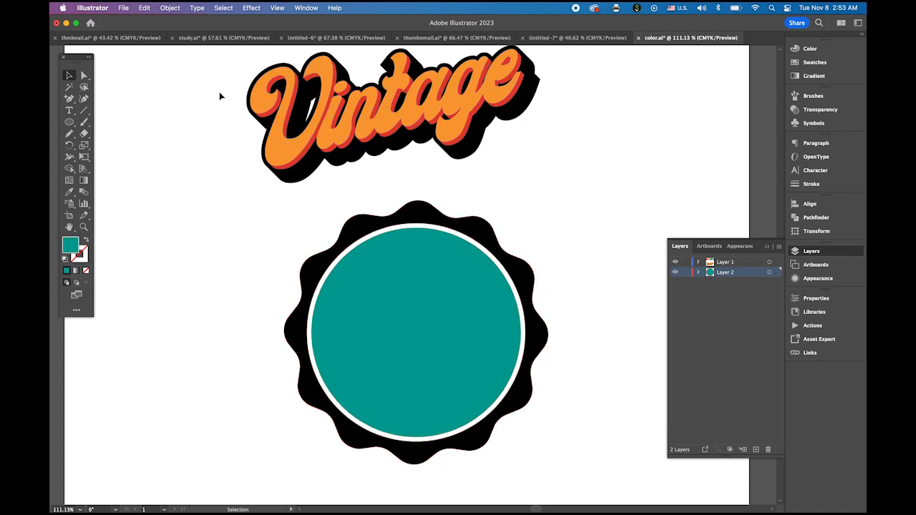
- Move the "Vintage" lettering to Layer 2 and position it across the middle of the teal badge
{"action": "left_click_drag", "start_coordinate": [218, 91], "coordinate": [443, 161]}
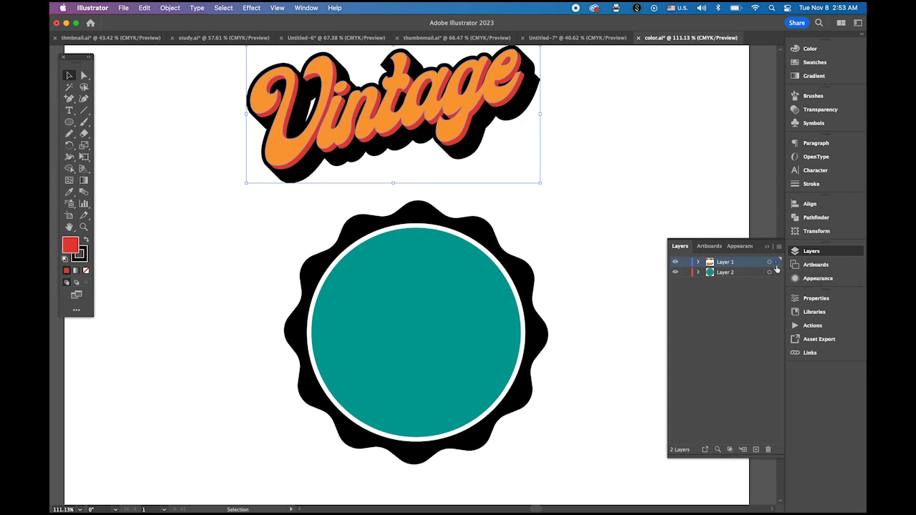
{"action": "left_click_drag", "start_coordinate": [776, 273], "coordinate": [776, 272]}
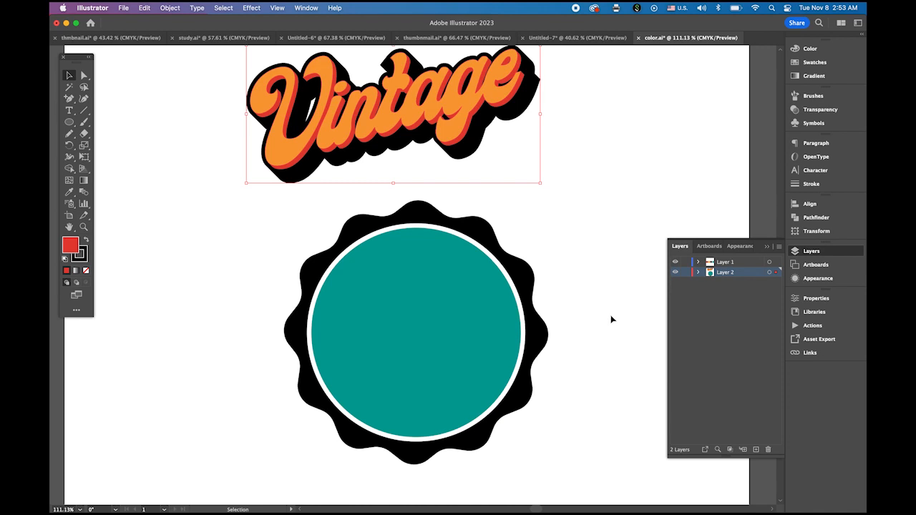
{"action": "left_click_drag", "start_coordinate": [319, 115], "coordinate": [342, 331]}
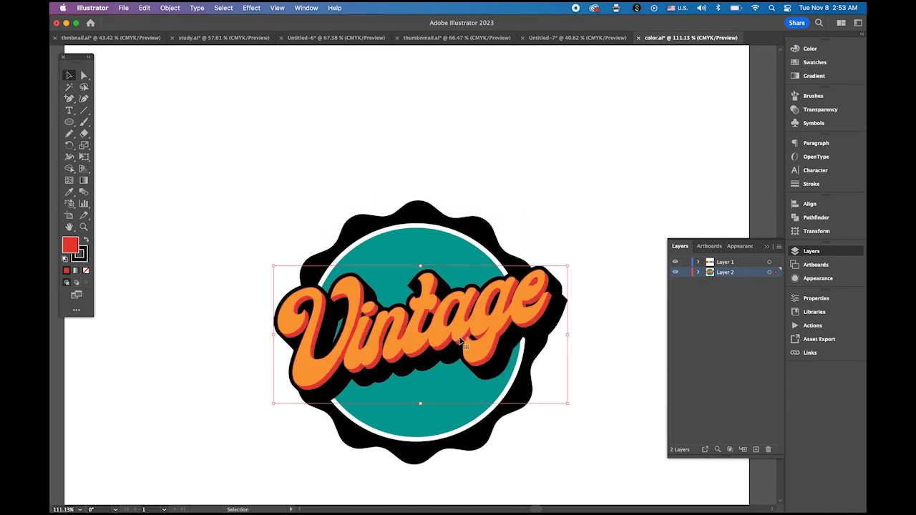
{"action": "left_click_drag", "start_coordinate": [446, 371], "coordinate": [440, 299]}
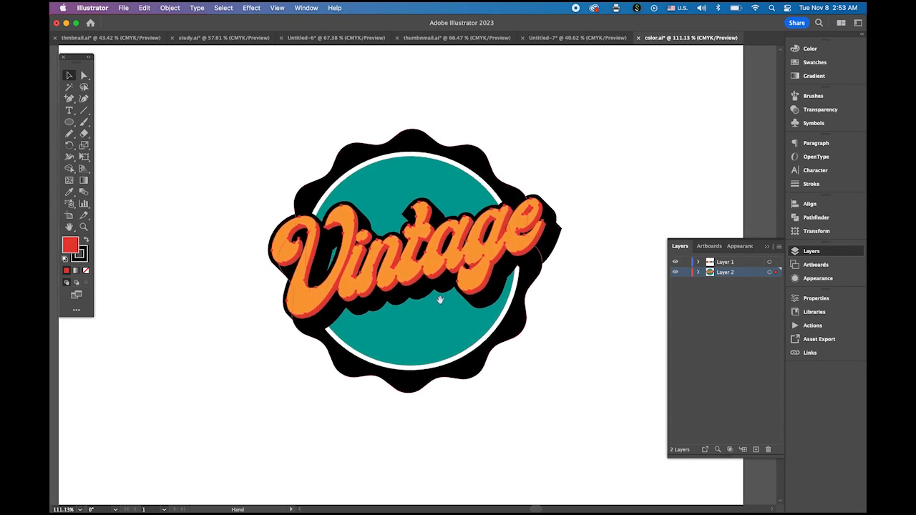
{"action": "left_click", "coordinate": [205, 238]}
{"action": "left_click_drag", "start_coordinate": [343, 283], "coordinate": [338, 281]}
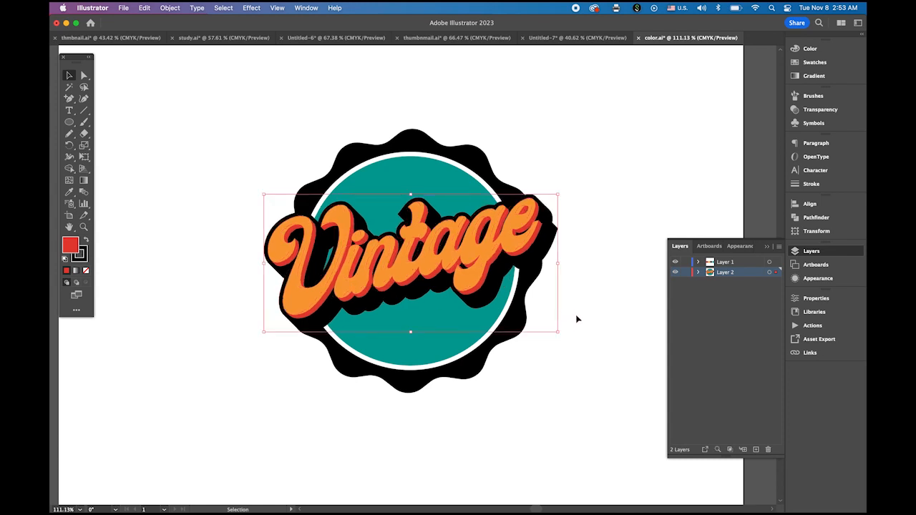
- Select the "Vintage" lettering together with the badge, copy them, and paste the copy in front
{"action": "left_click", "coordinate": [595, 349]}
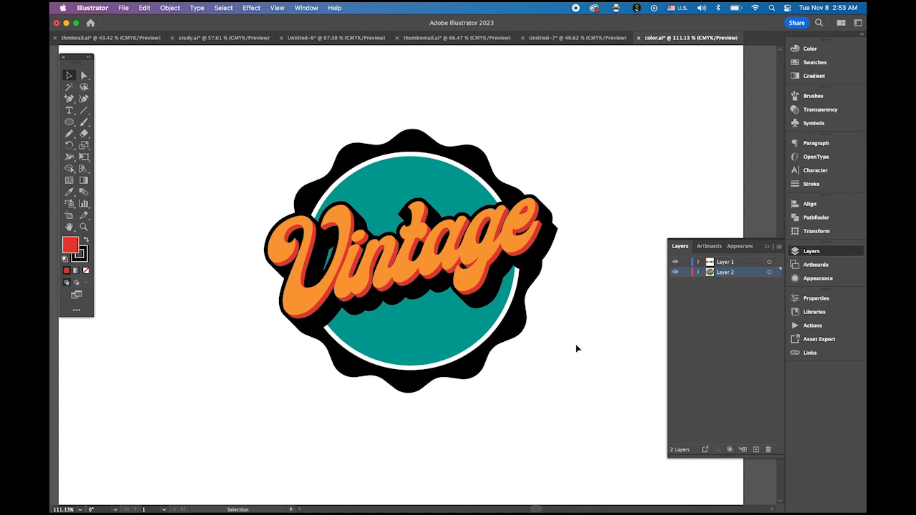
{"action": "left_click_drag", "start_coordinate": [219, 118], "coordinate": [577, 403]}
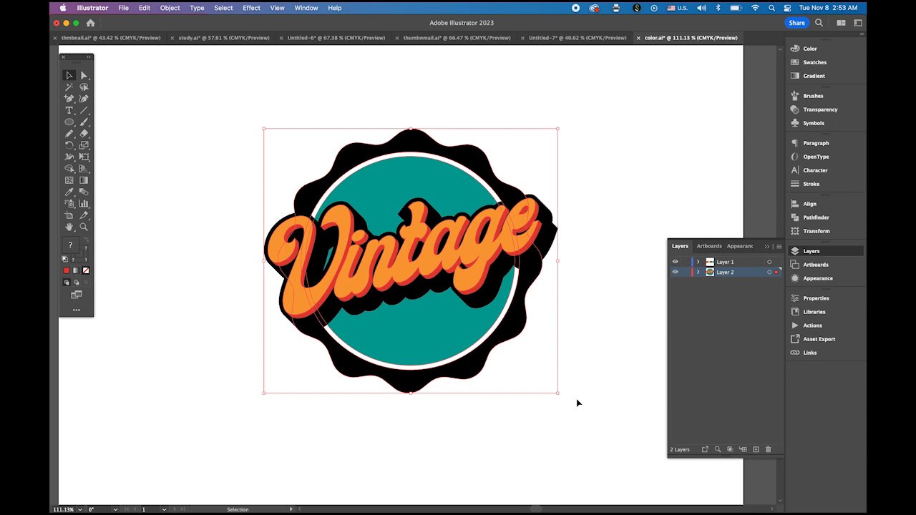
{"action": "left_click", "coordinate": [142, 7]}
{"action": "left_click", "coordinate": [171, 62]}
{"action": "left_click", "coordinate": [144, 8]}
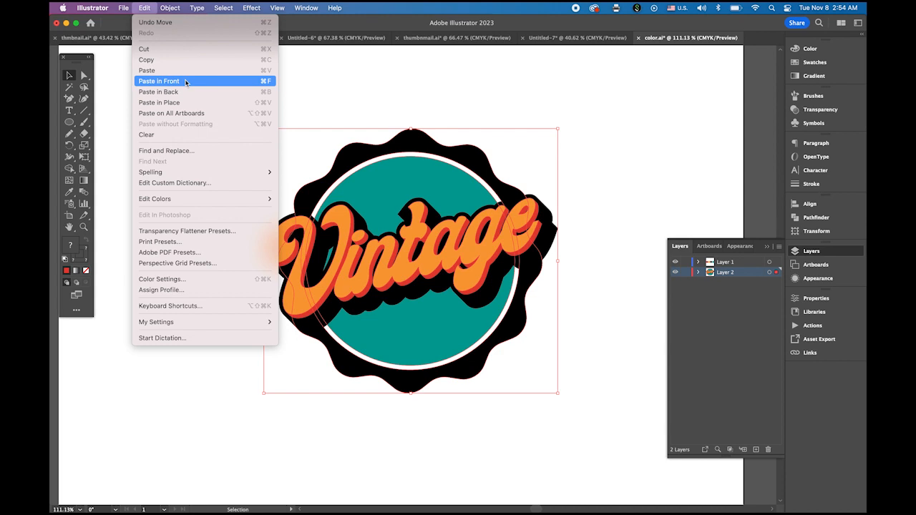
{"action": "left_click", "coordinate": [158, 81]}
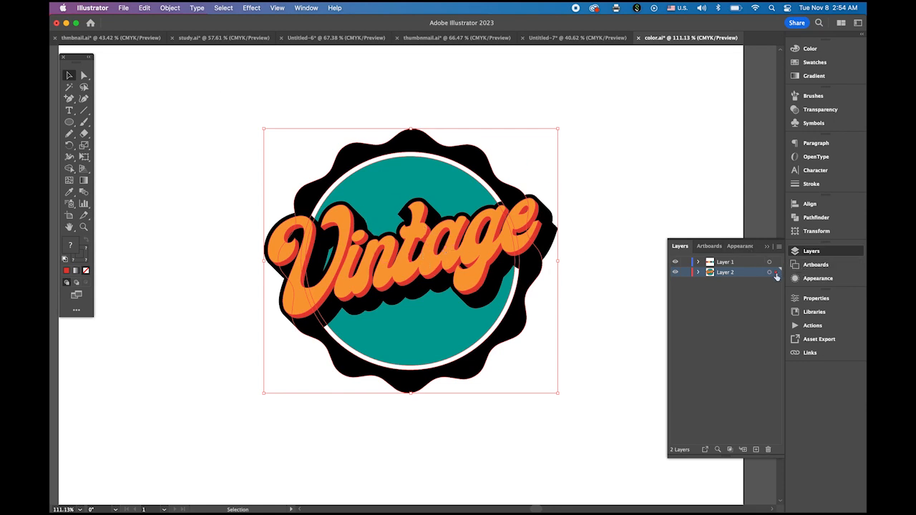
- Move the pasted copy of the artwork to Layer 1 and lock Layer 2, checking each layer's visibility
{"action": "left_click_drag", "start_coordinate": [777, 271], "coordinate": [777, 262]}
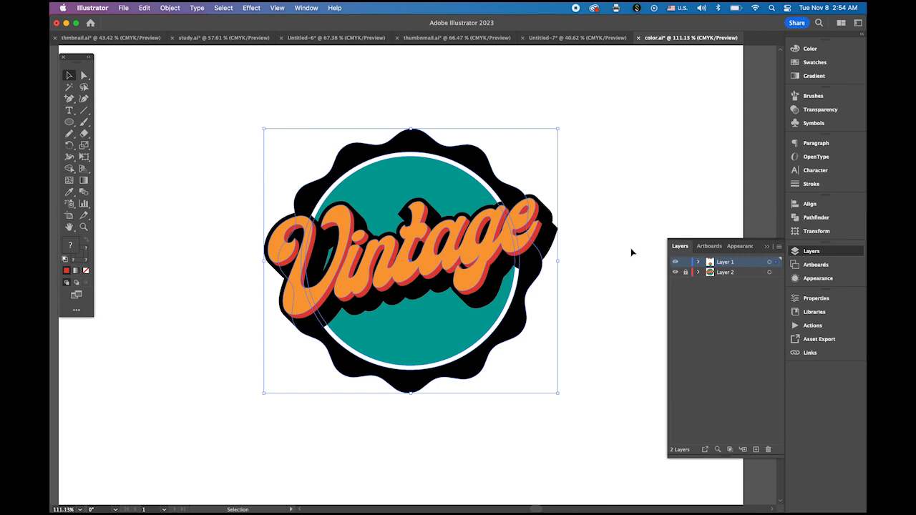
{"action": "left_click", "coordinate": [675, 263]}
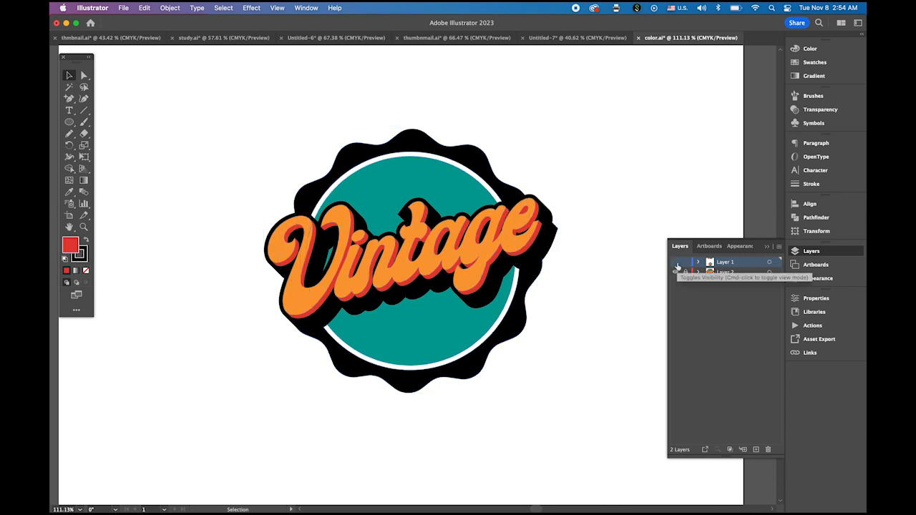
{"action": "left_click", "coordinate": [674, 273]}
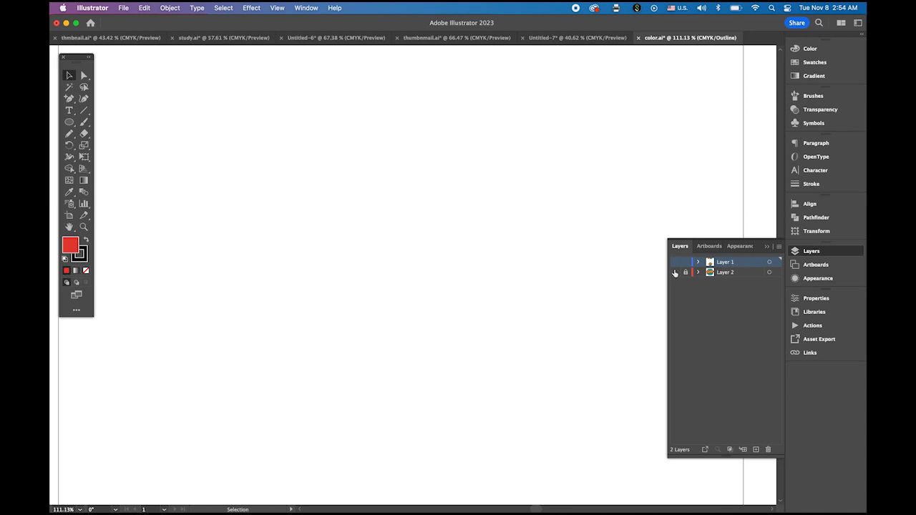
{"action": "left_click", "coordinate": [675, 263]}
{"action": "key", "text": "super+y"}
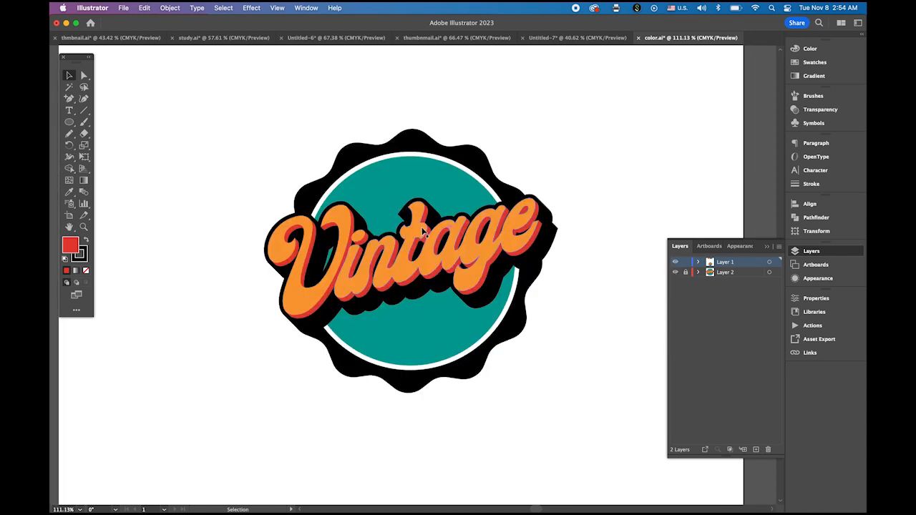
- Expand the appearance of the lettering copy on Layer 1, and expand its strokes with the Fill option off
{"action": "left_click", "coordinate": [303, 278]}
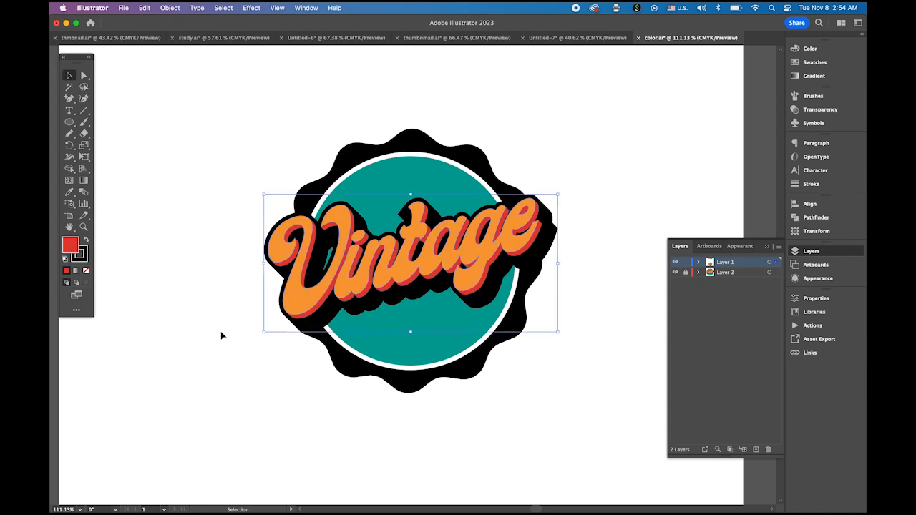
{"action": "left_click", "coordinate": [169, 7]}
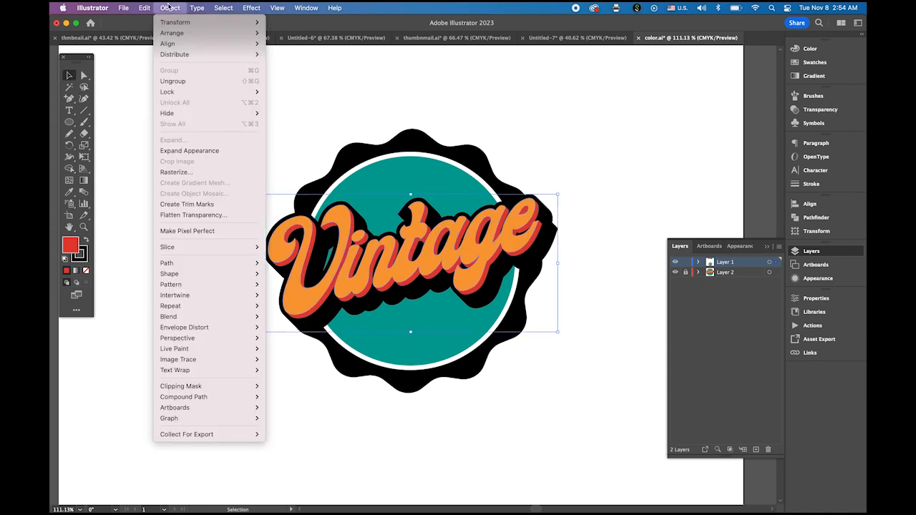
{"action": "left_click", "coordinate": [183, 152]}
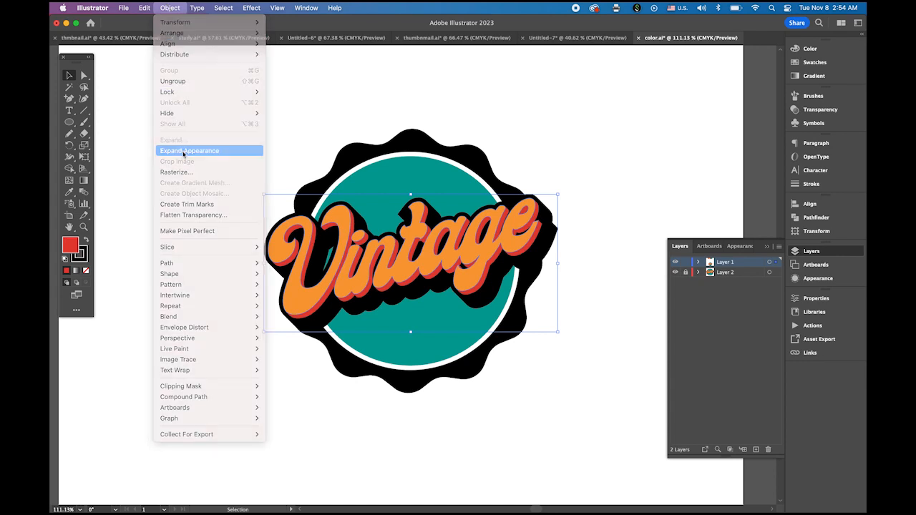
{"action": "left_click", "coordinate": [170, 8]}
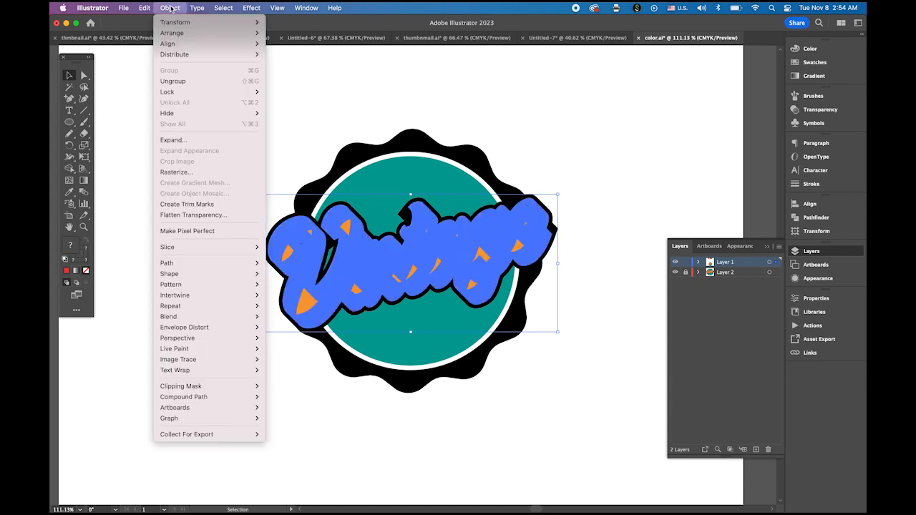
{"action": "left_click", "coordinate": [176, 140]}
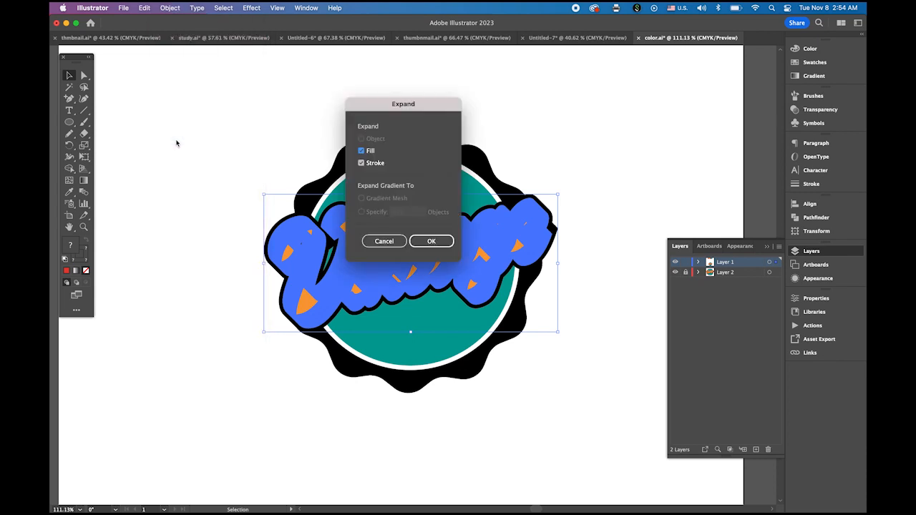
{"action": "left_click", "coordinate": [362, 151]}
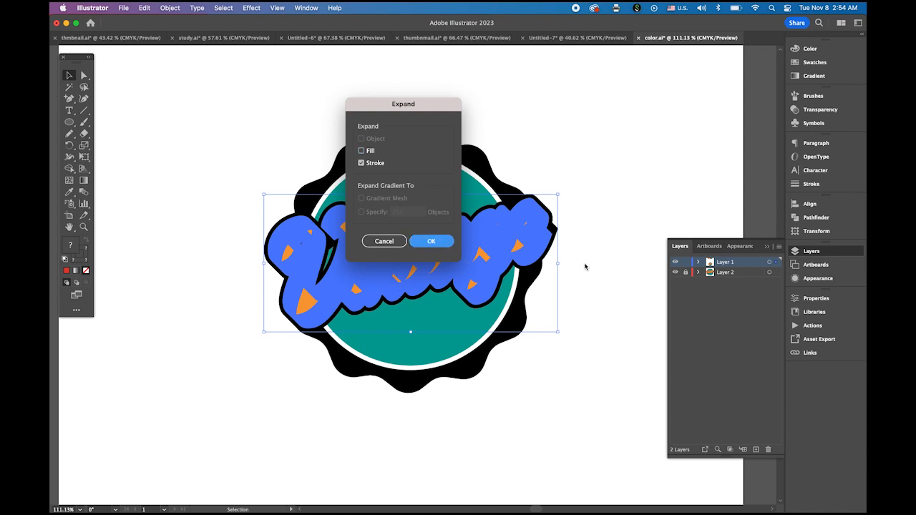
{"action": "key", "text": "Return"}
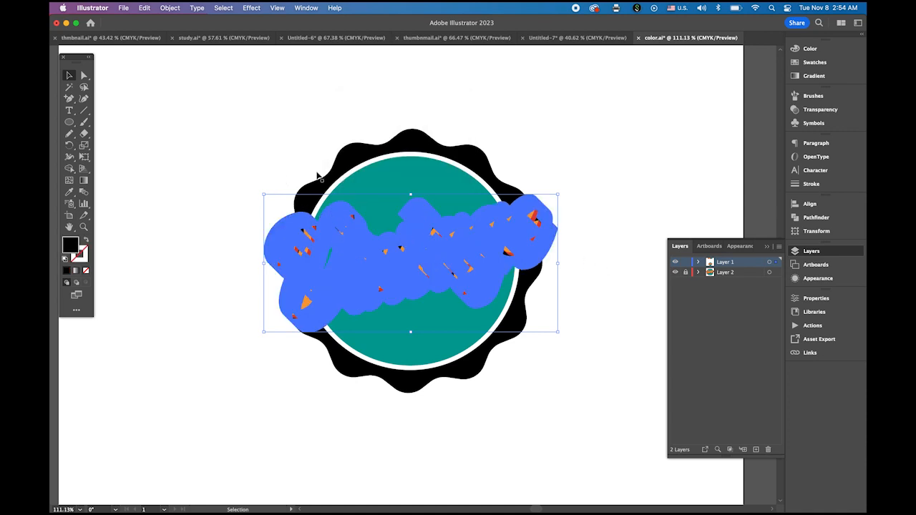
- Unite the lettering and badge copies on Layer 1 into a single silhouette, and hide Layer 1
{"action": "left_click_drag", "start_coordinate": [272, 129], "coordinate": [579, 422]}
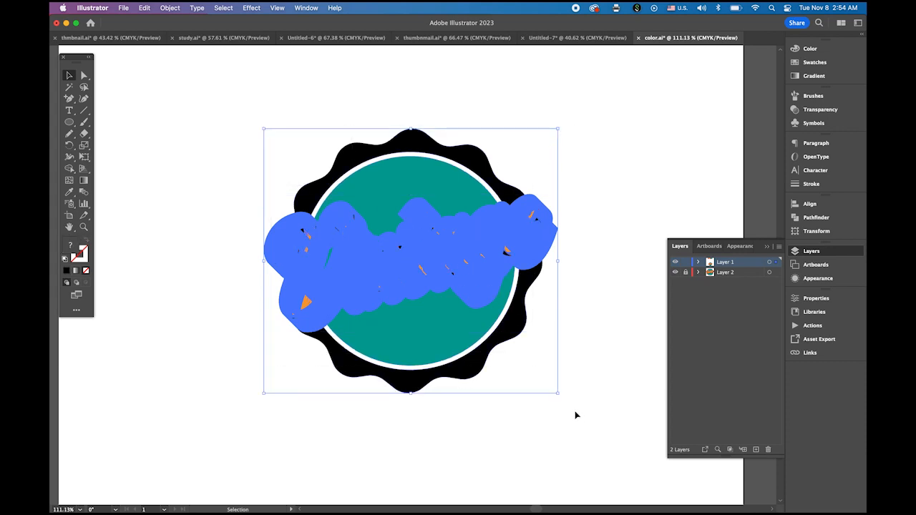
{"action": "left_click", "coordinate": [817, 218]}
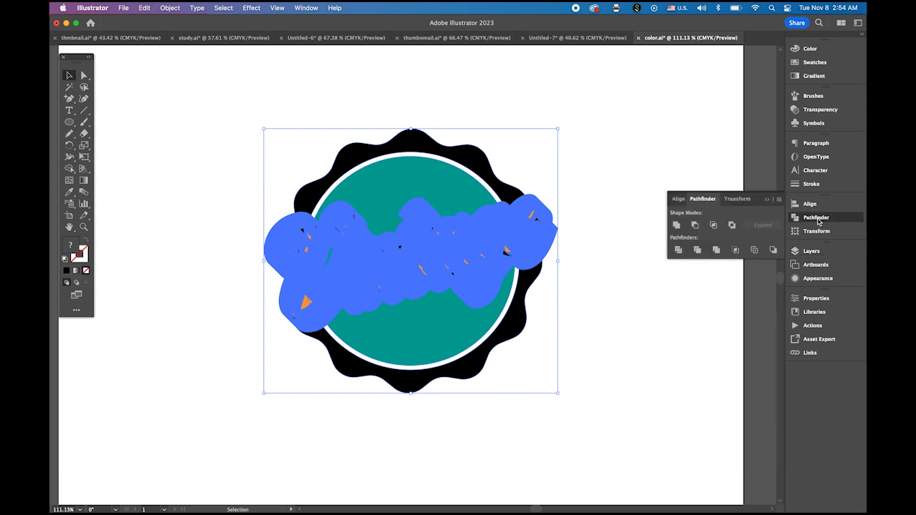
{"action": "left_click", "coordinate": [676, 225]}
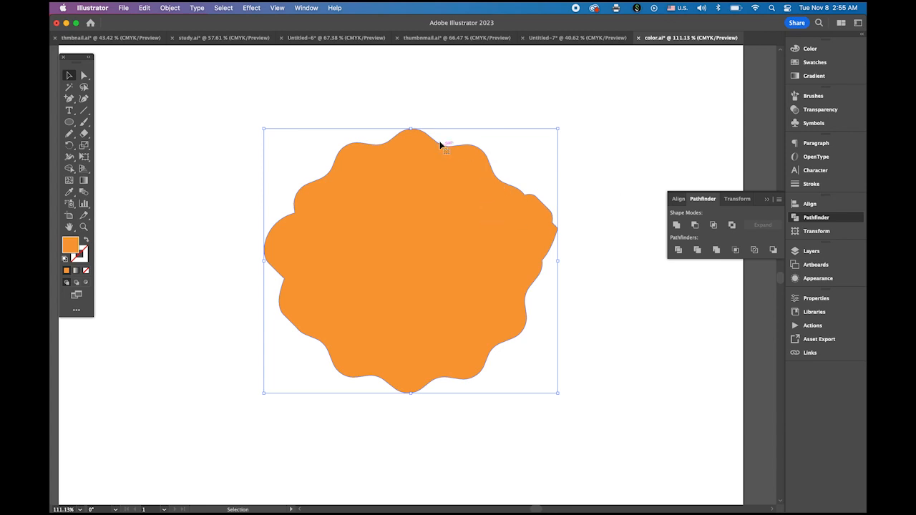
{"action": "left_click", "coordinate": [801, 251]}
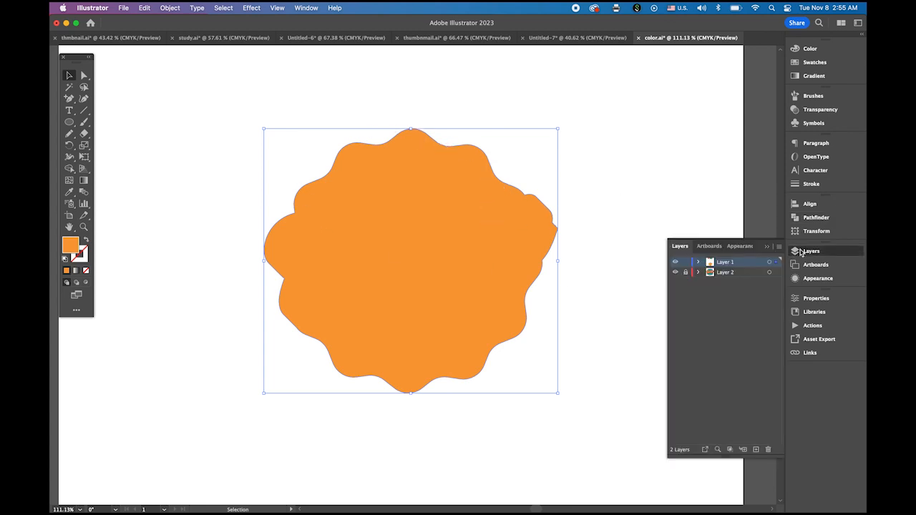
{"action": "left_click", "coordinate": [676, 263]}
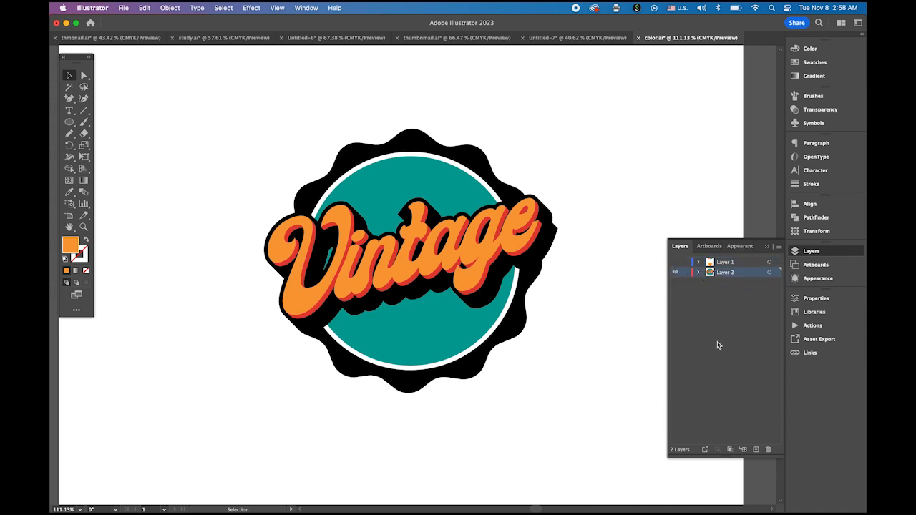
- Place texture_metal.jpg as a linked image on Layer 2, about 355 by 237 pt, covering the whole badge
{"action": "left_click", "coordinate": [129, 8]}
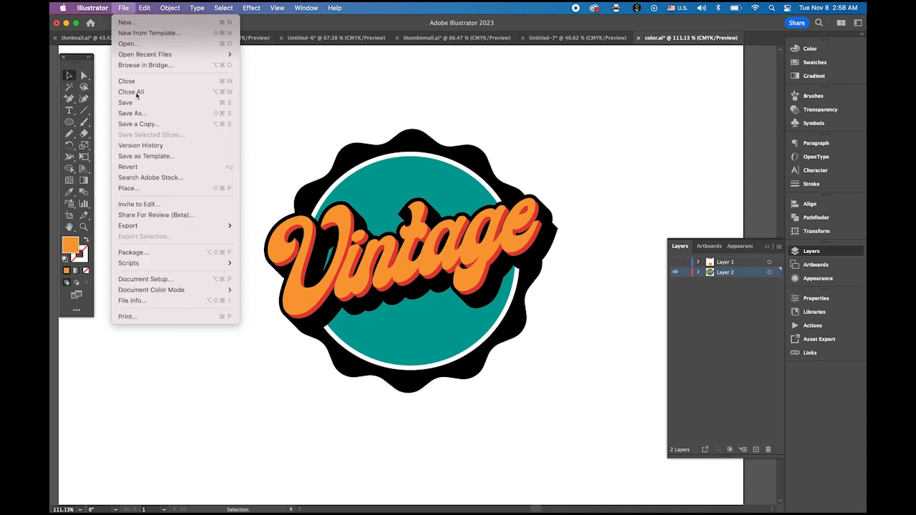
{"action": "left_click", "coordinate": [151, 189]}
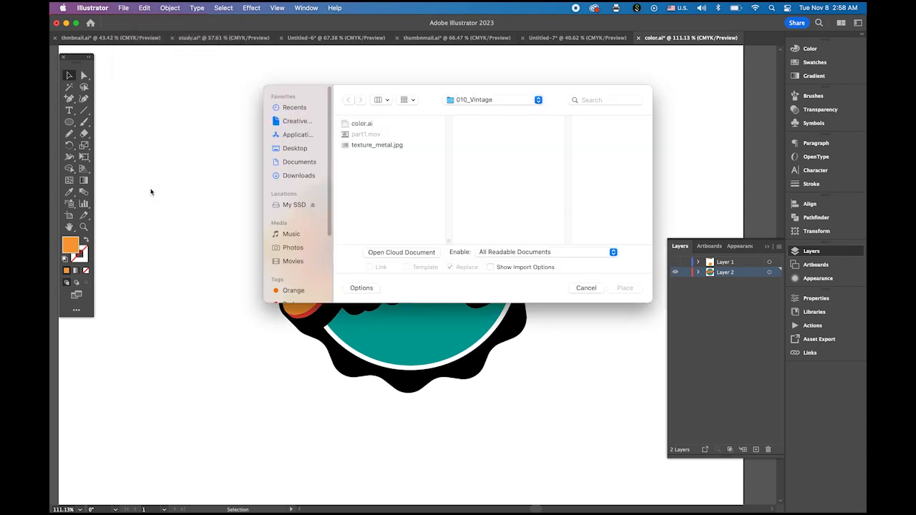
{"action": "left_click", "coordinate": [382, 148]}
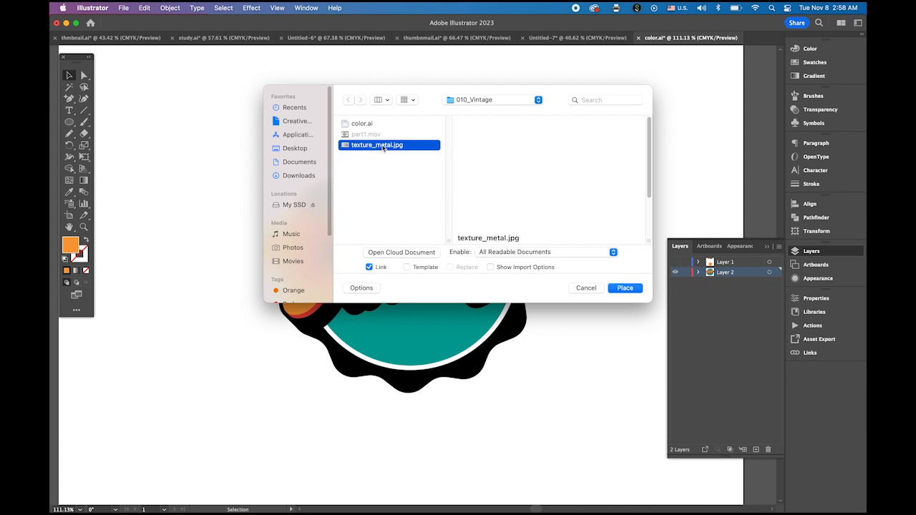
{"action": "left_click", "coordinate": [625, 287]}
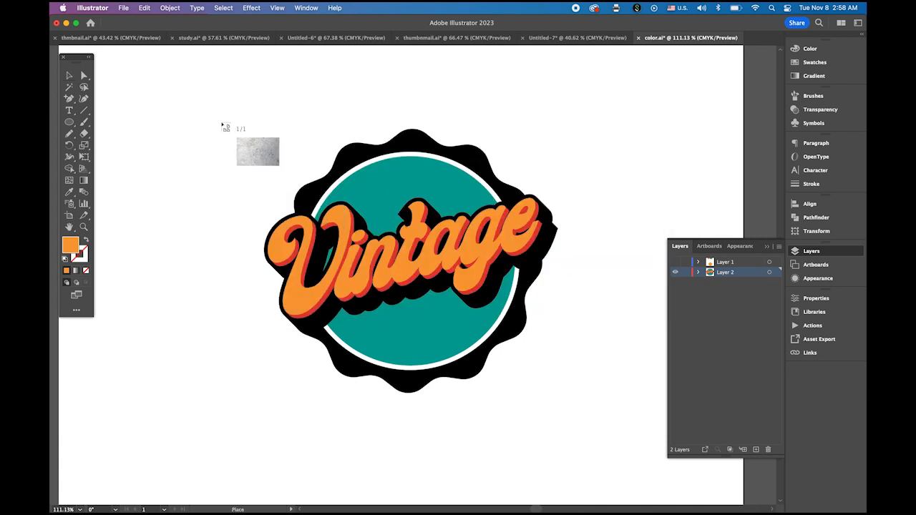
{"action": "left_click_drag", "start_coordinate": [256, 146], "coordinate": [629, 387]}
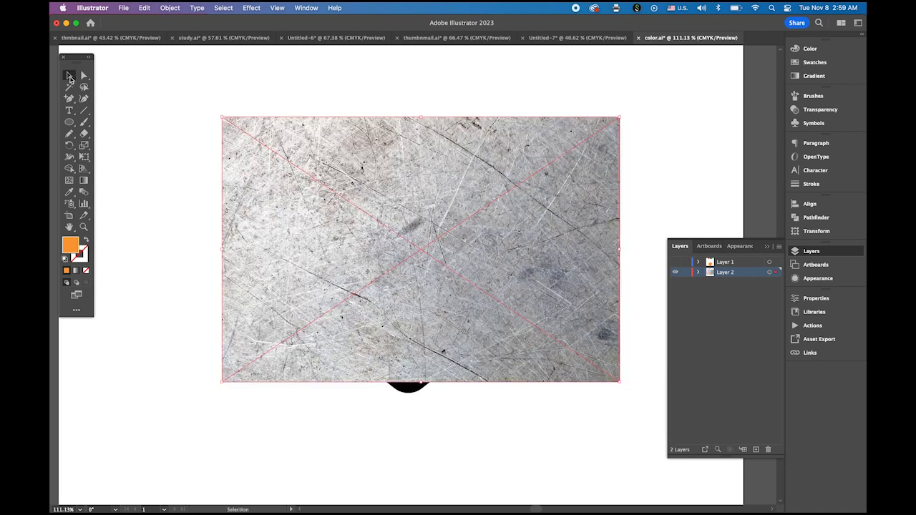
{"action": "left_click_drag", "start_coordinate": [538, 327], "coordinate": [538, 334]}
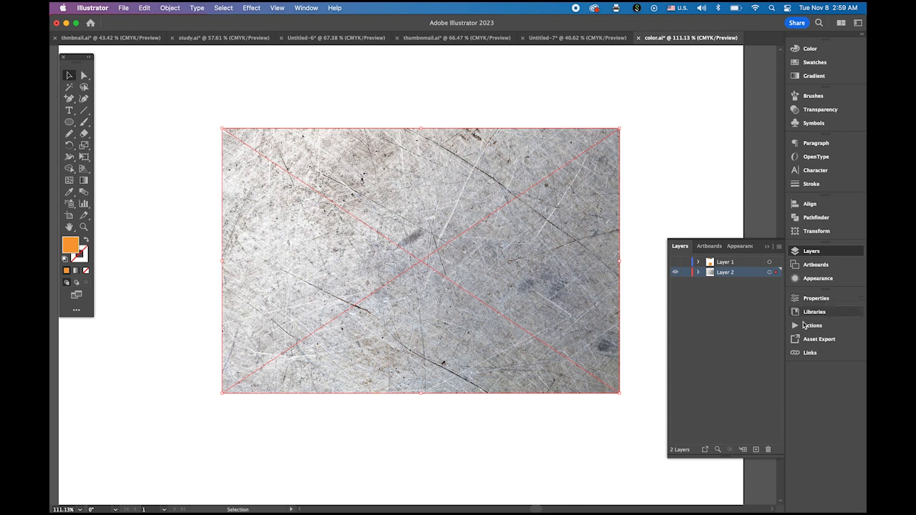
- Trace the metal texture image with the Black and White Logo preset
{"action": "left_click", "coordinate": [817, 300]}
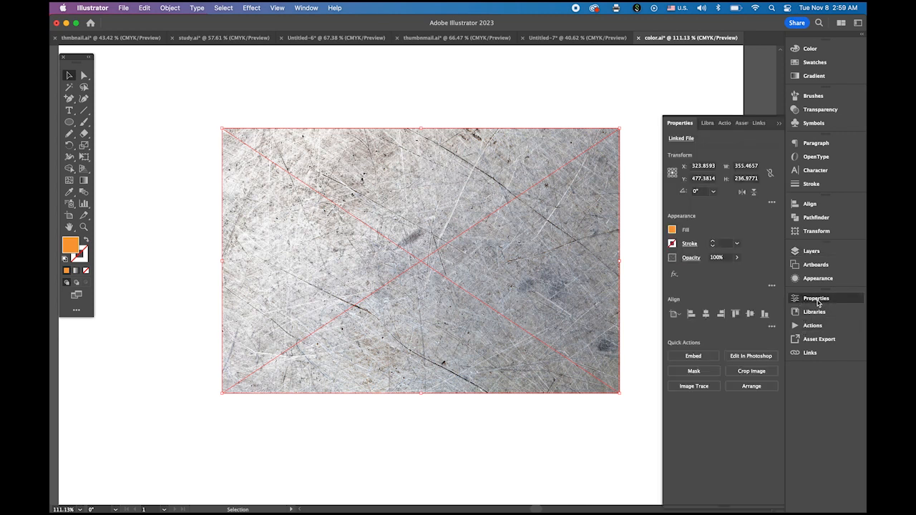
{"action": "left_click", "coordinate": [305, 8]}
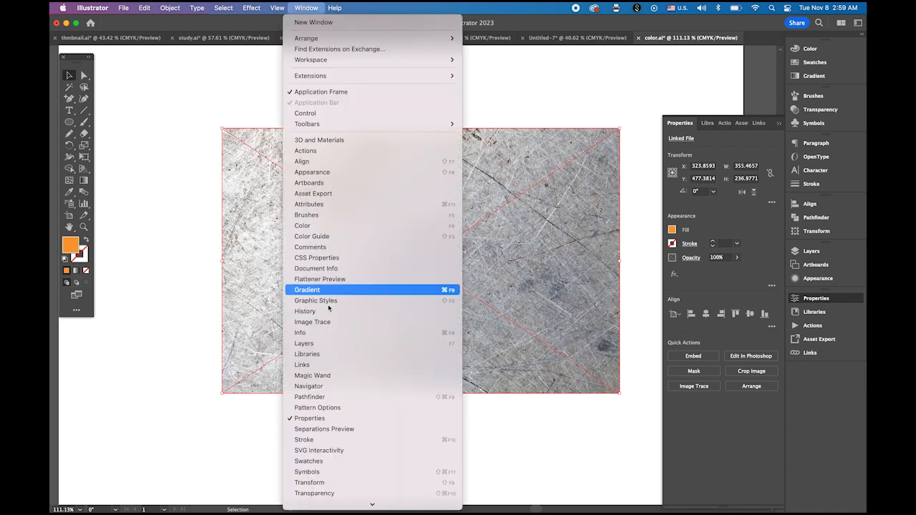
{"action": "left_click", "coordinate": [713, 422]}
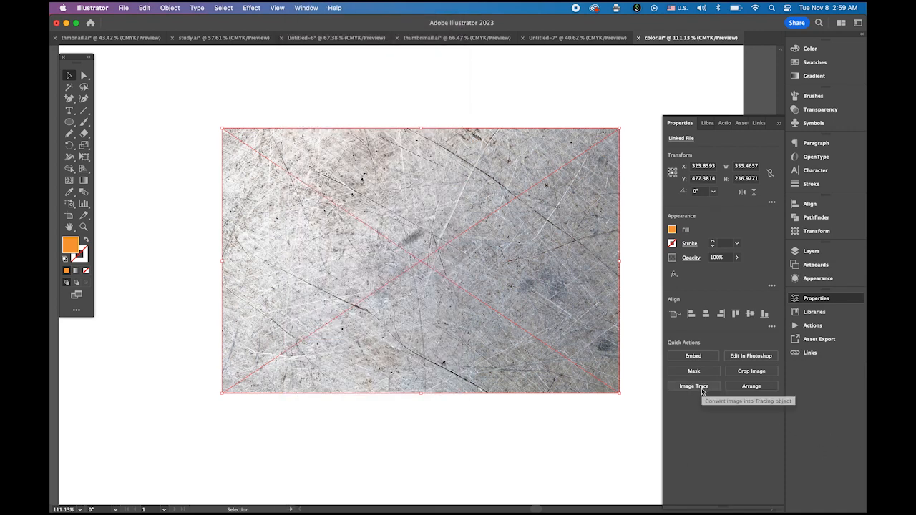
{"action": "left_click", "coordinate": [701, 390]}
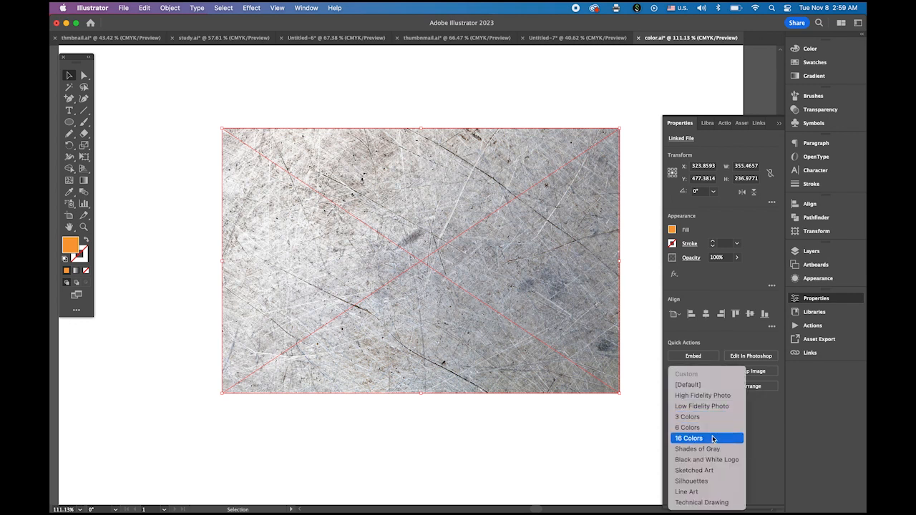
{"action": "left_click", "coordinate": [728, 461]}
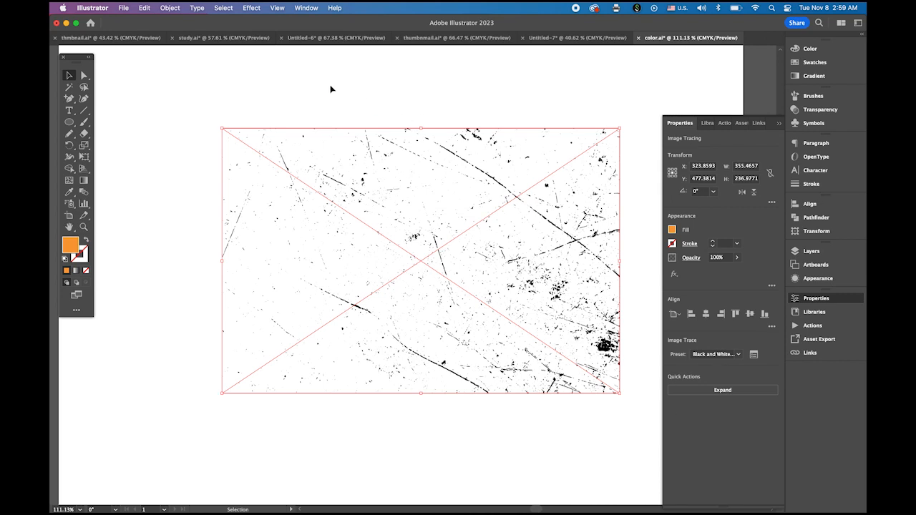
- Expand the traced texture with Object and Fill enabled, and deselect it
{"action": "left_click", "coordinate": [175, 12]}
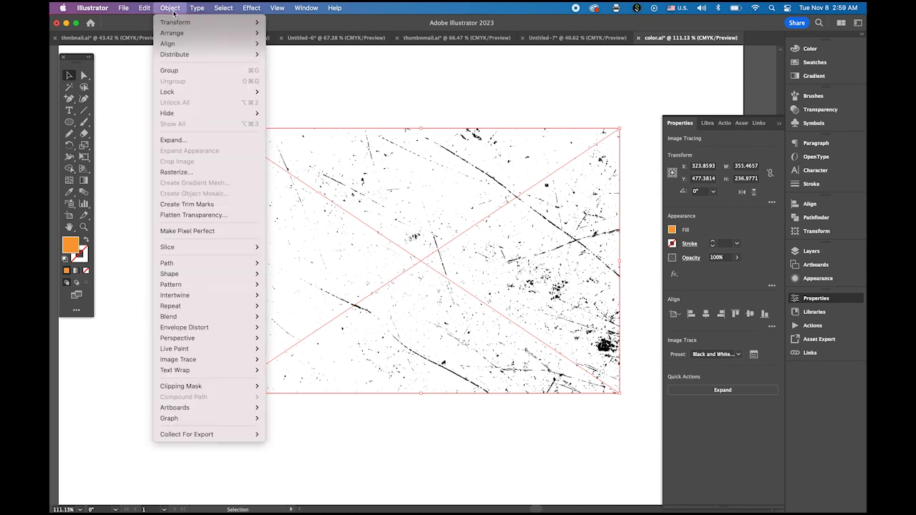
{"action": "left_click", "coordinate": [183, 139]}
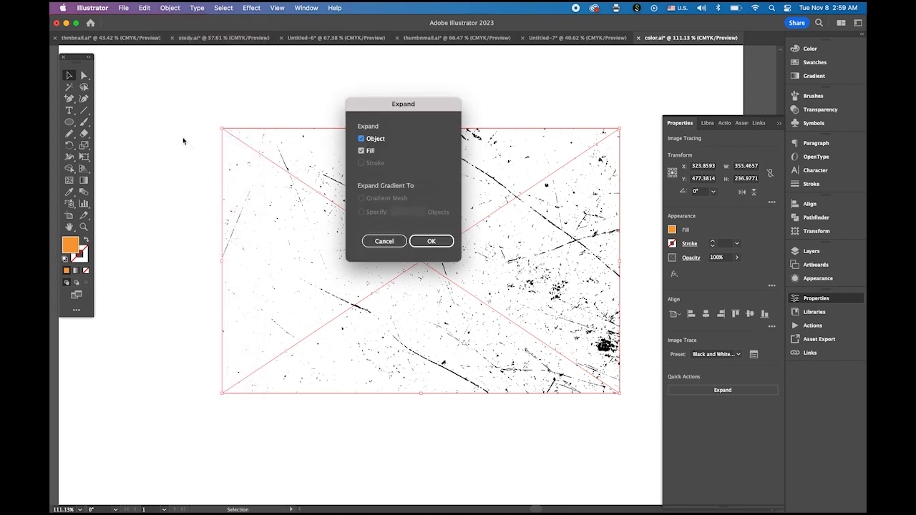
{"action": "left_click", "coordinate": [433, 242]}
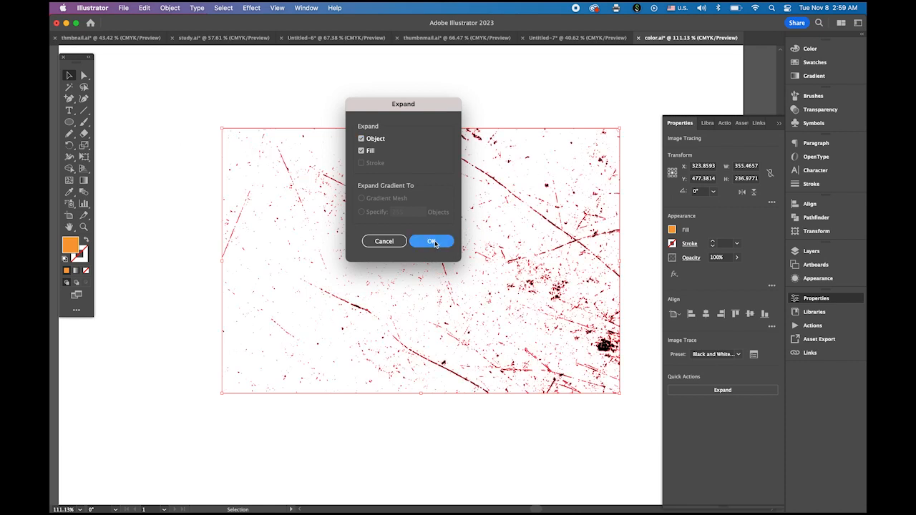
{"action": "left_click", "coordinate": [183, 74]}
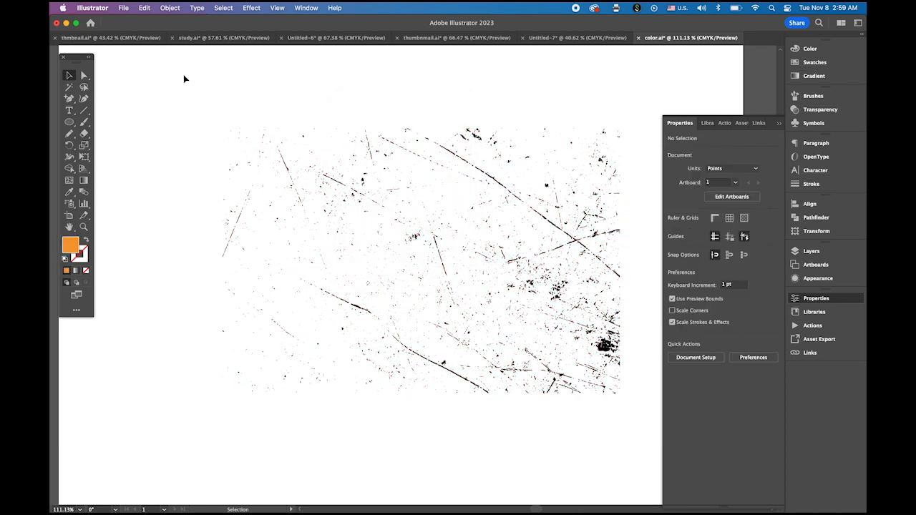
- Delete the white background shape from the expanded metal texture, keeping only the black scratches and specks over the badge
{"action": "left_click", "coordinate": [83, 76]}
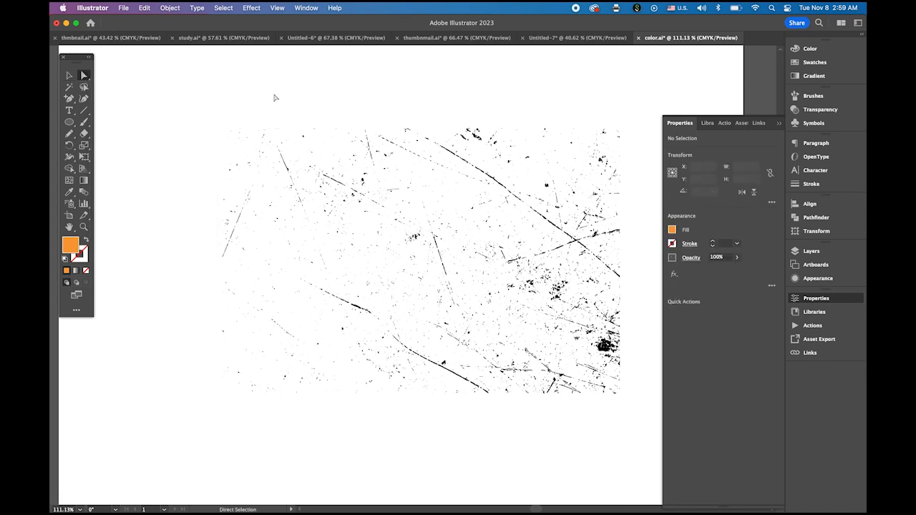
{"action": "left_click", "coordinate": [321, 142]}
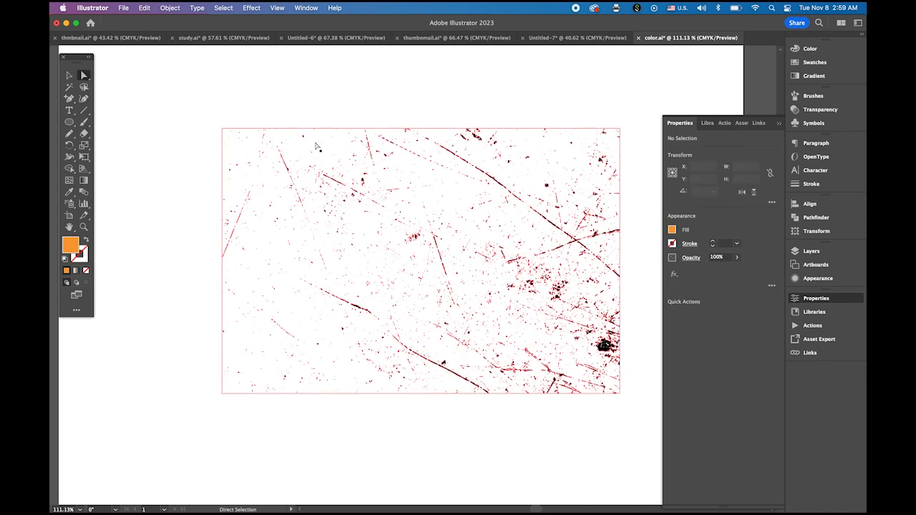
{"action": "left_click", "coordinate": [317, 146]}
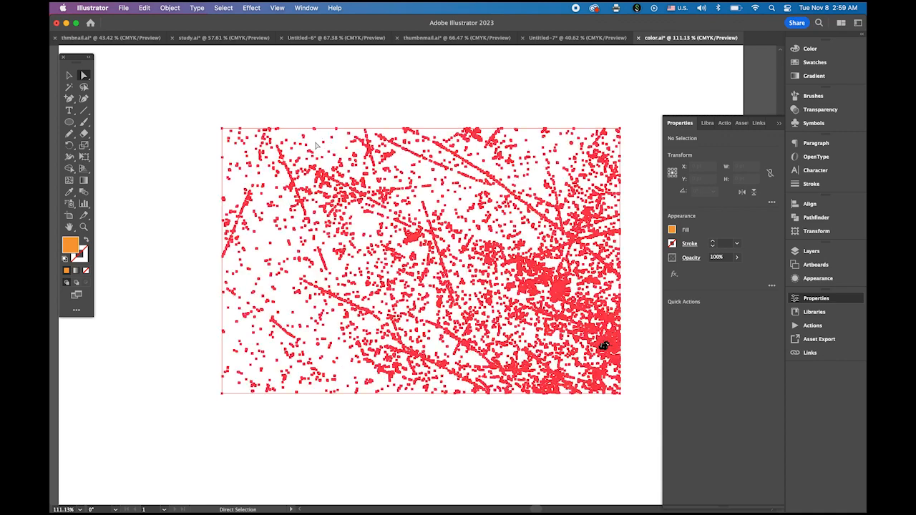
{"action": "left_click", "coordinate": [133, 79]}
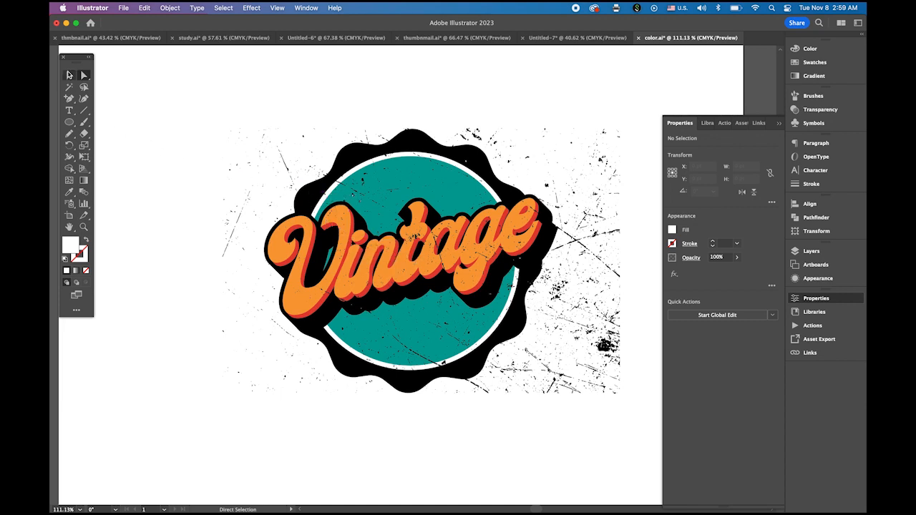
- Narrow the scratch texture group from both sides to roughly the badge's width, keeping its height, and deselect it
{"action": "left_click", "coordinate": [69, 77]}
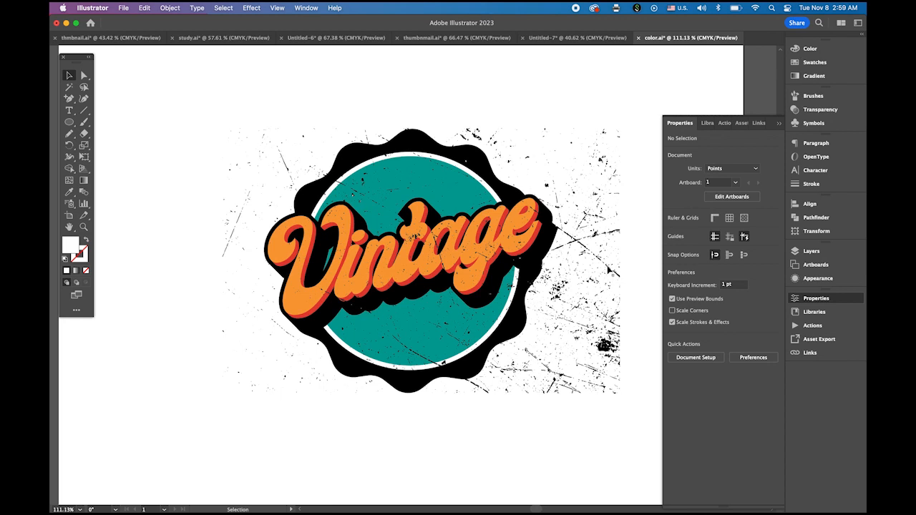
{"action": "left_click", "coordinate": [608, 270]}
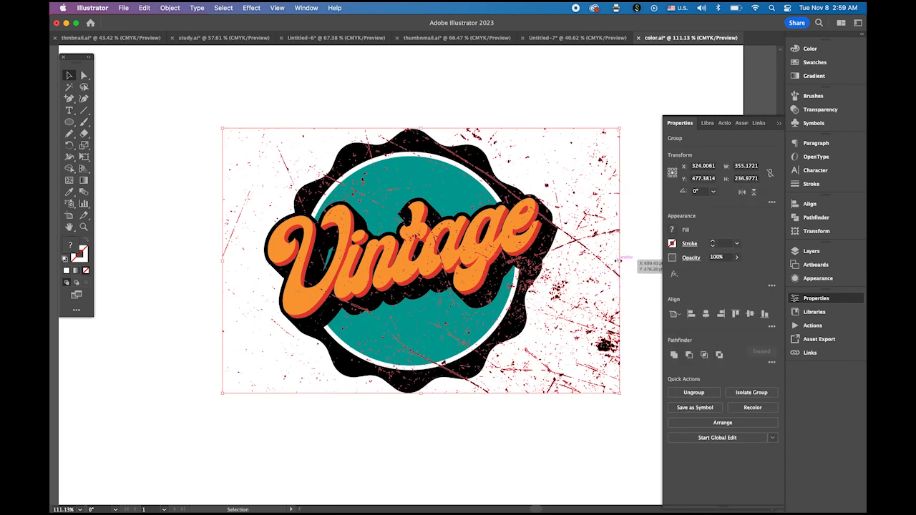
{"action": "left_click_drag", "start_coordinate": [620, 261], "coordinate": [560, 271]}
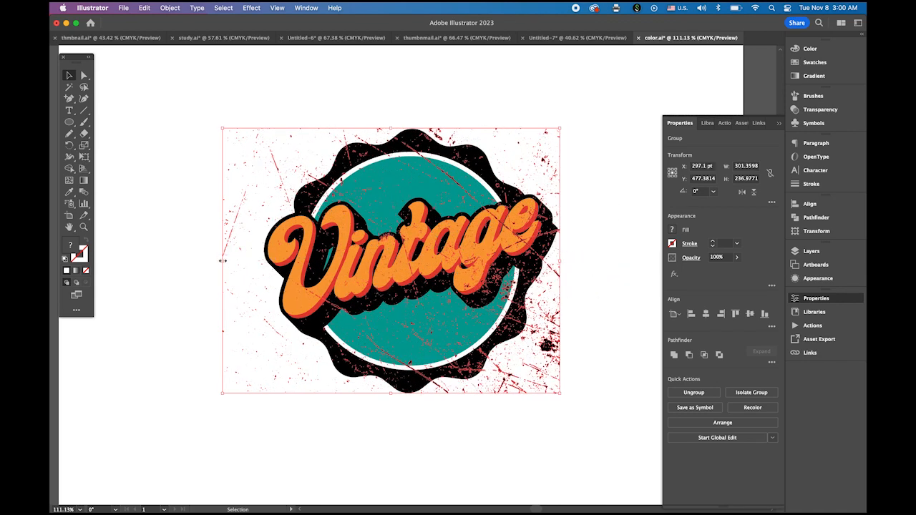
{"action": "left_click_drag", "start_coordinate": [224, 261], "coordinate": [196, 288]}
{"action": "left_click", "coordinate": [114, 272]}
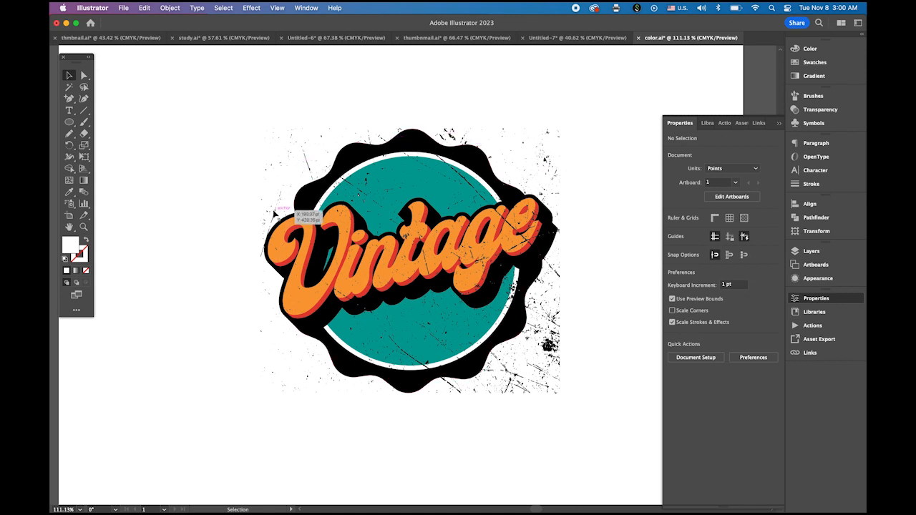
- Show Layer 1 and make a clipping mask from its orange silhouette over the badge artwork and texture, and deselect everything
{"action": "left_click", "coordinate": [811, 254]}
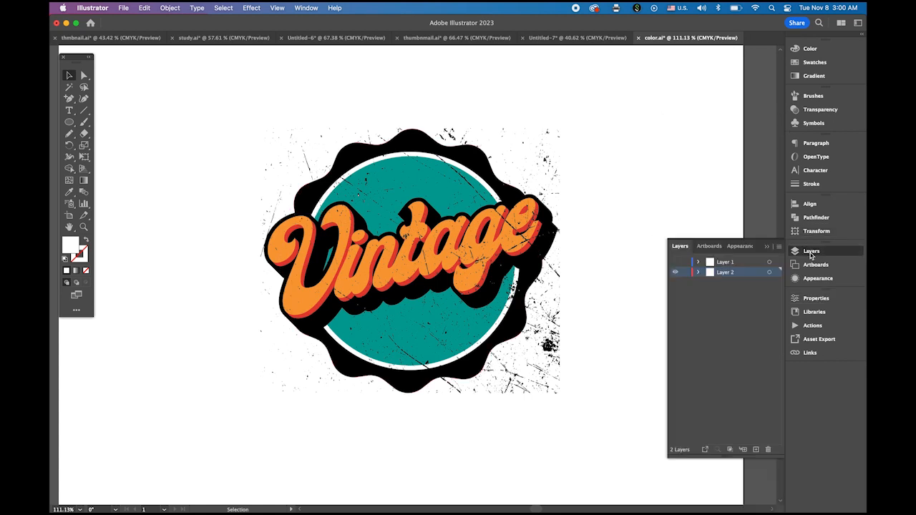
{"action": "left_click", "coordinate": [675, 263]}
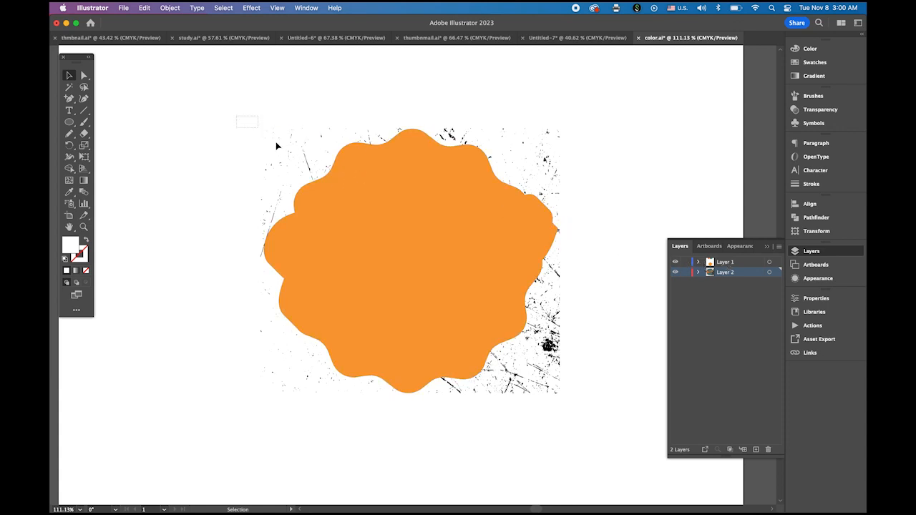
{"action": "left_click_drag", "start_coordinate": [237, 115], "coordinate": [602, 405]}
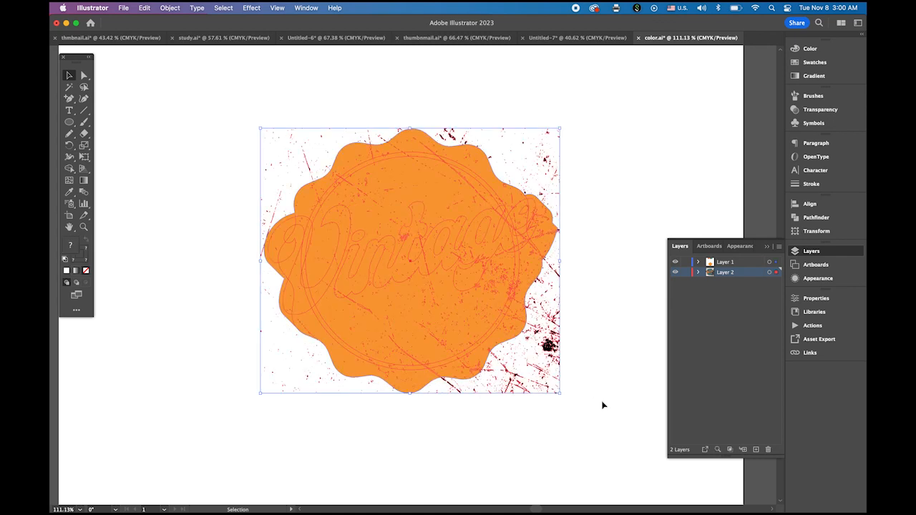
{"action": "left_click", "coordinate": [176, 8]}
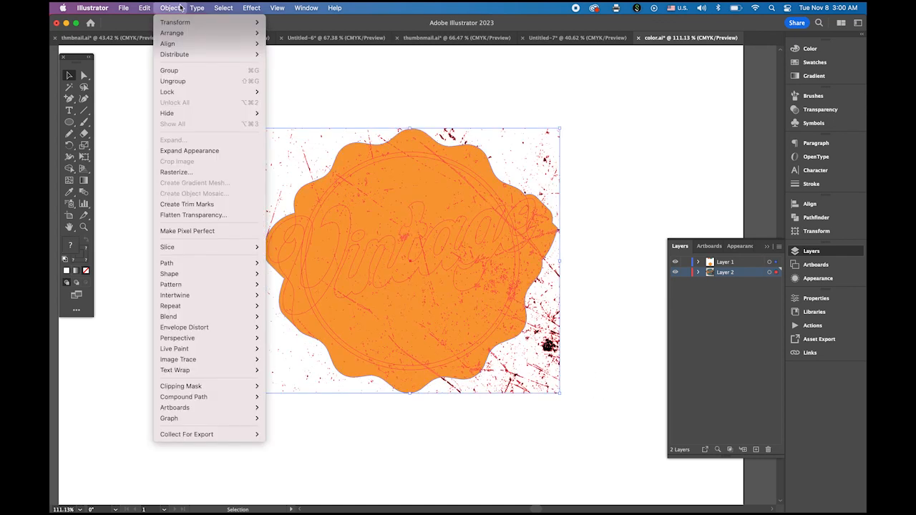
{"action": "mouse_move", "coordinate": [212, 386]}
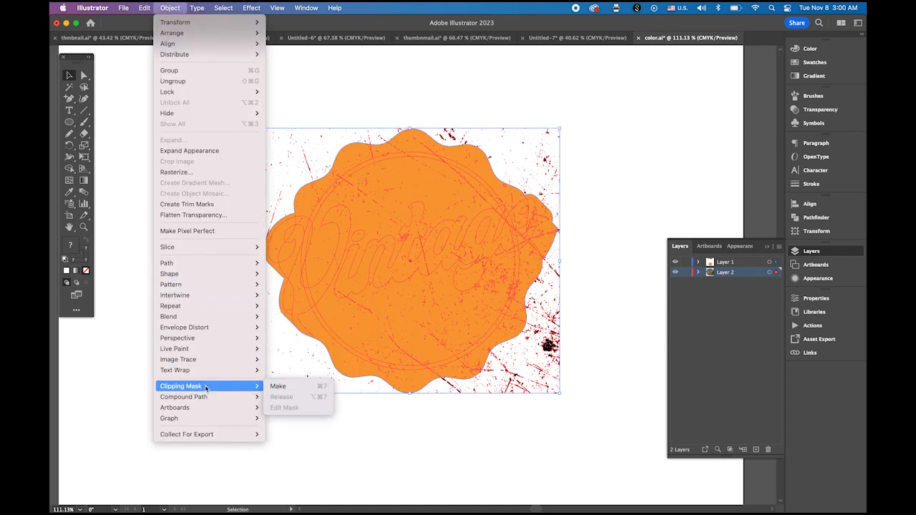
{"action": "left_click", "coordinate": [283, 389]}
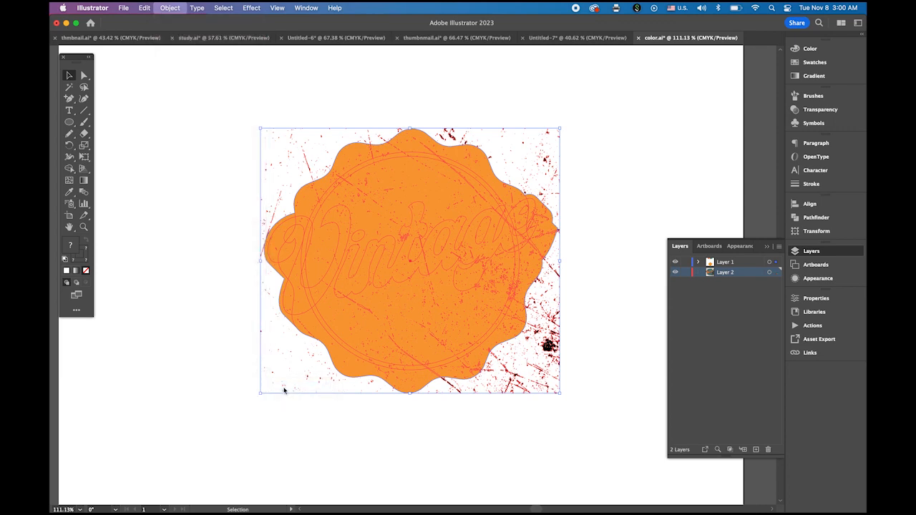
{"action": "left_click", "coordinate": [572, 395]}
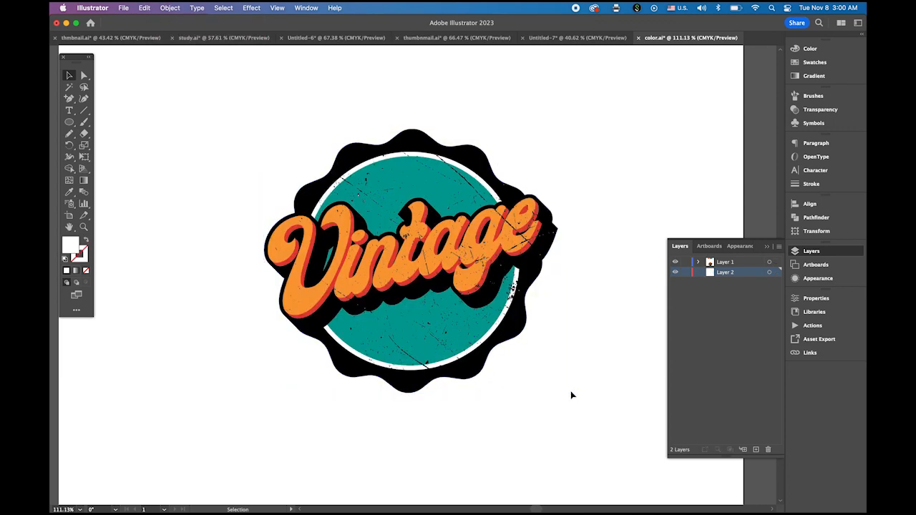
{"action": "left_click", "coordinate": [766, 246]}
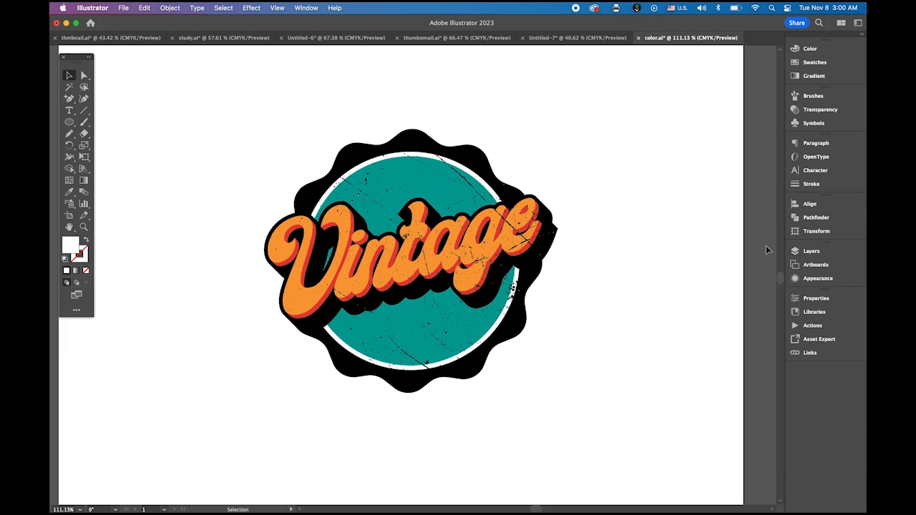
{"action": "key", "text": "ctrl+space"}
{"action": "left_click_drag", "start_coordinate": [383, 220], "coordinate": [452, 261]}
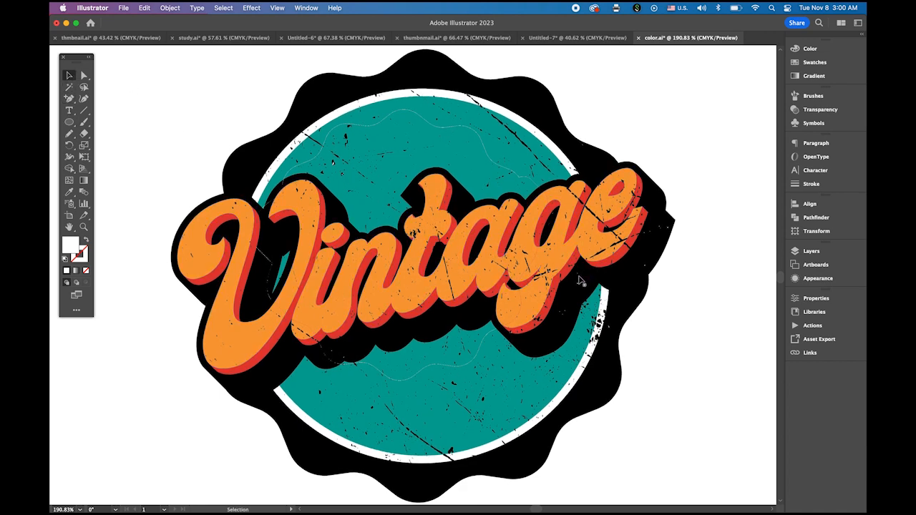
{"action": "left_click_drag", "start_coordinate": [545, 325], "coordinate": [441, 259]}
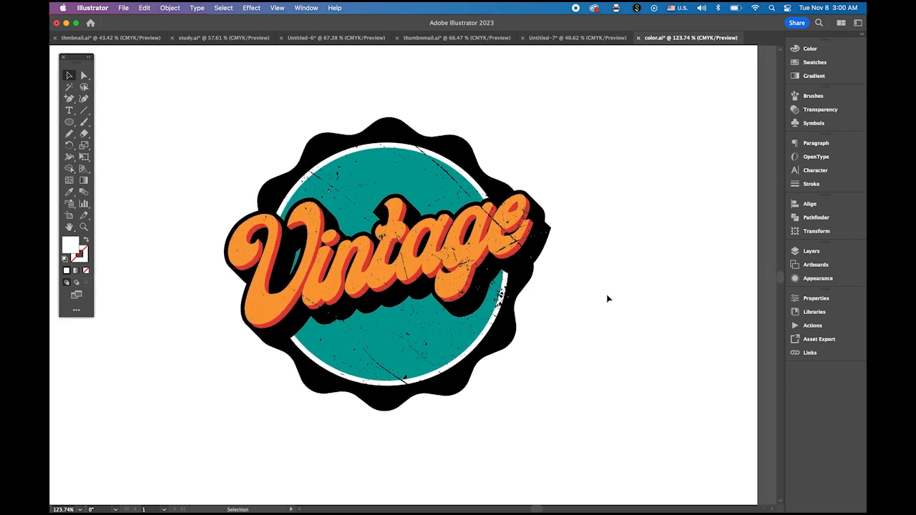